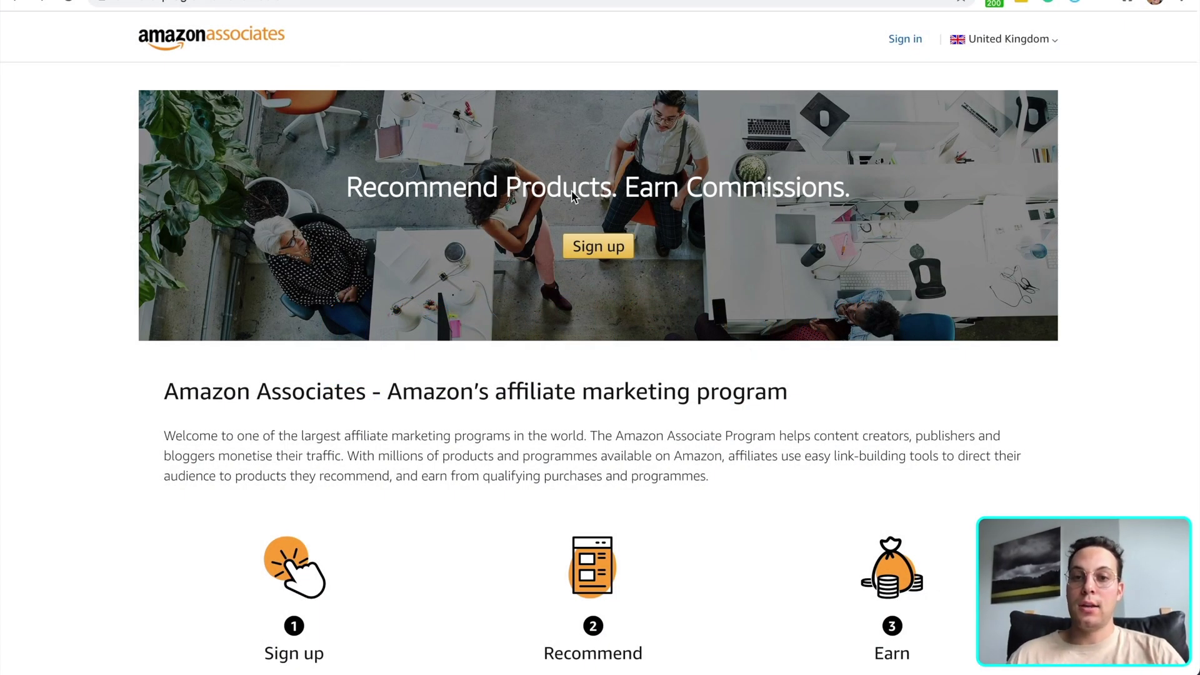
Start Associates sign-up with a new Amazon account and enter the account holder's name
{"action": "left_click", "coordinate": [611, 248]}
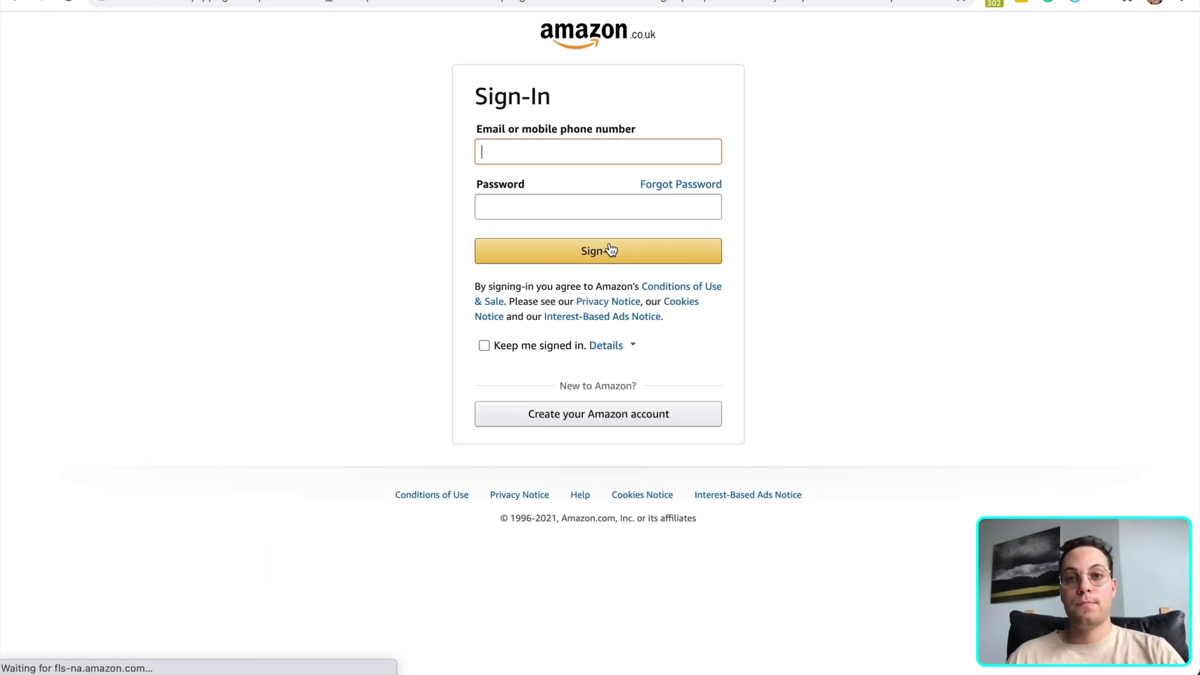
{"action": "left_click", "coordinate": [626, 419]}
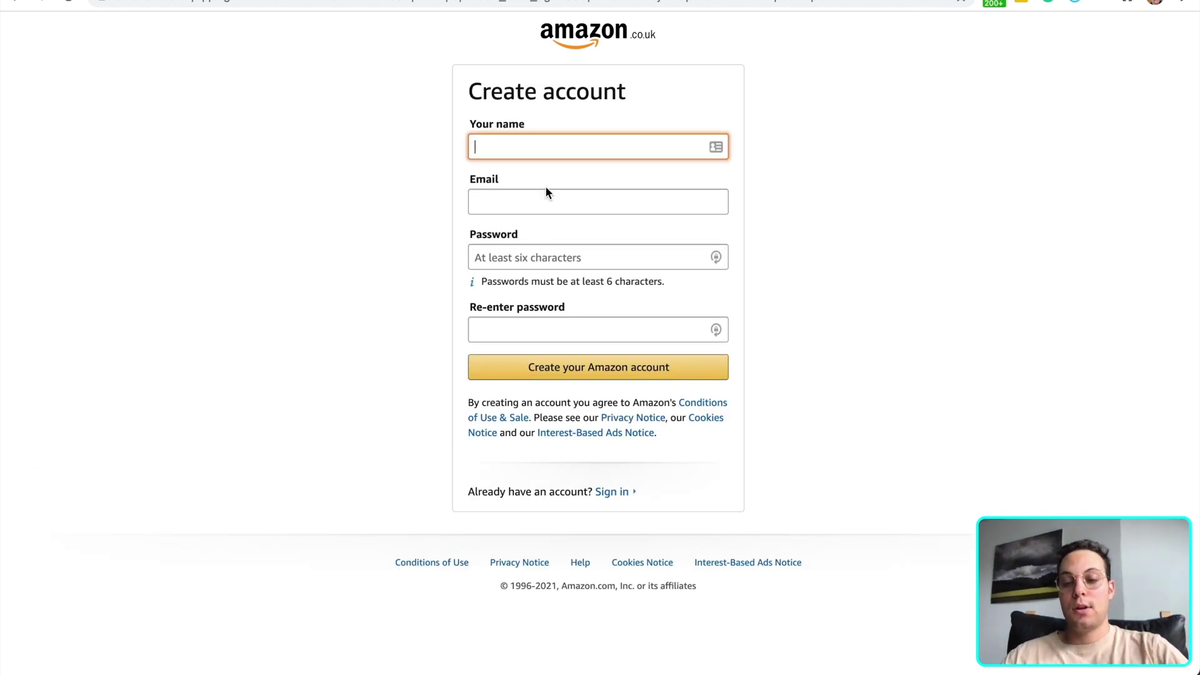
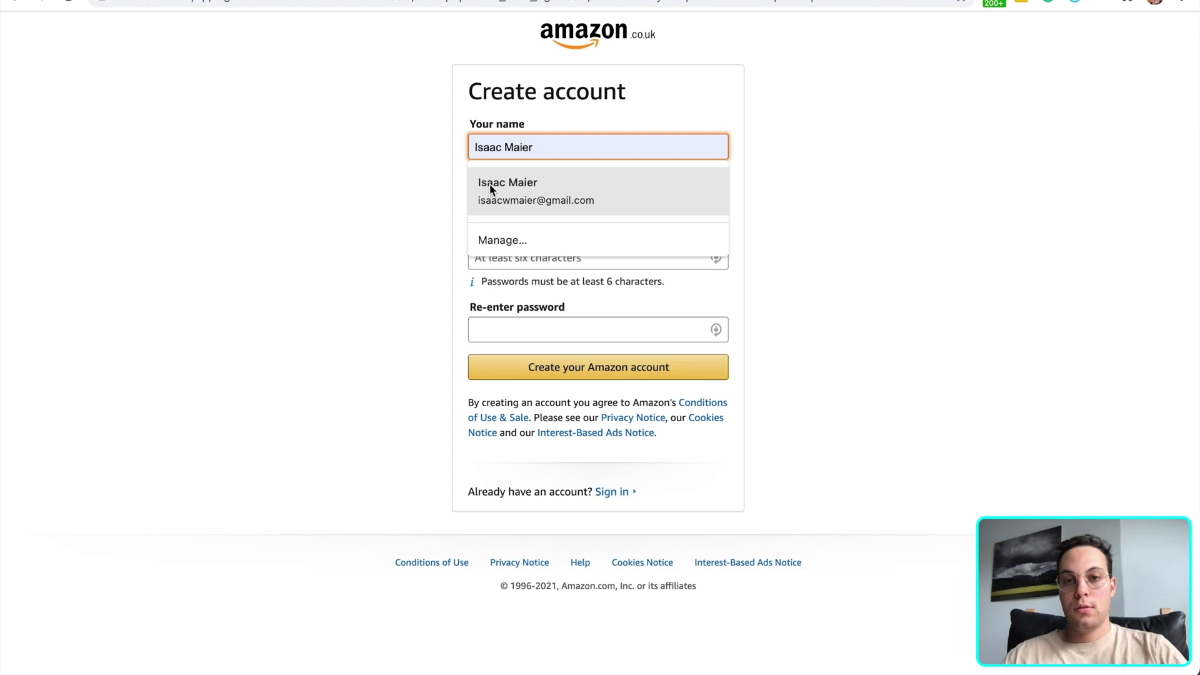
Autofill the saved details and replace the e-mail with a dedicated alias address
{"action": "left_click", "coordinate": [493, 183]}
{"action": "left_click", "coordinate": [581, 202]}
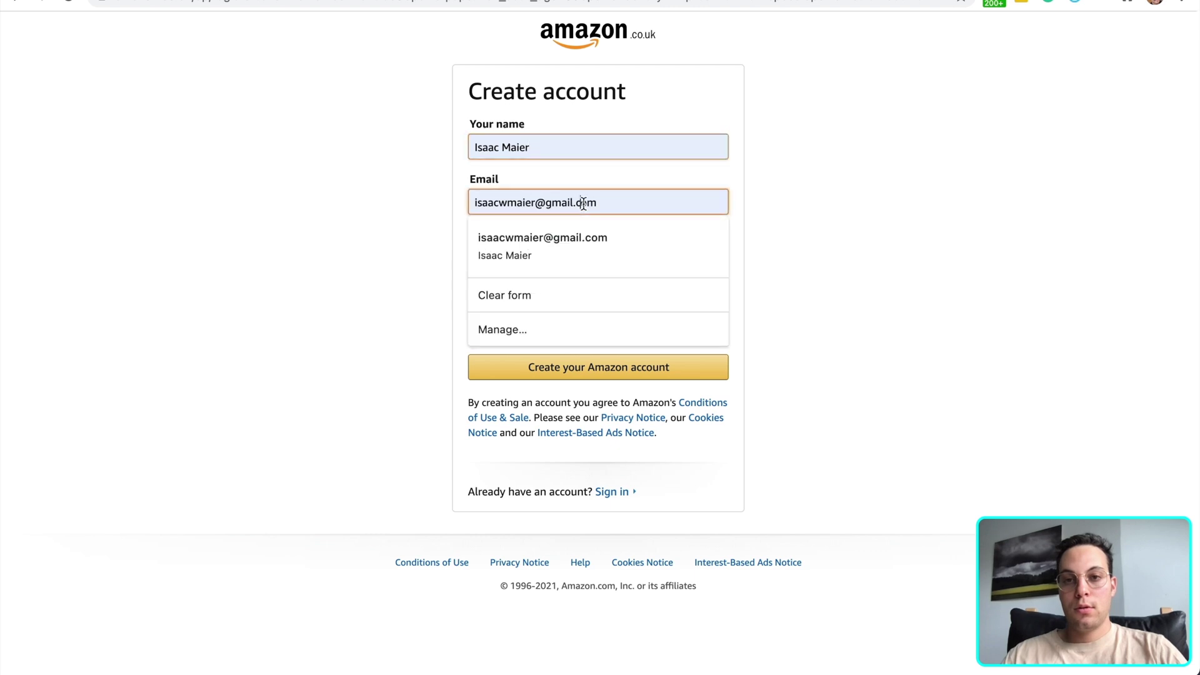
{"action": "left_click_drag", "start_coordinate": [600, 202], "coordinate": [409, 201]}
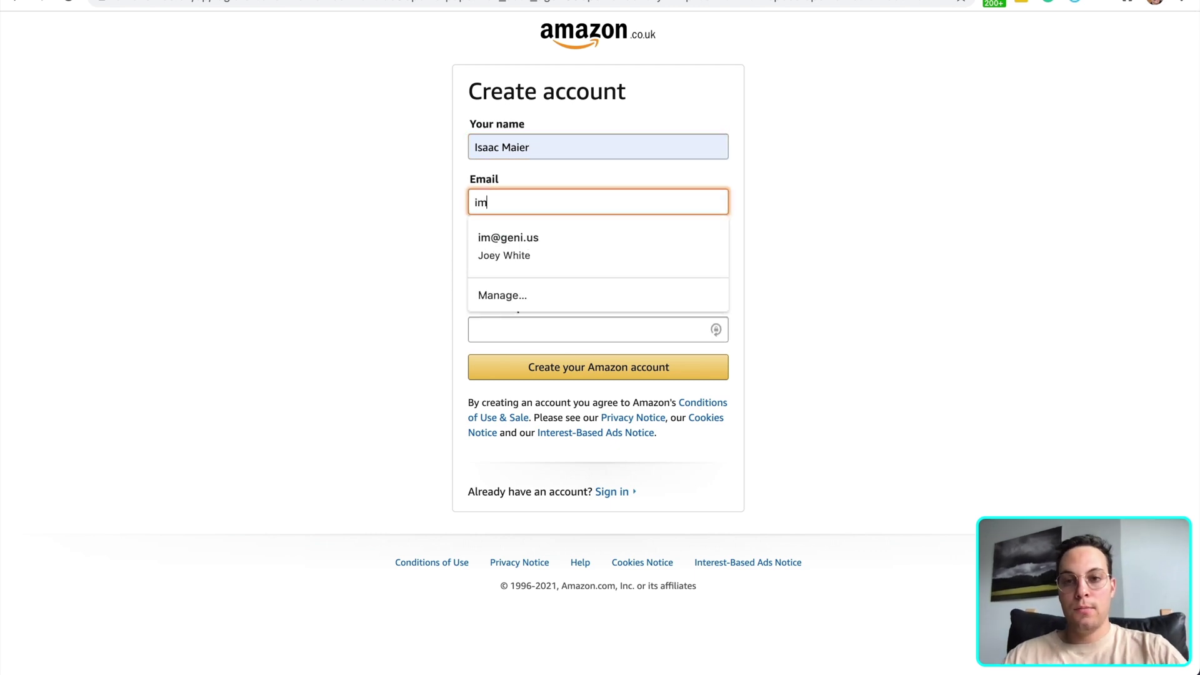
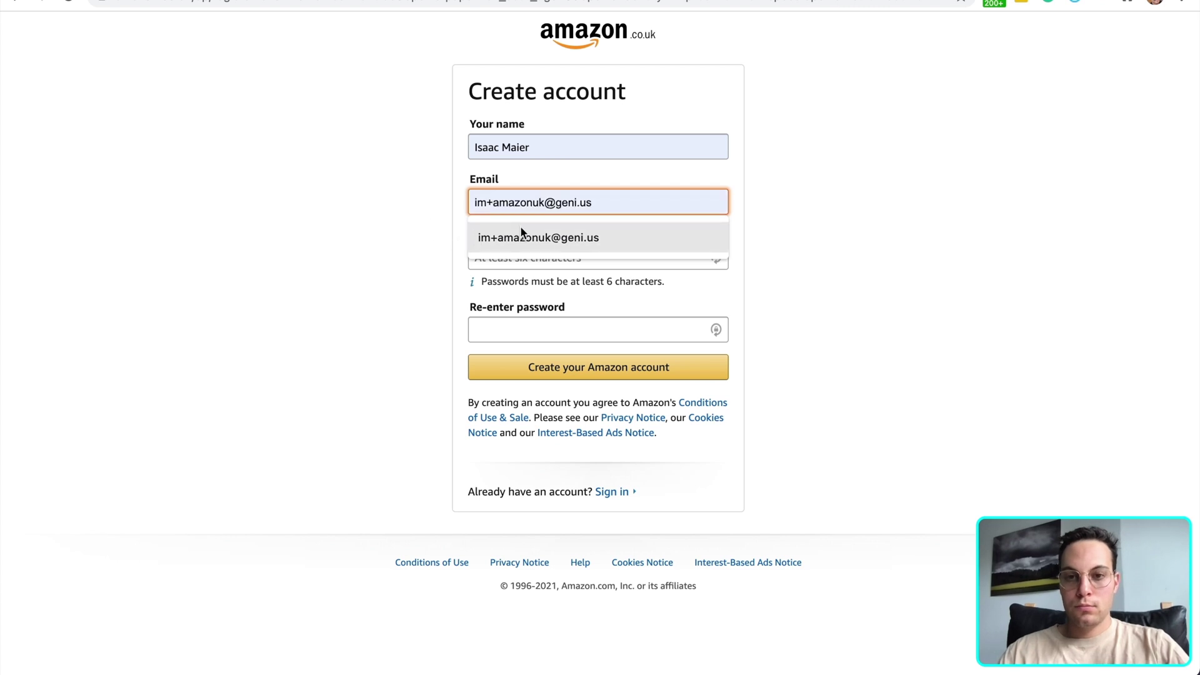
{"action": "left_click", "coordinate": [520, 234]}
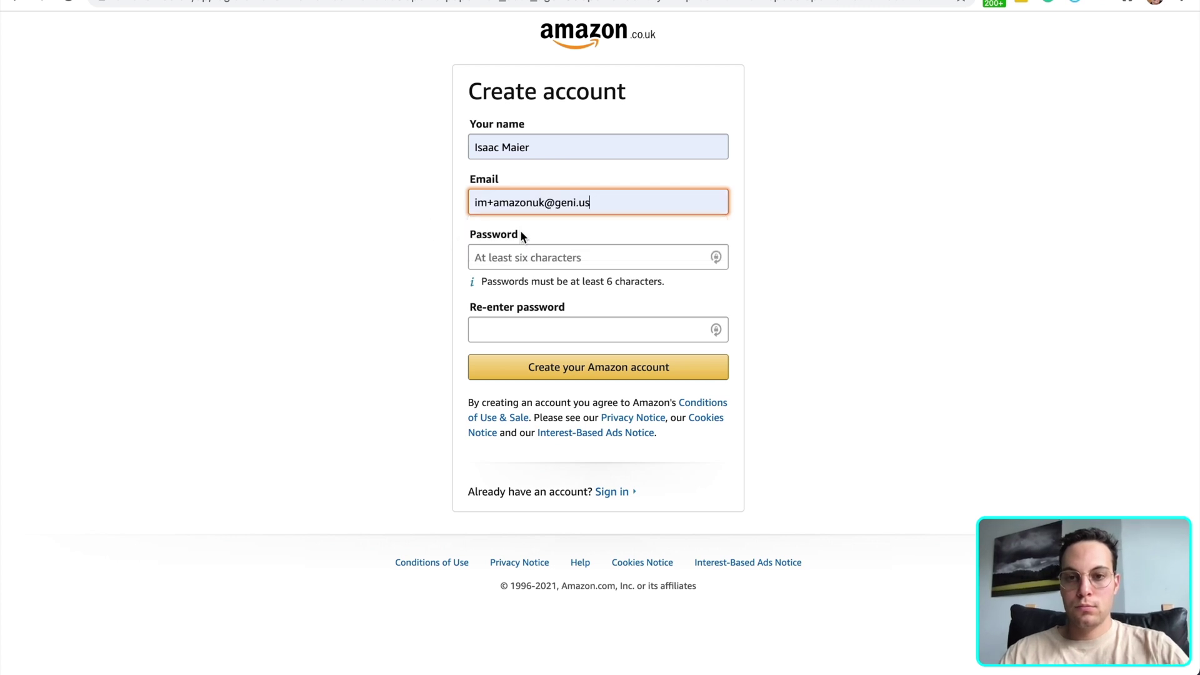
Paste a generated password into both password fields and submit the new account
{"action": "left_click", "coordinate": [528, 256]}
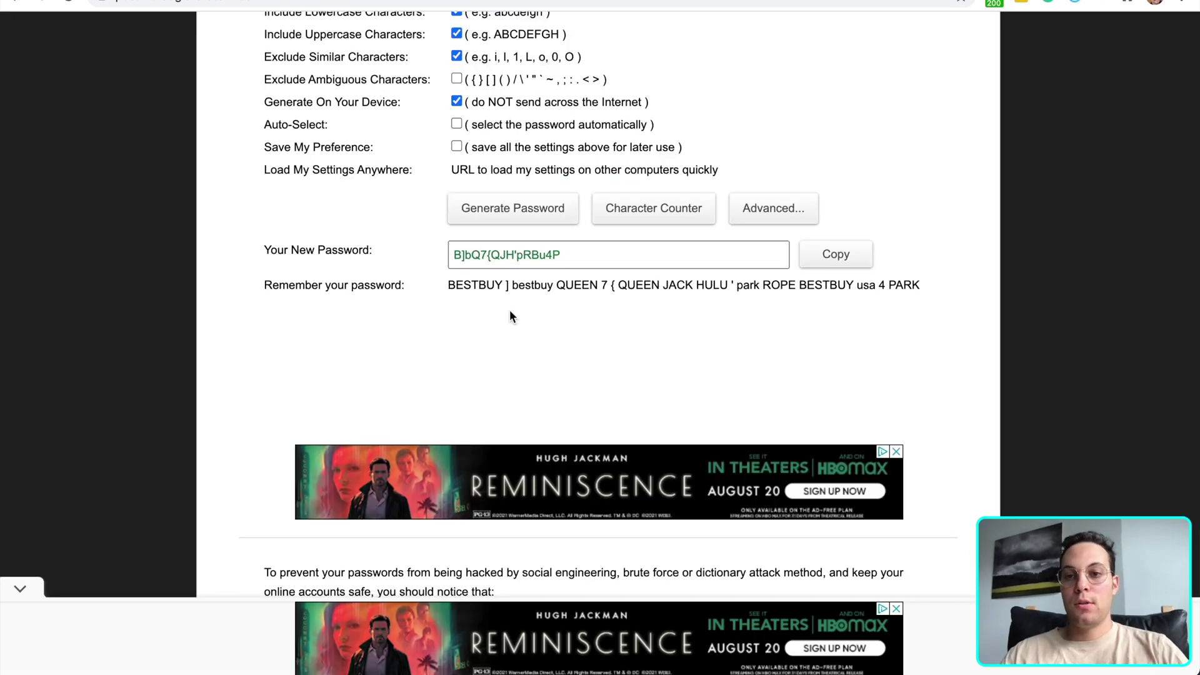
{"action": "triple_click", "coordinate": [548, 253]}
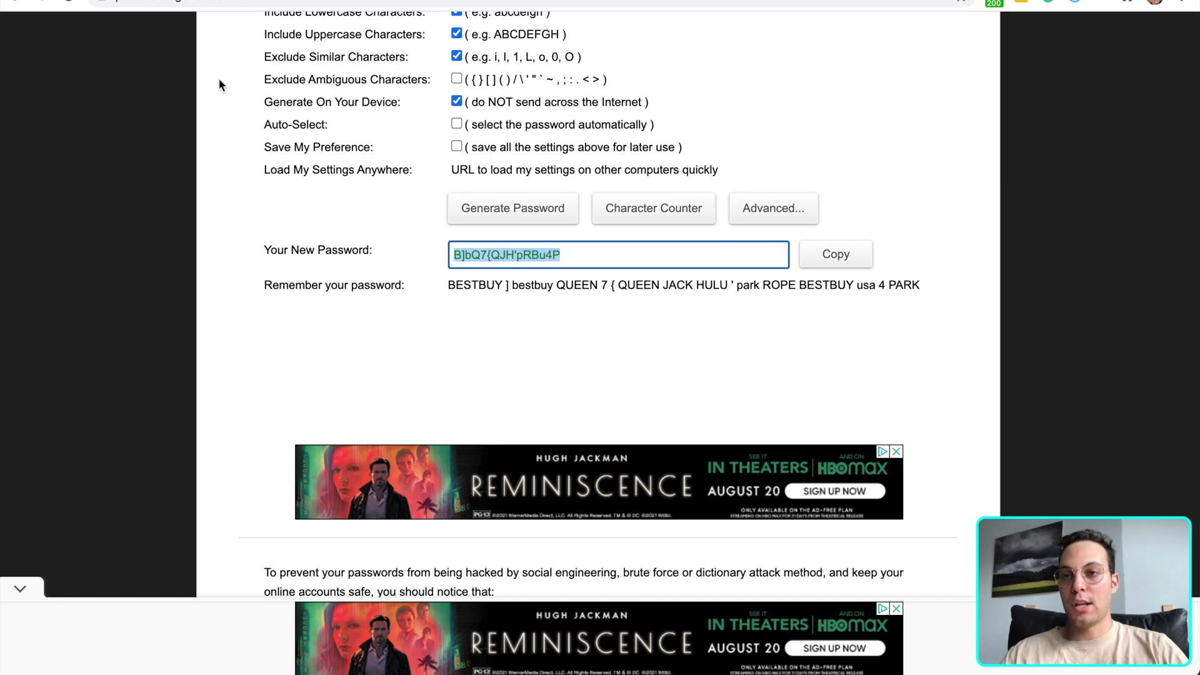
{"action": "left_click", "coordinate": [231, 2]}
{"action": "key", "text": "ctrl+v"}
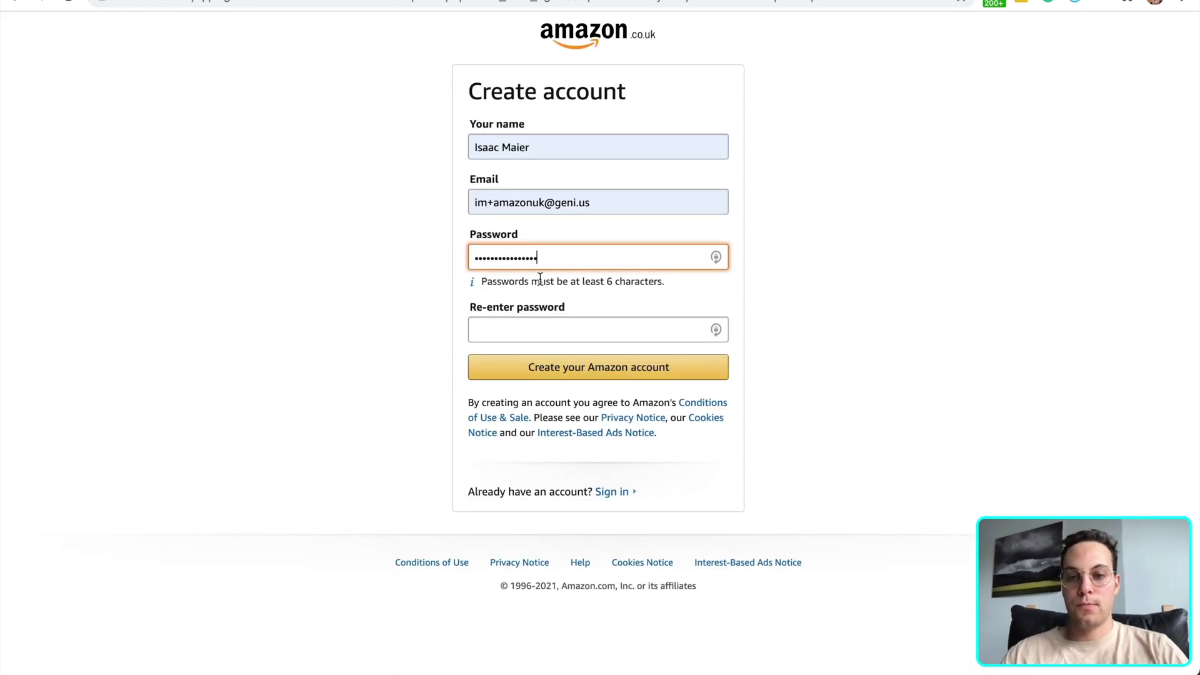
{"action": "left_click", "coordinate": [536, 330]}
{"action": "key", "text": "ctrl+v"}
{"action": "left_click", "coordinate": [529, 374]}
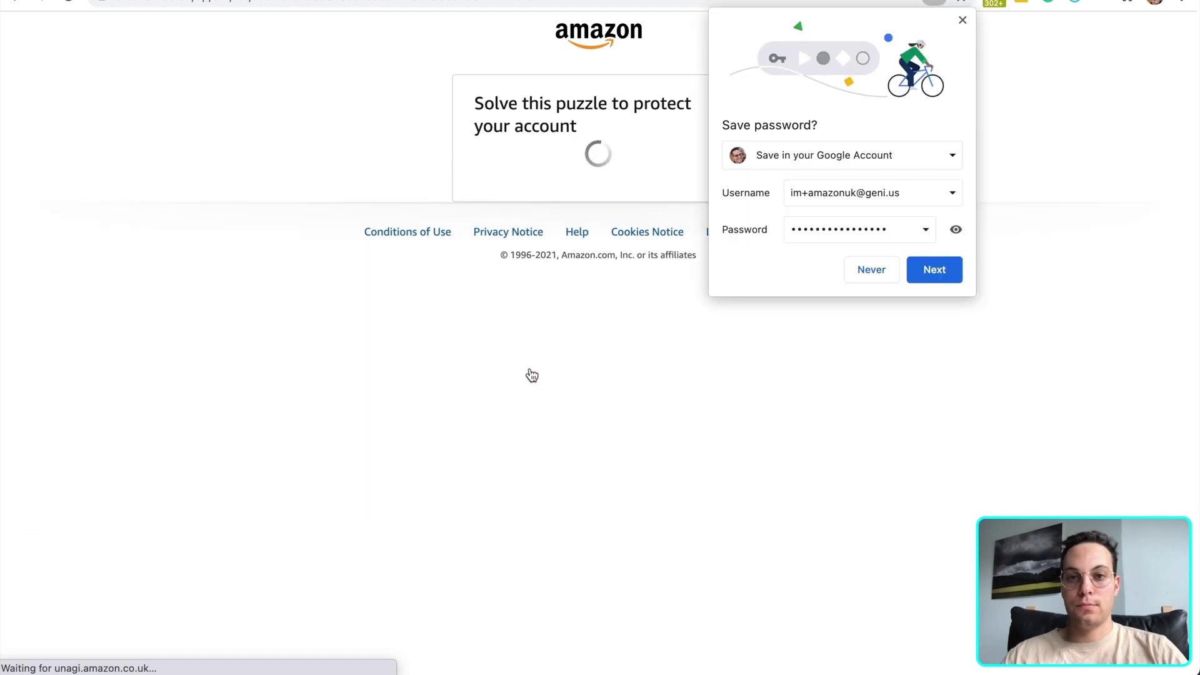
Decline saving the password and solve the security puzzle by picking the spiral galaxy
{"action": "left_click", "coordinate": [880, 273]}
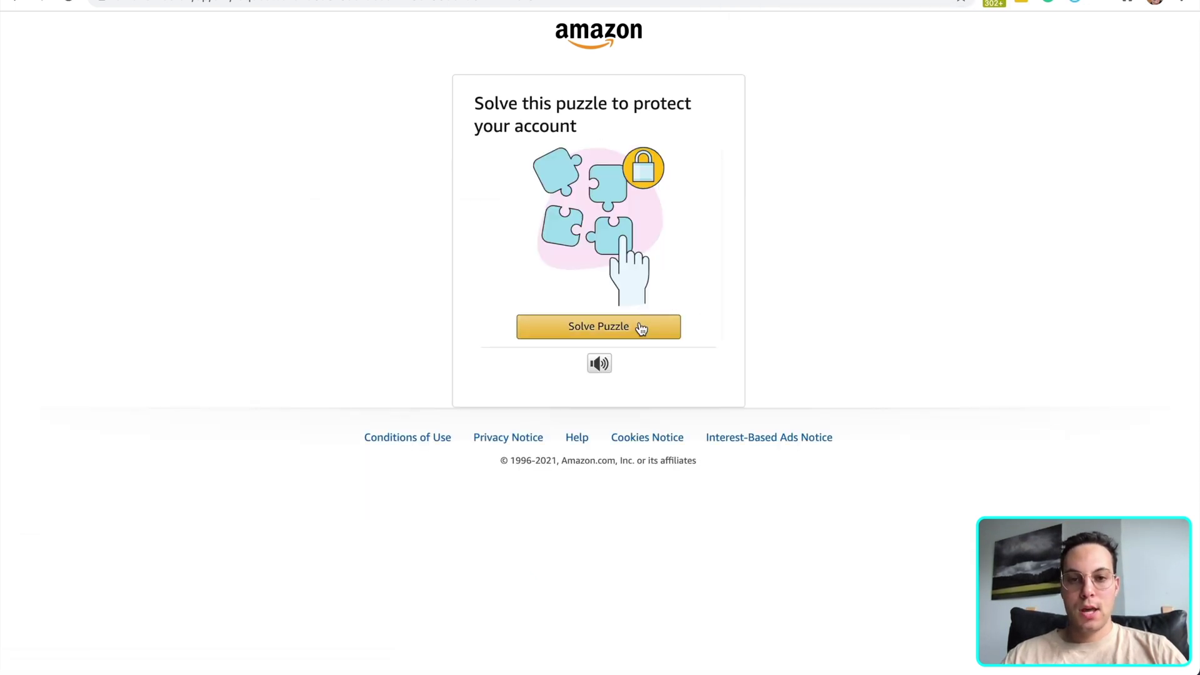
{"action": "left_click", "coordinate": [637, 326]}
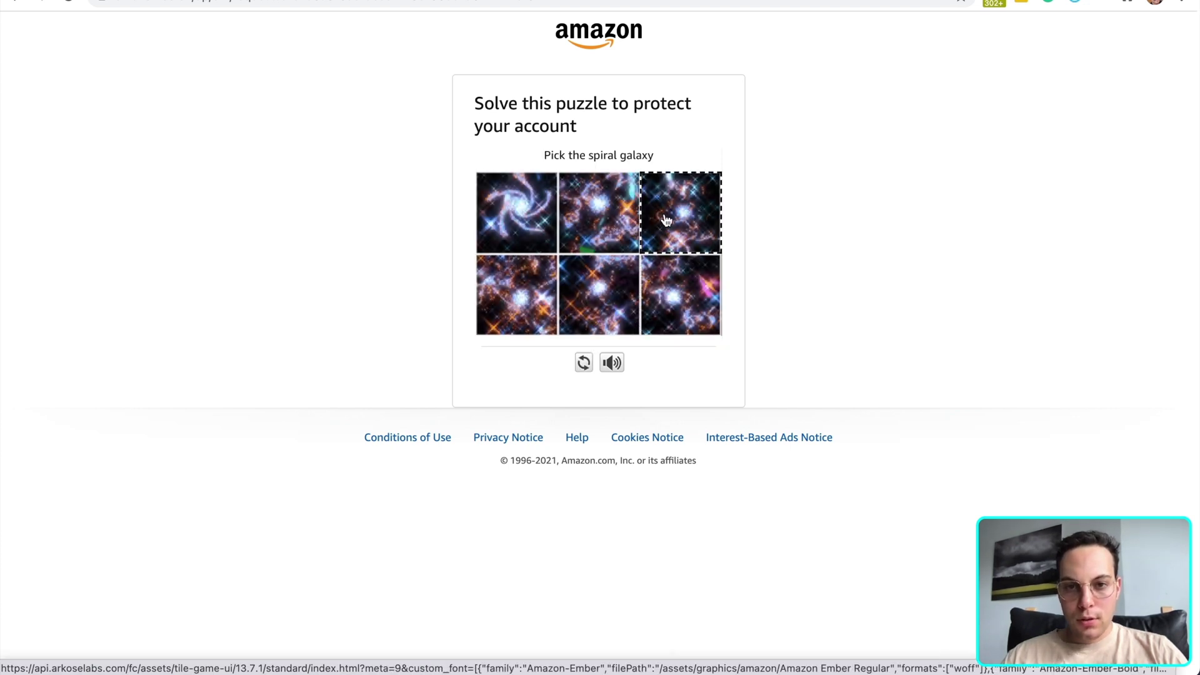
{"action": "left_click", "coordinate": [535, 216]}
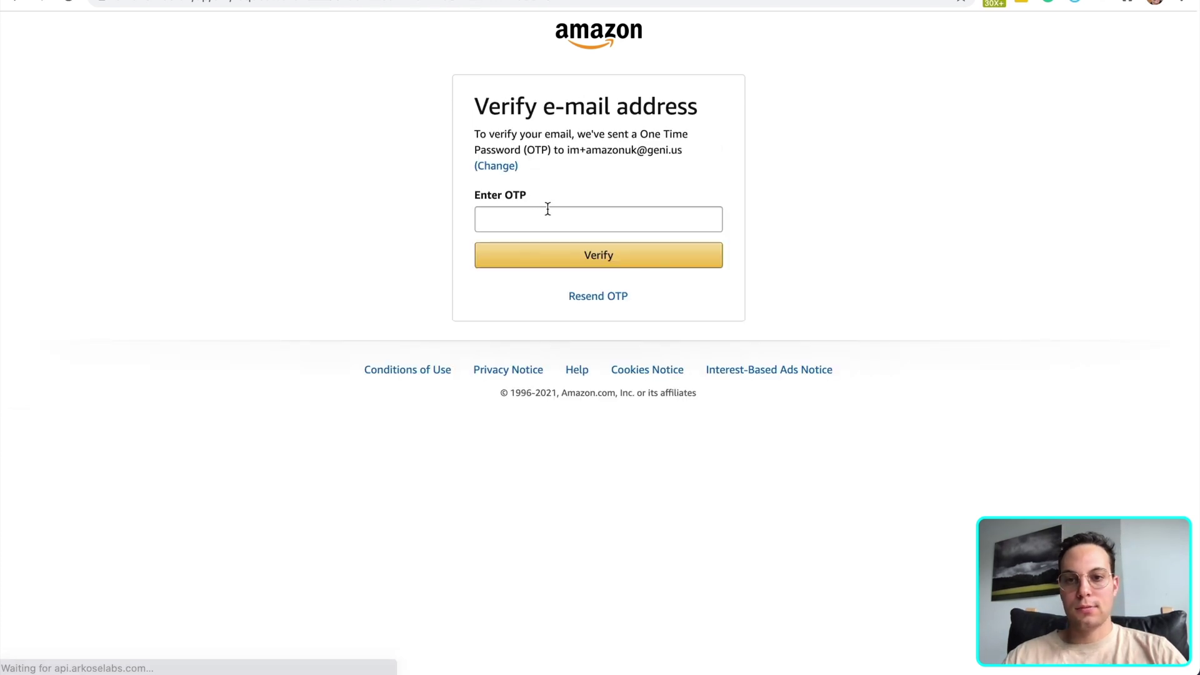
Paste the one-time code from the e-mail and verify the address
{"action": "left_click", "coordinate": [560, 215]}
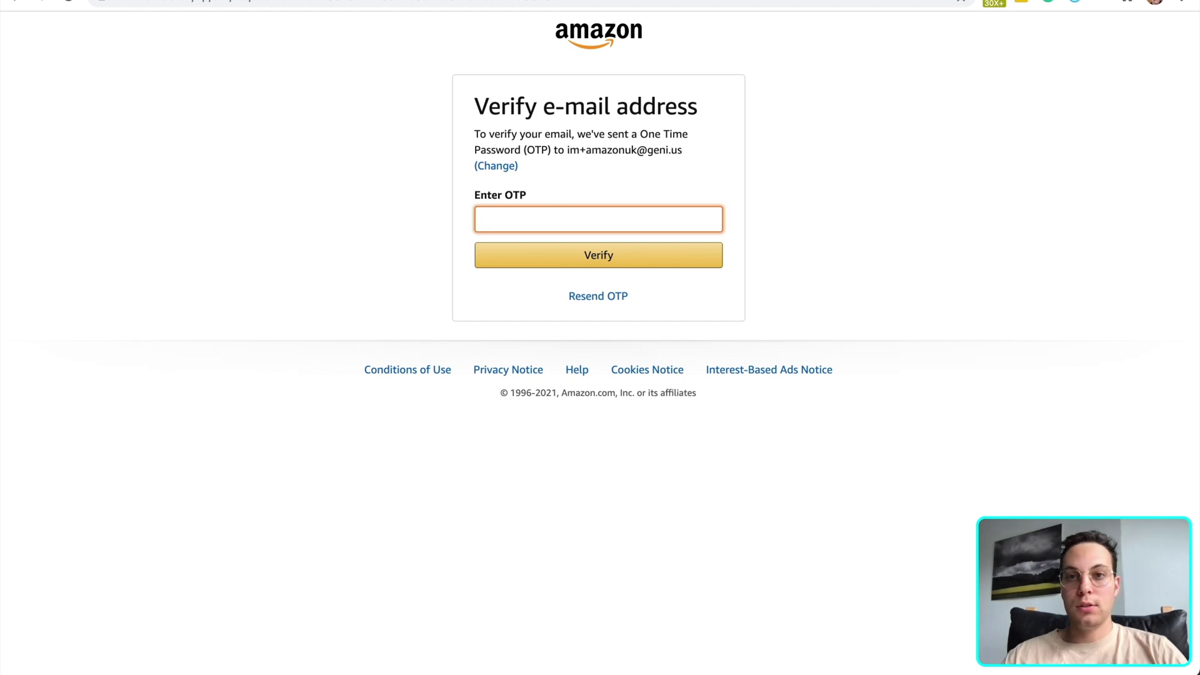
{"action": "key", "text": "super+t"}
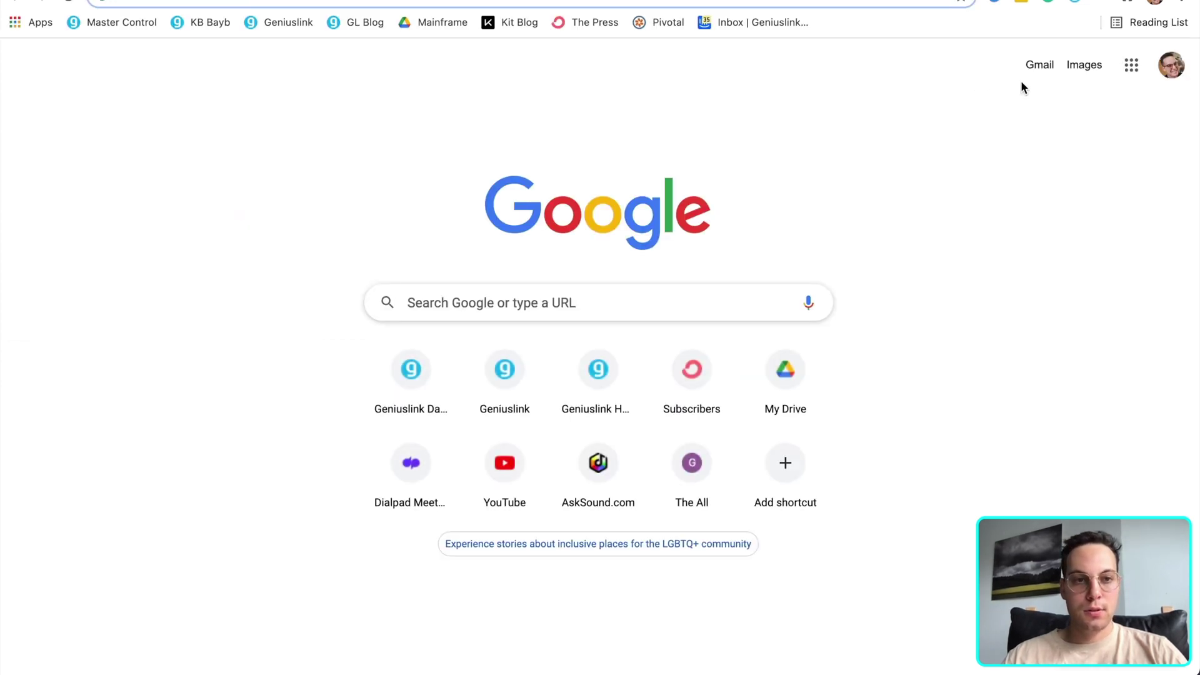
{"action": "key", "text": "super+w"}
{"action": "key", "text": "super+v"}
{"action": "left_click", "coordinate": [575, 254]}
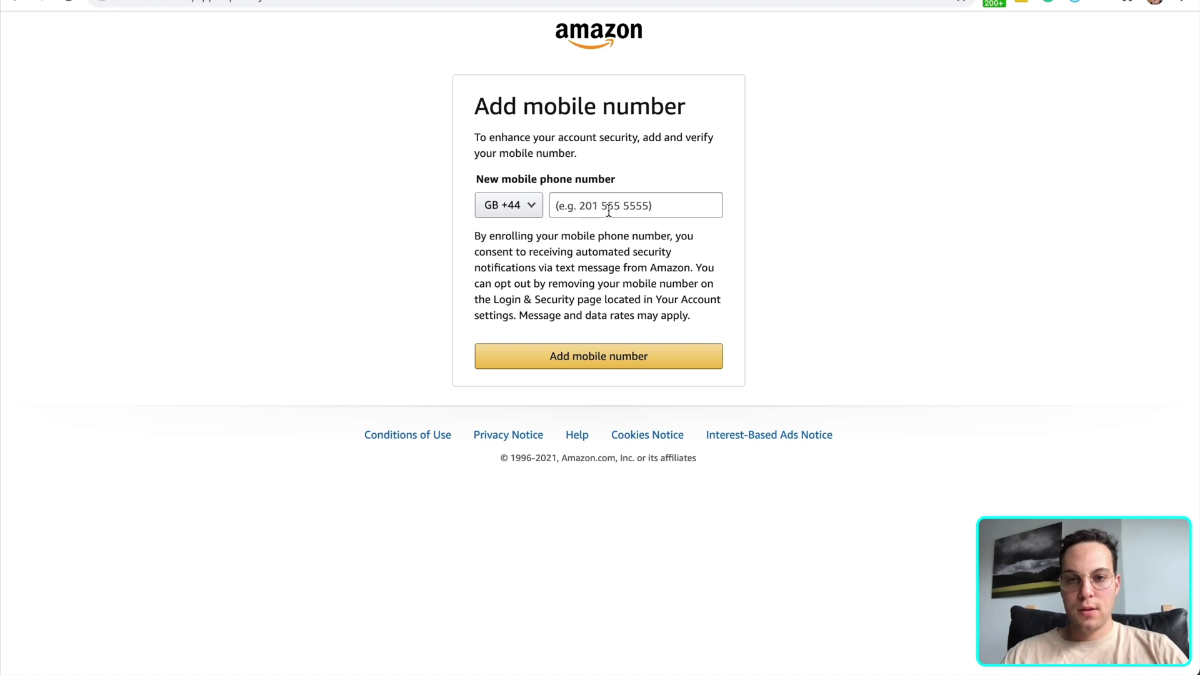
Add a mobile number with the United States +1 code and request a verification text
{"action": "left_click", "coordinate": [615, 210]}
{"action": "left_click", "coordinate": [509, 206]}
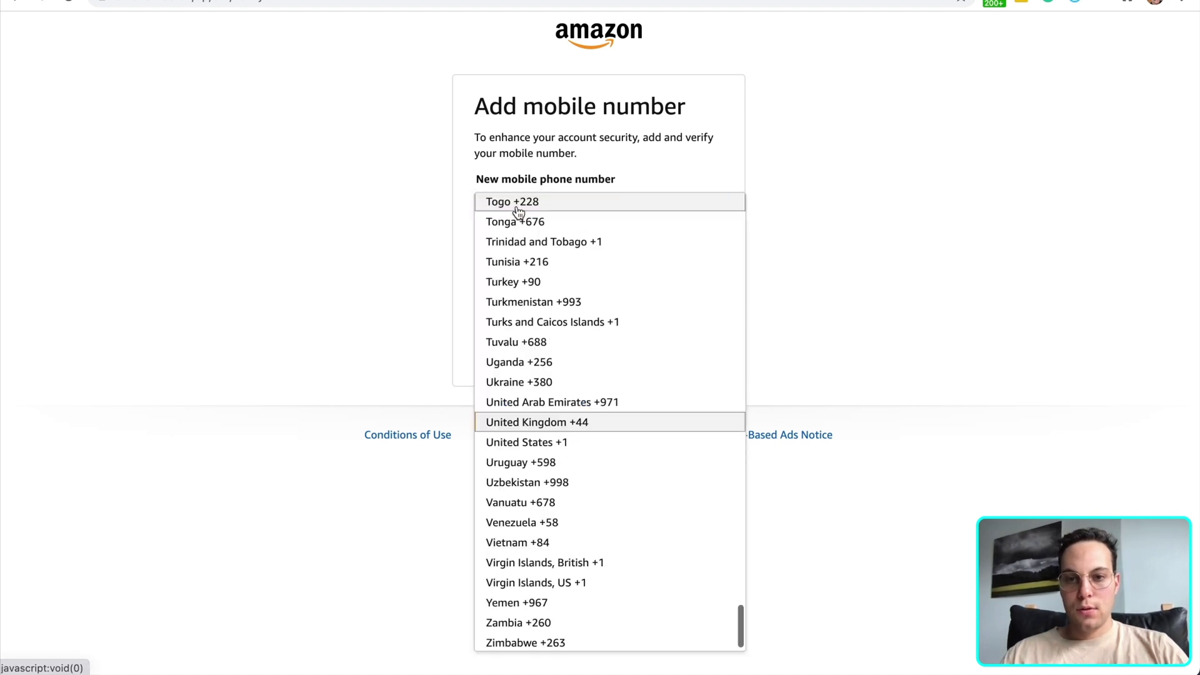
{"action": "left_click", "coordinate": [560, 435]}
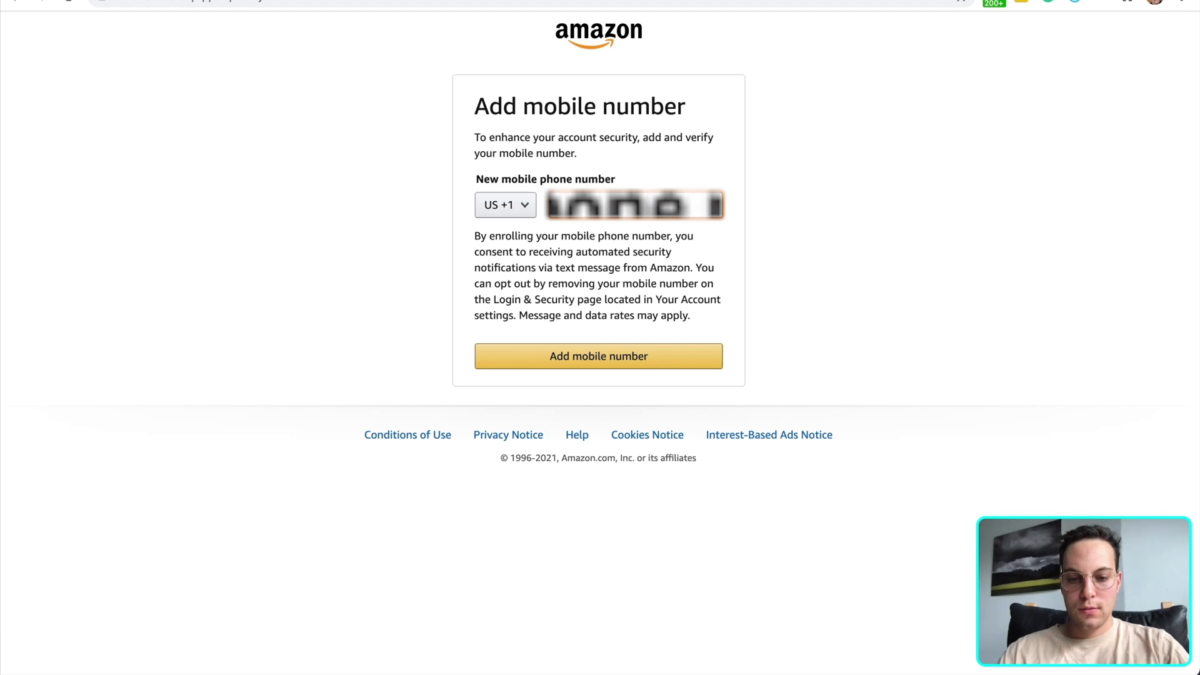
{"action": "left_click", "coordinate": [642, 357]}
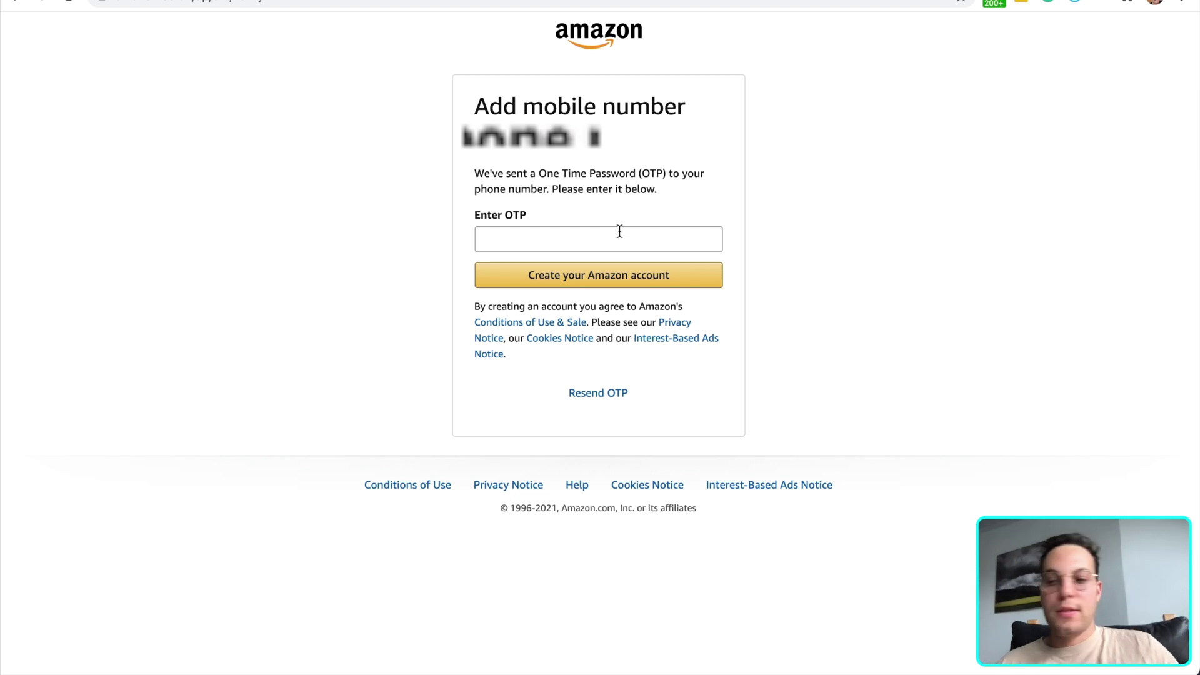
Paste the texted one-time code and finish creating the Amazon account
{"action": "left_click", "coordinate": [619, 232]}
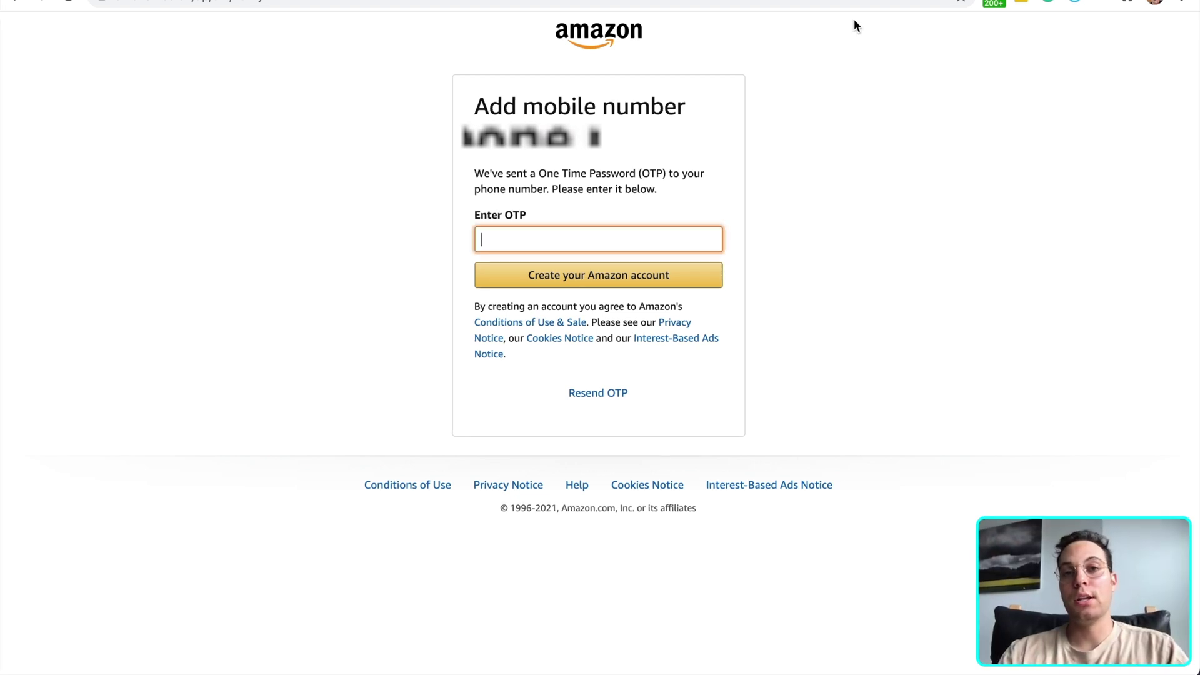
{"action": "left_click", "coordinate": [557, 235]}
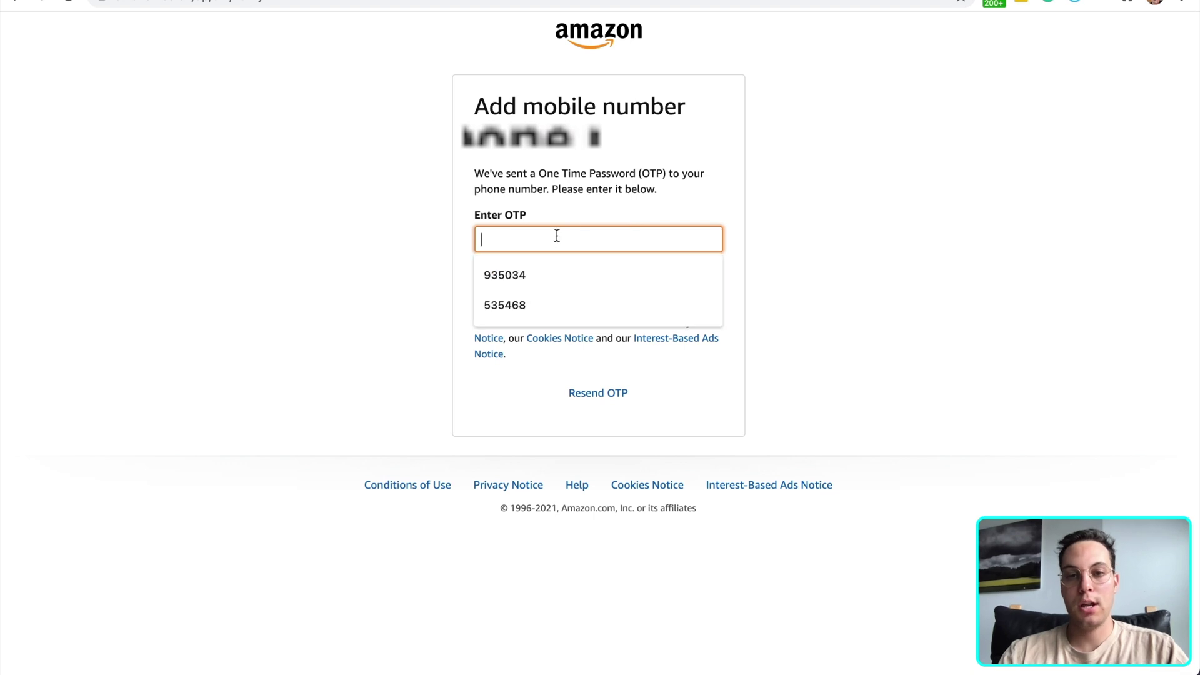
{"action": "key", "text": "super+v"}
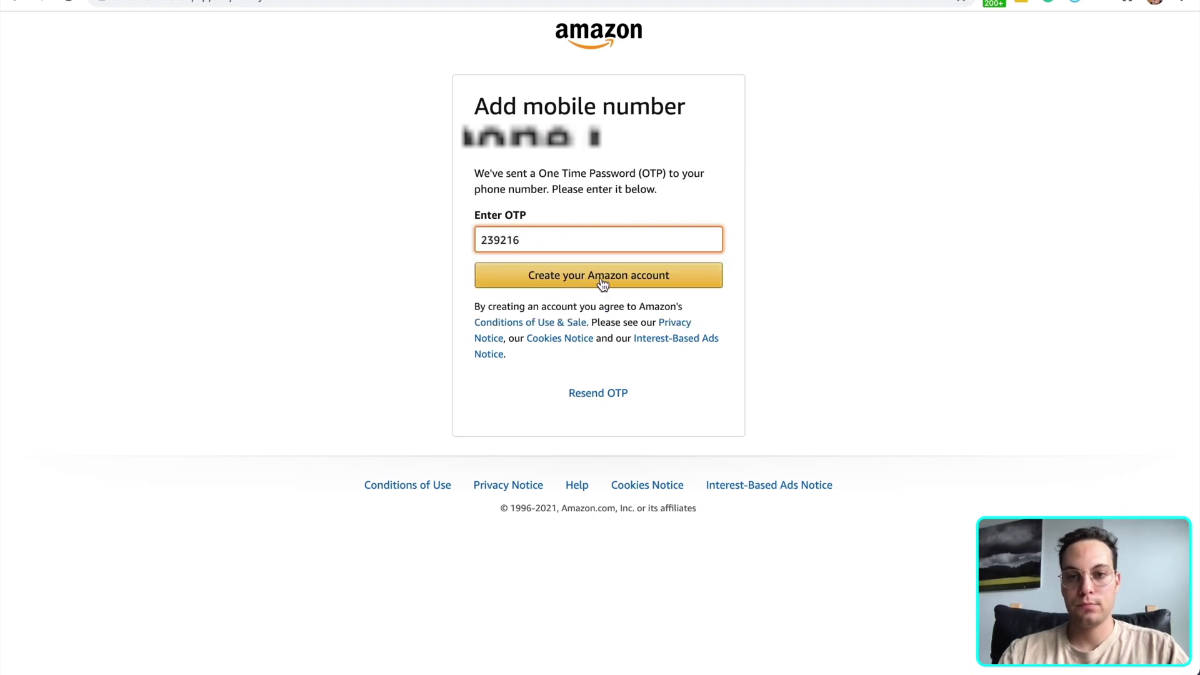
{"action": "left_click", "coordinate": [602, 283]}
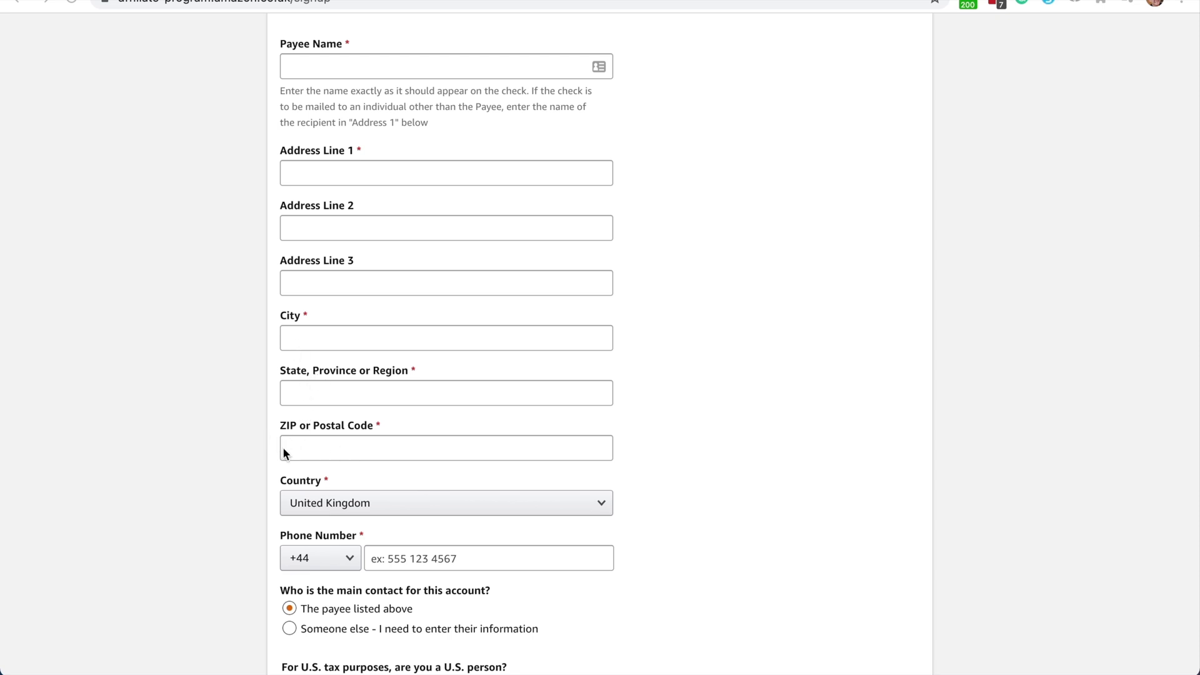
Set the account country to United Kingdom and the phone code to +44
{"action": "scroll", "coordinate": [340, 443], "scroll_direction": "down", "scroll_amount": 1}
{"action": "scroll", "coordinate": [339, 441], "scroll_direction": "down", "scroll_amount": 3}
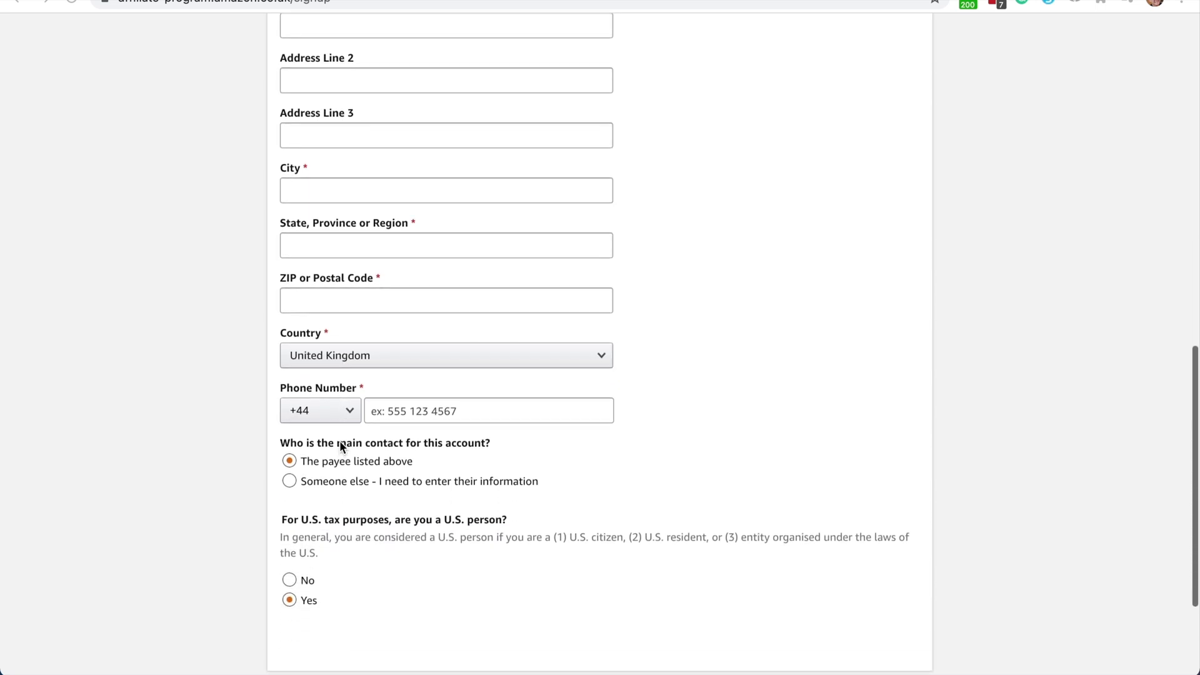
{"action": "left_click", "coordinate": [339, 441]}
{"action": "left_click", "coordinate": [413, 355]}
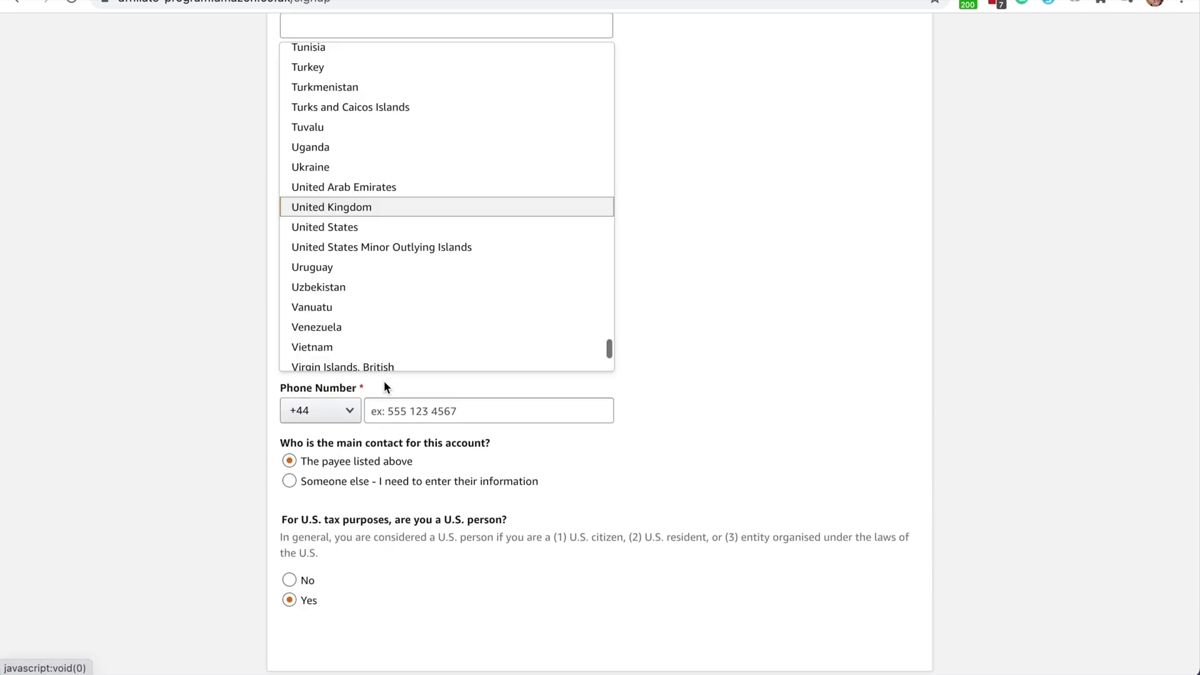
{"action": "scroll", "coordinate": [397, 281], "scroll_direction": "down", "scroll_amount": 2}
{"action": "left_click", "coordinate": [248, 303]}
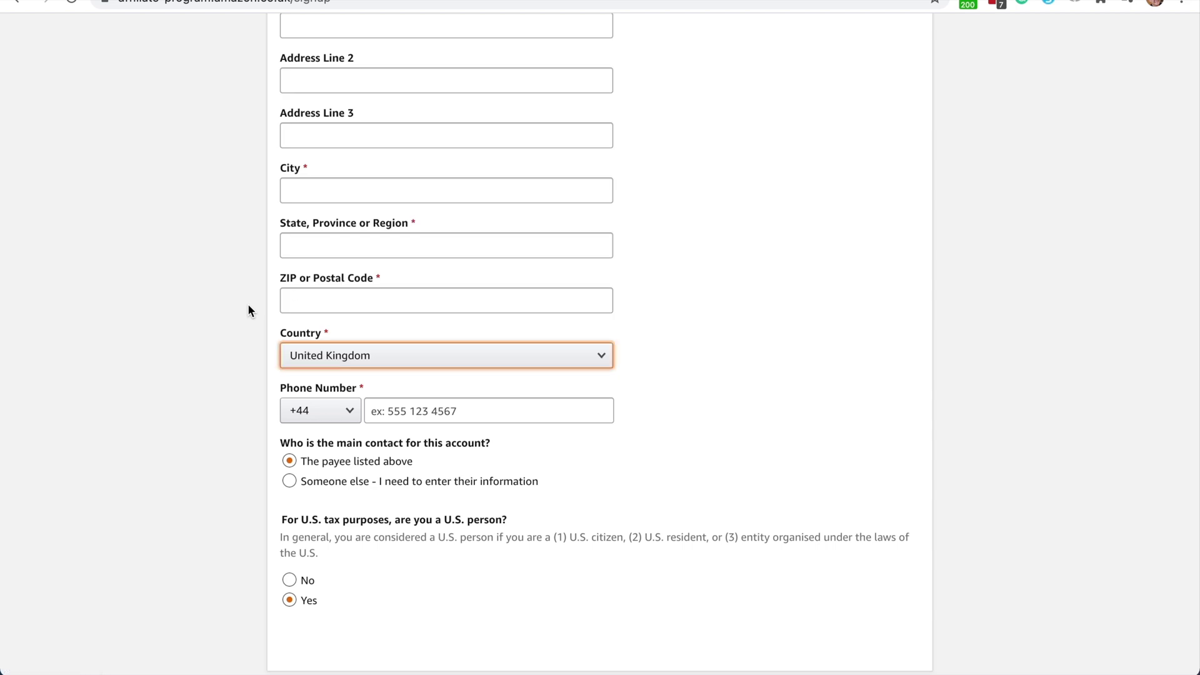
{"action": "left_click", "coordinate": [338, 411]}
{"action": "scroll", "coordinate": [338, 324], "scroll_direction": "up", "scroll_amount": 1}
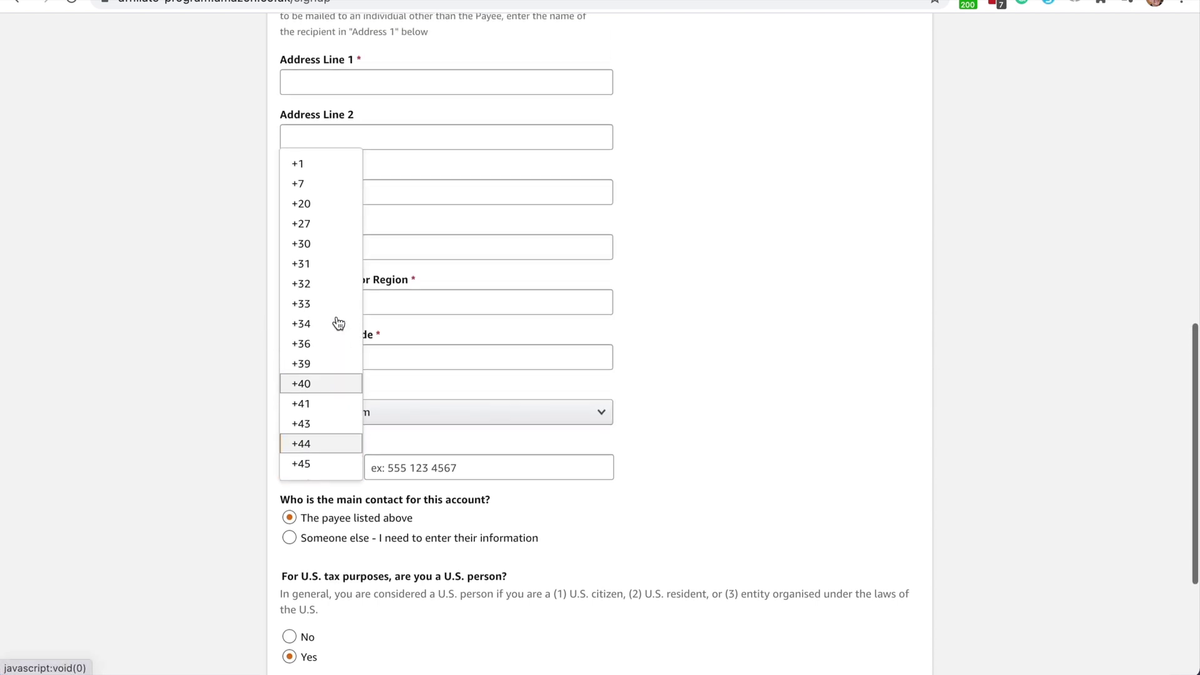
{"action": "scroll", "coordinate": [337, 319], "scroll_direction": "down", "scroll_amount": 1}
{"action": "left_click", "coordinate": [252, 344]}
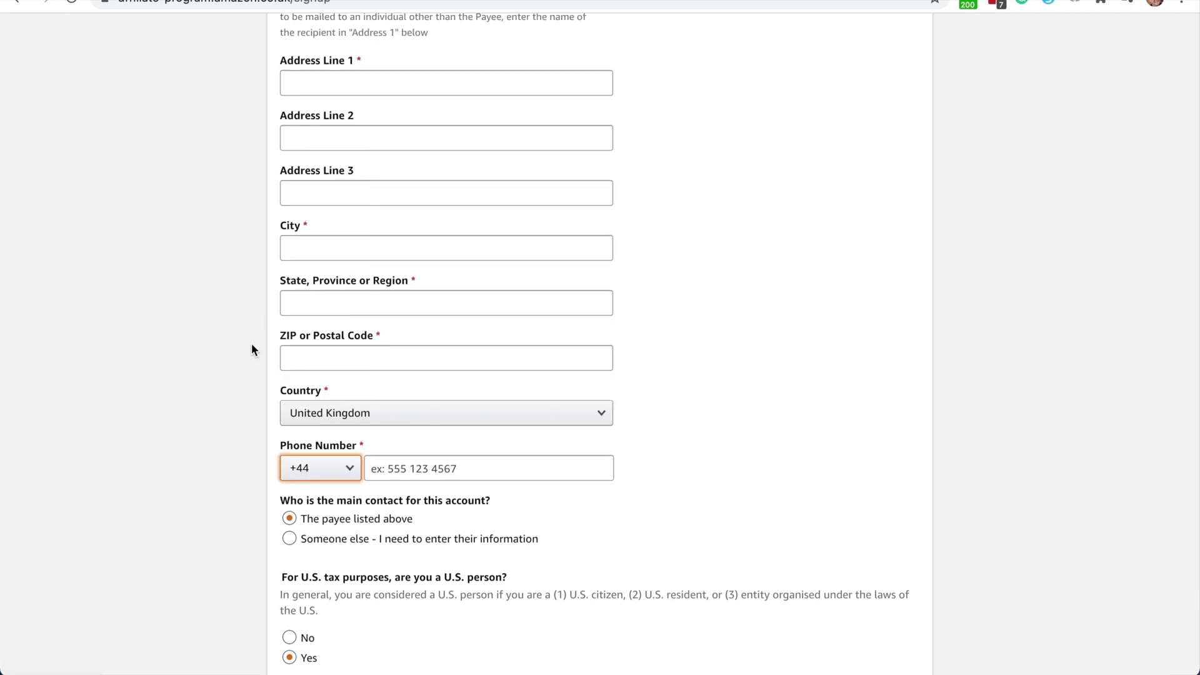
Keep the payee as main contact, answer Yes for U.S. person, and advance
{"action": "scroll", "coordinate": [251, 343], "scroll_direction": "down", "scroll_amount": 2}
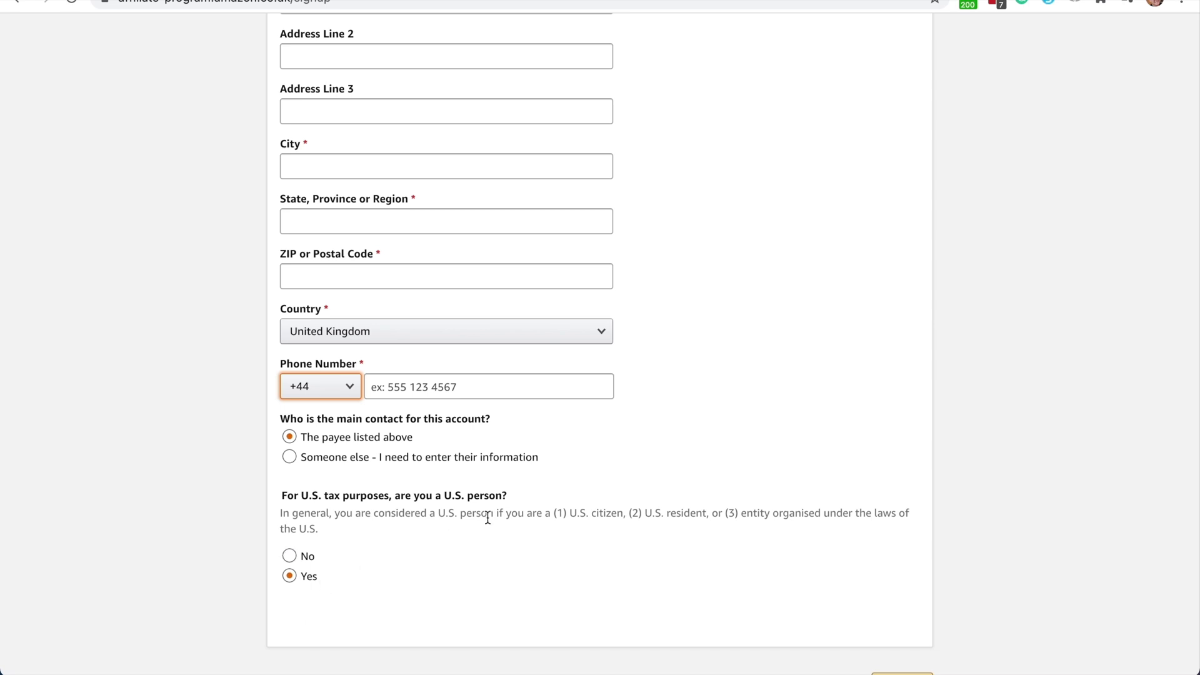
{"action": "scroll", "coordinate": [488, 517], "scroll_direction": "down", "scroll_amount": 2}
{"action": "scroll", "coordinate": [522, 287], "scroll_direction": "up", "scroll_amount": 3}
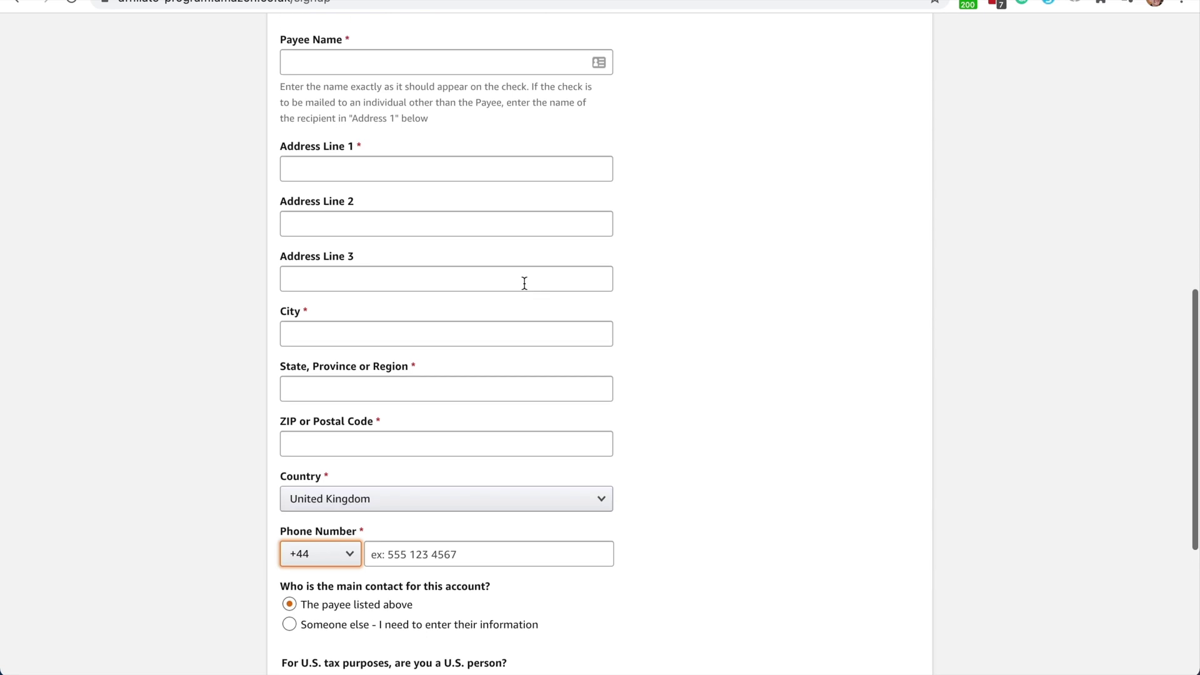
{"action": "scroll", "coordinate": [524, 286], "scroll_direction": "down", "scroll_amount": 5}
{"action": "scroll", "coordinate": [524, 283], "scroll_direction": "down", "scroll_amount": 1}
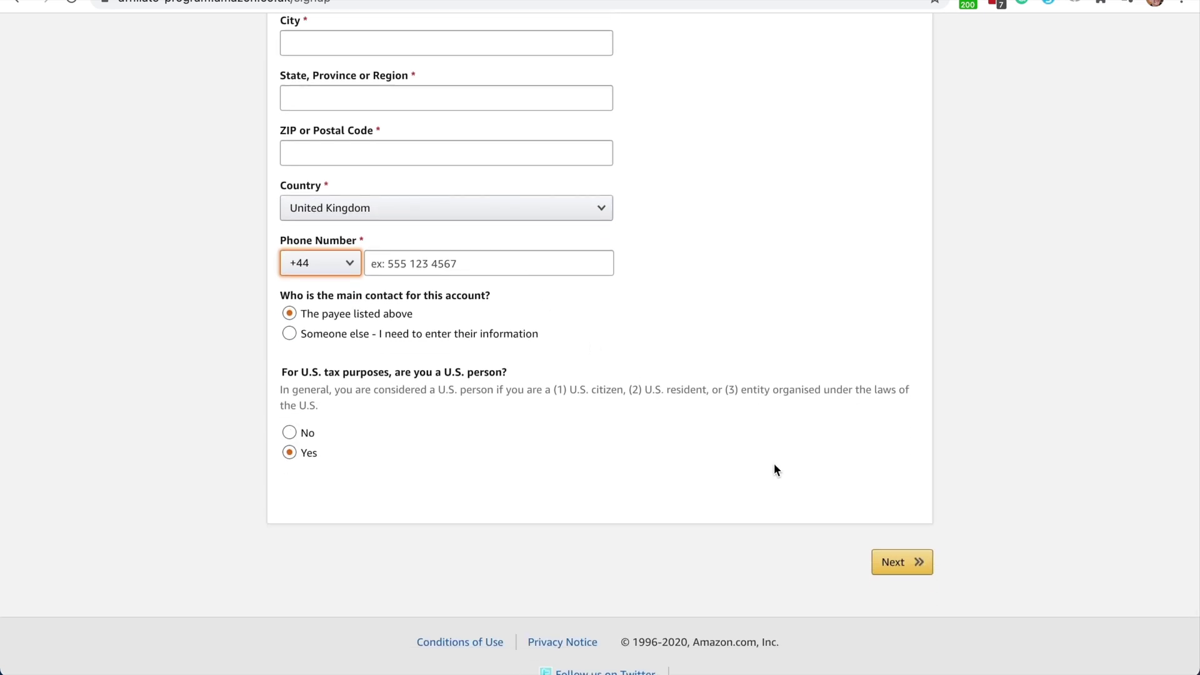
{"action": "left_click", "coordinate": [910, 564]}
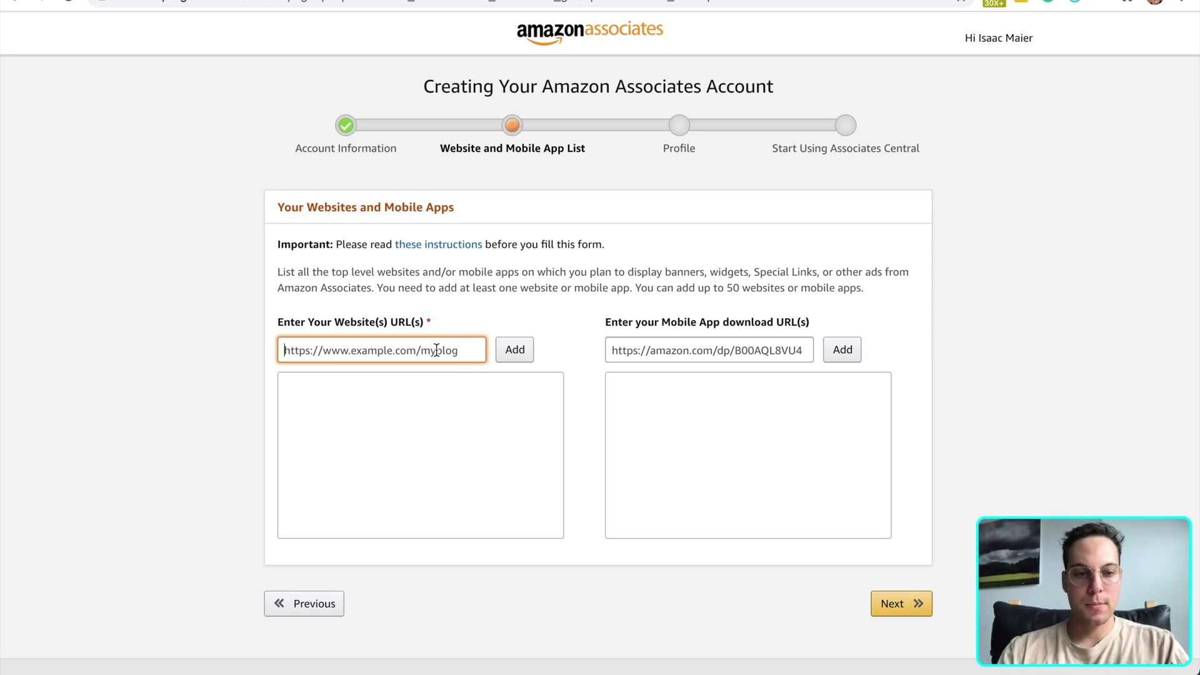
List weaverwebsolutions.com as a website and continue to the Profile step
{"action": "type", "text": "weaver"}
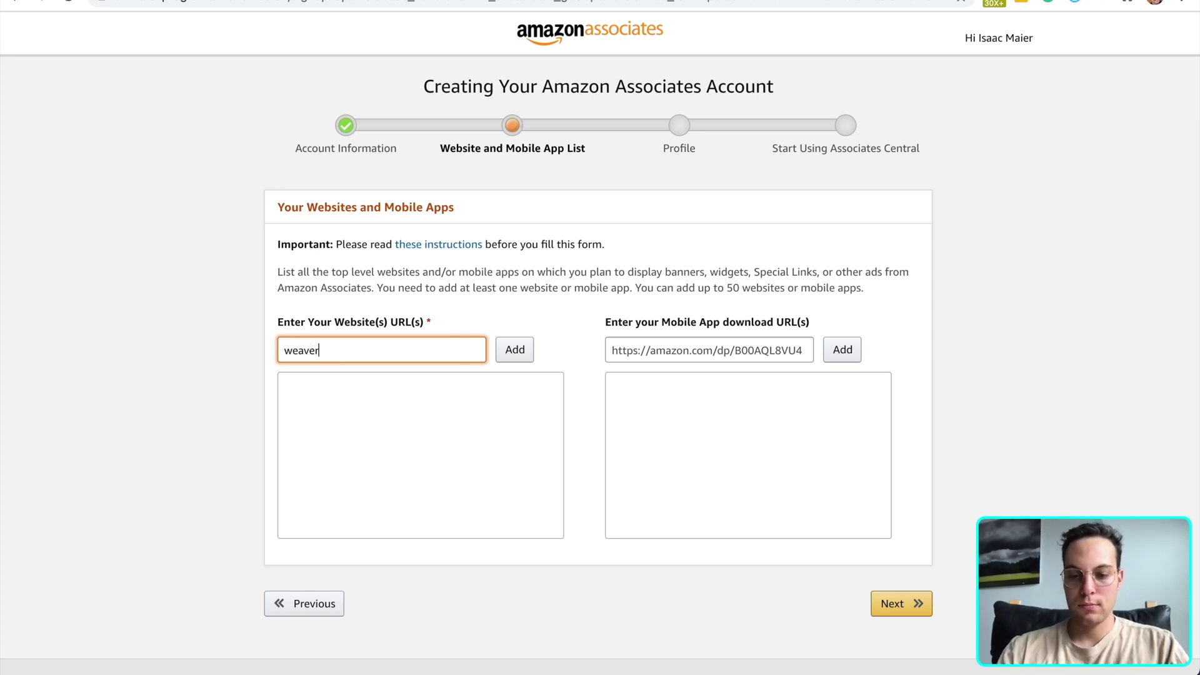
{"action": "type", "text": "websolu"}
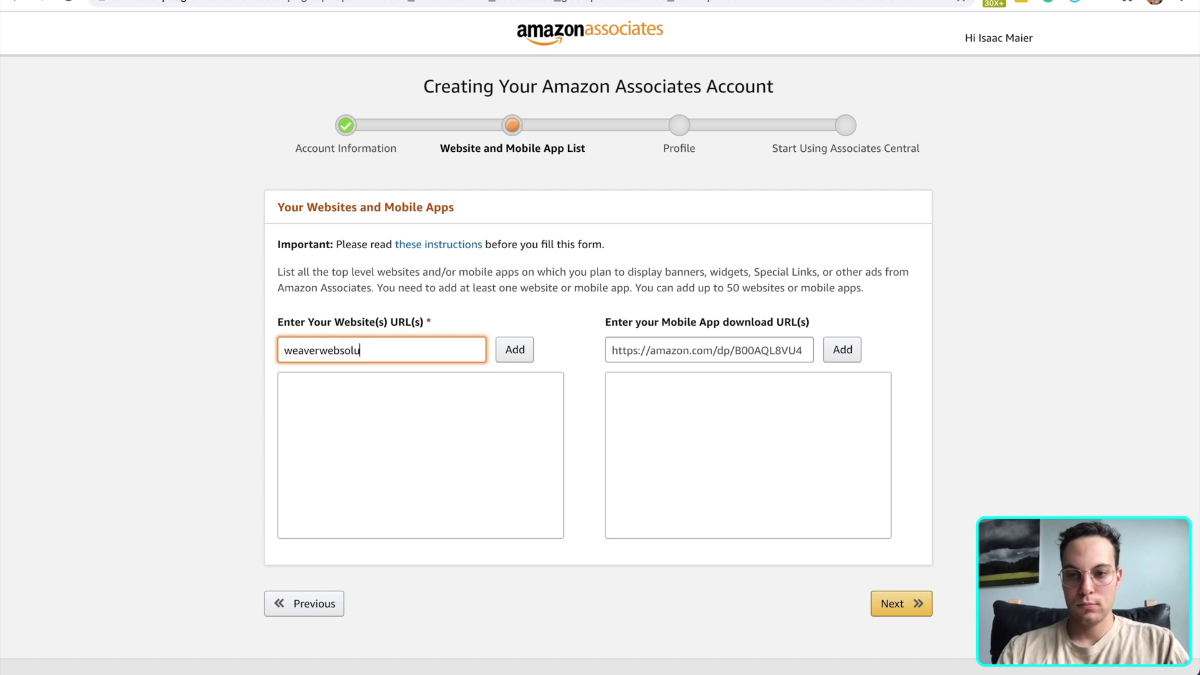
{"action": "type", "text": "tions.com"}
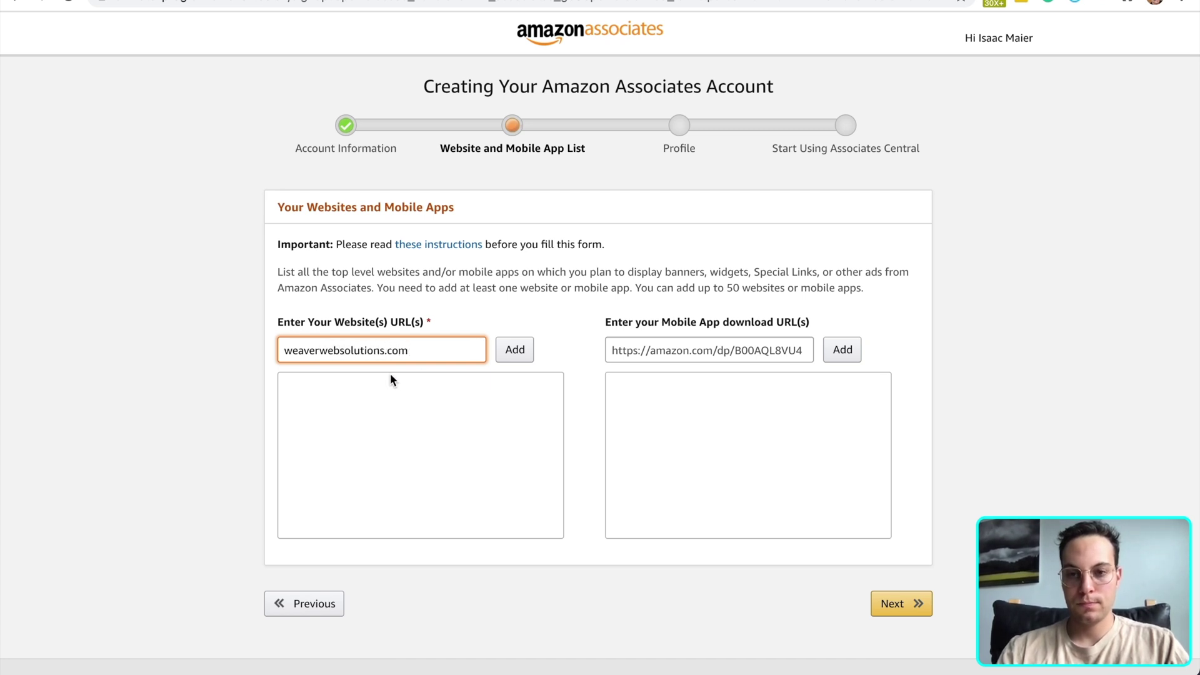
{"action": "left_click", "coordinate": [515, 349]}
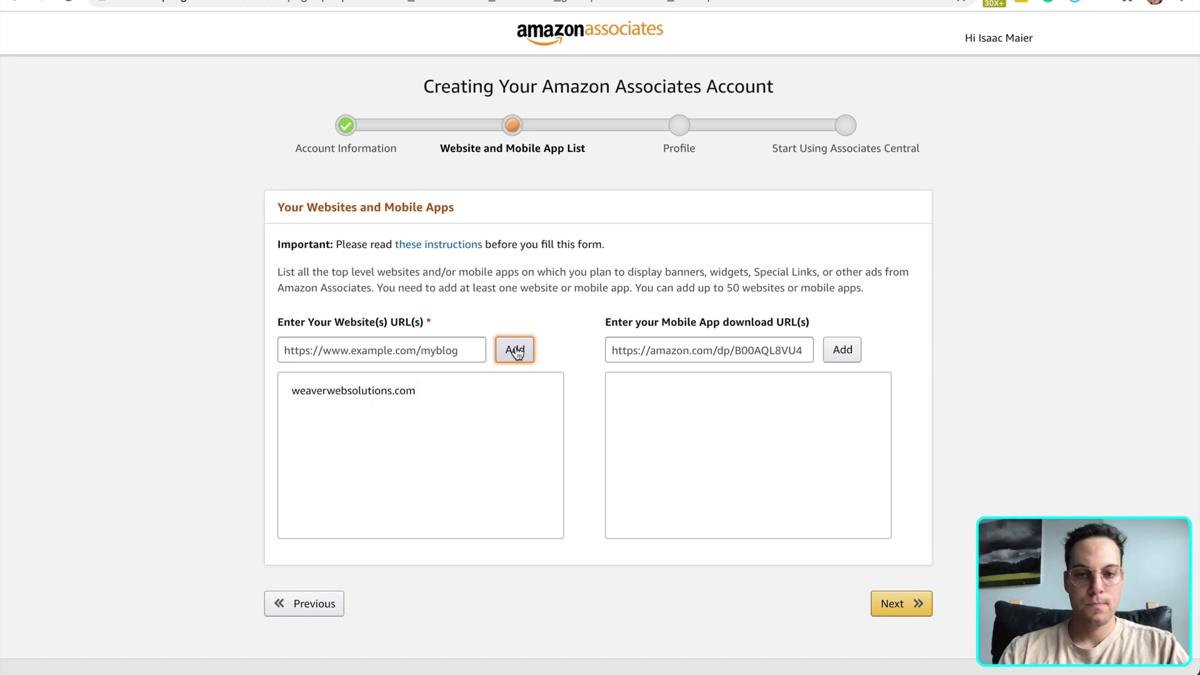
{"action": "left_click", "coordinate": [923, 602]}
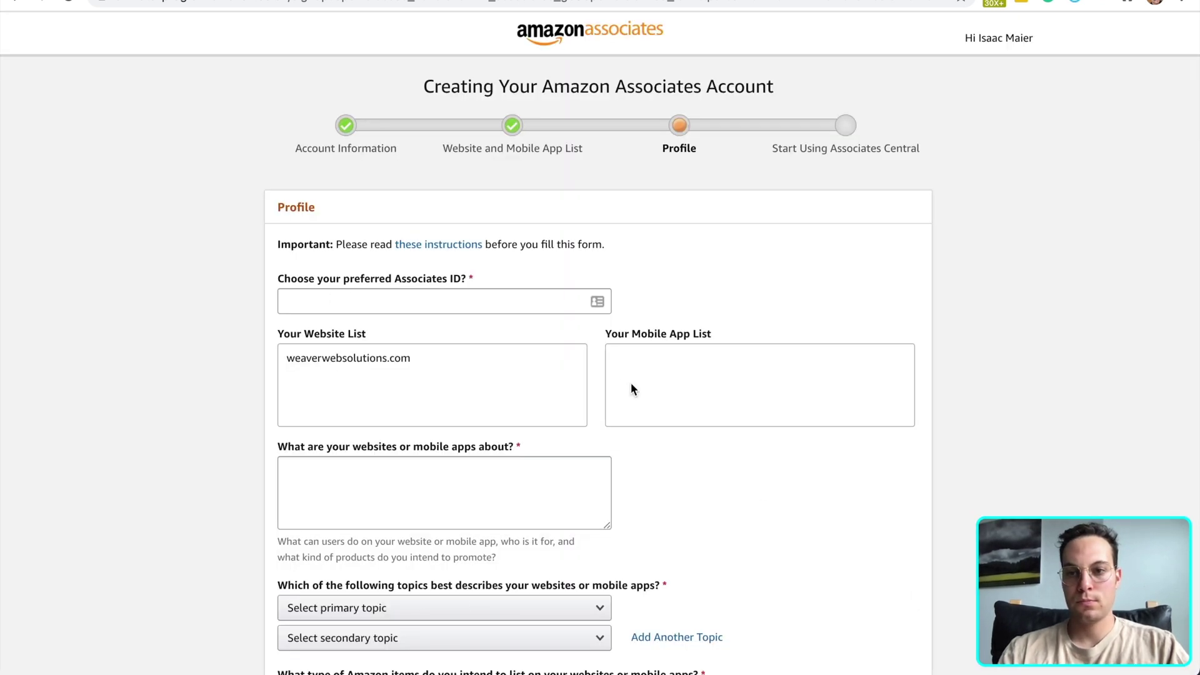
Enter 'weaver' as the preferred Associates ID
{"action": "left_click", "coordinate": [554, 310]}
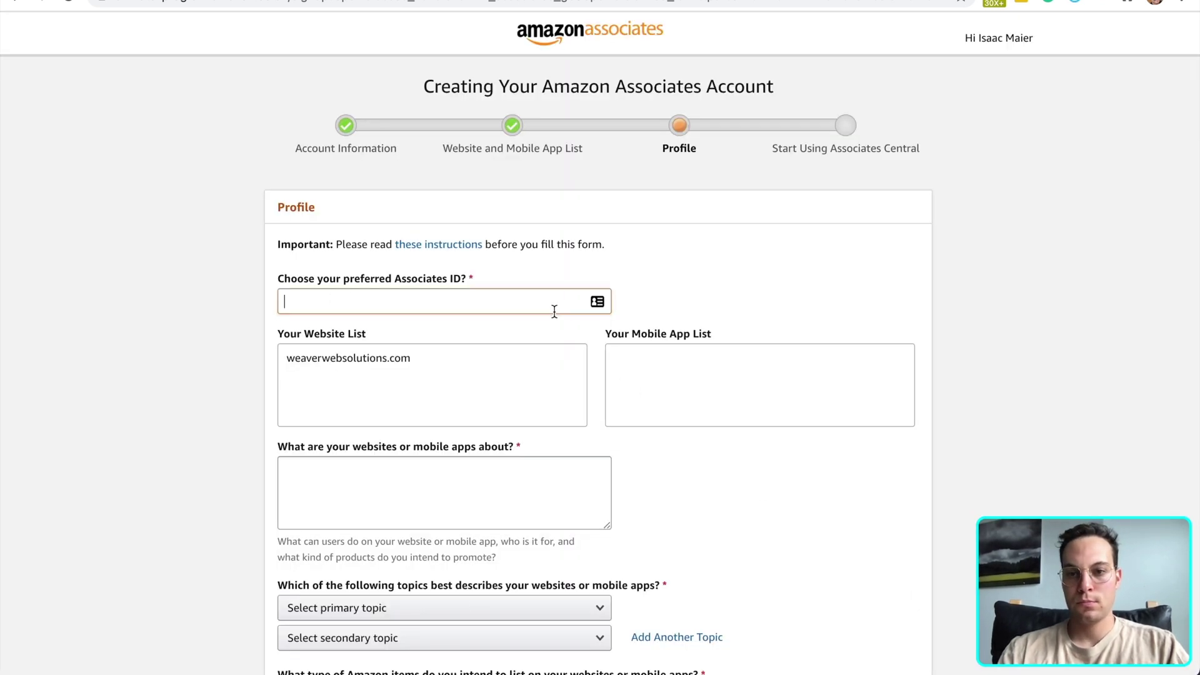
{"action": "type", "text": "weaver"}
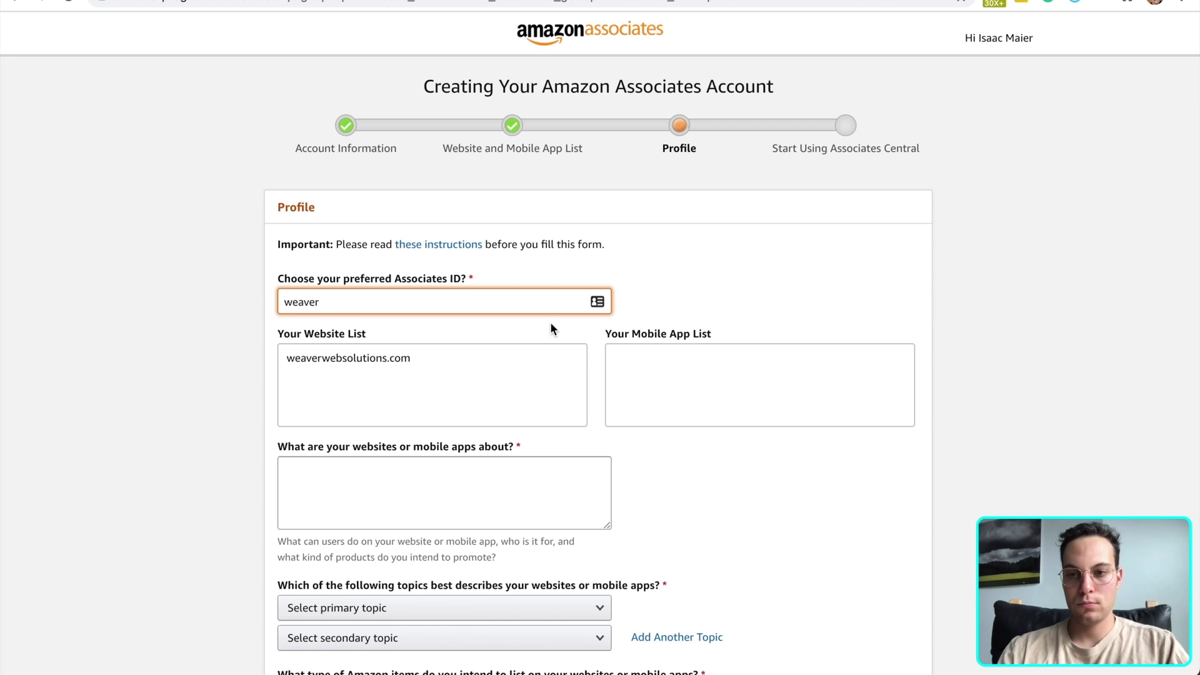
{"action": "scroll", "coordinate": [538, 434], "scroll_direction": "down", "scroll_amount": 2}
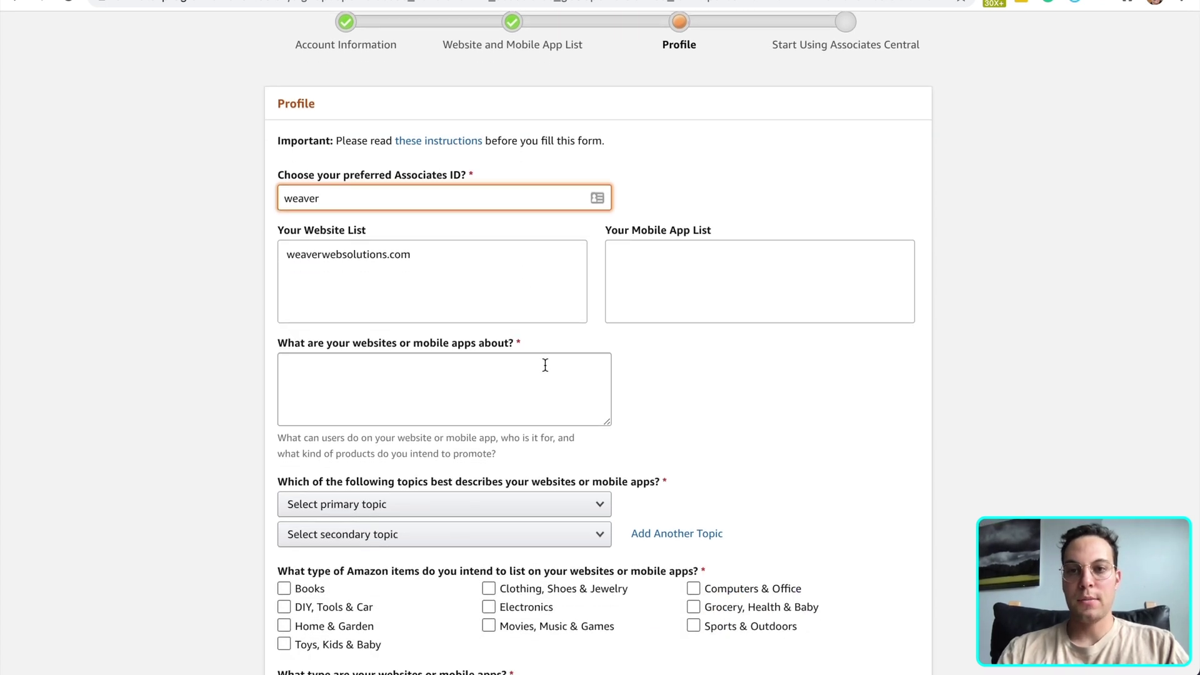
{"action": "scroll", "coordinate": [545, 365], "scroll_direction": "up", "scroll_amount": 1}
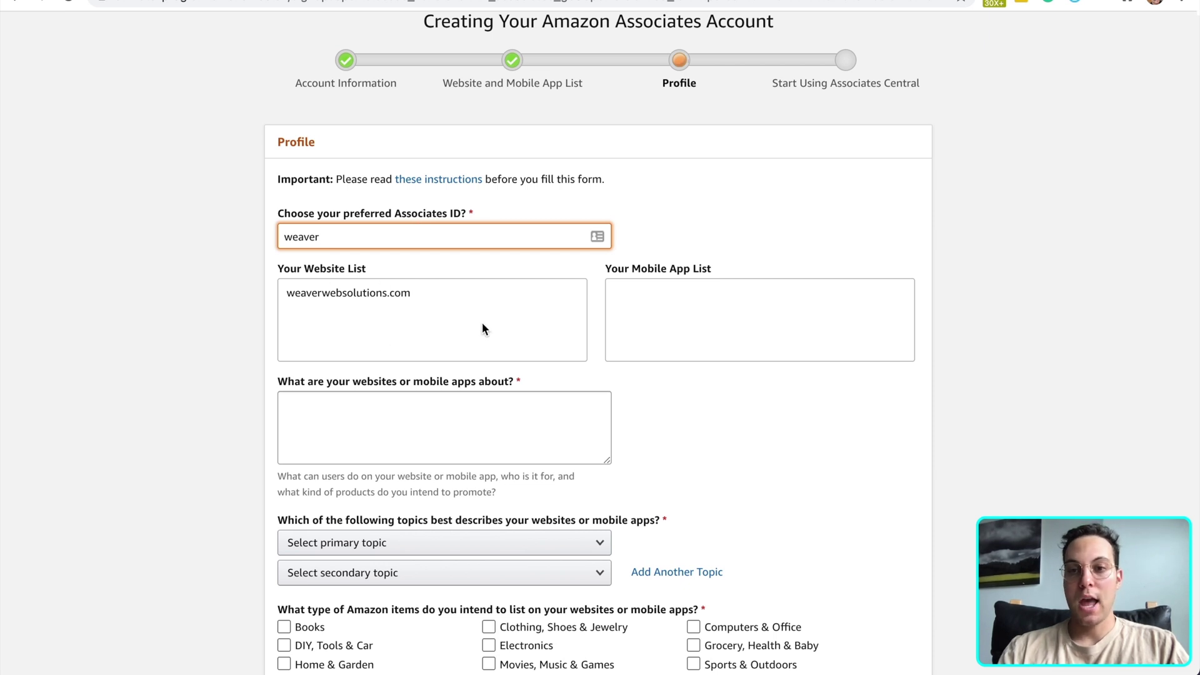
Describe the website as 'I sell electronics and speakers'
{"action": "scroll", "coordinate": [445, 325], "scroll_direction": "down", "scroll_amount": 2}
{"action": "left_click", "coordinate": [482, 291]}
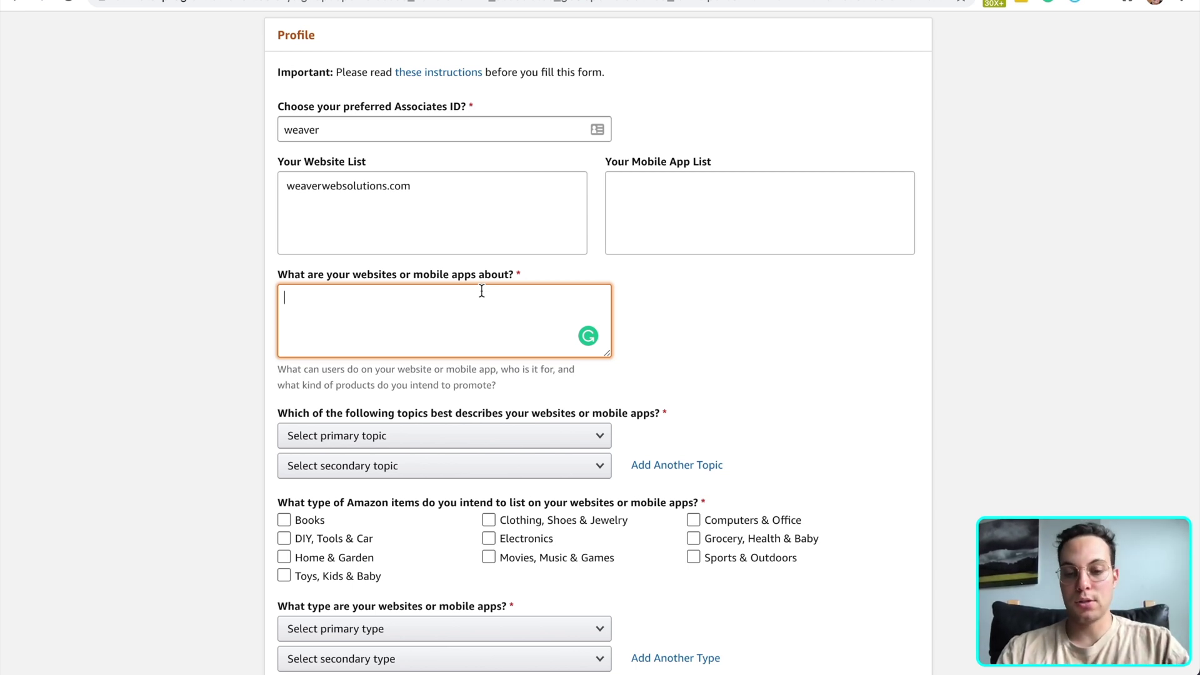
{"action": "type", "text": "I sell "}
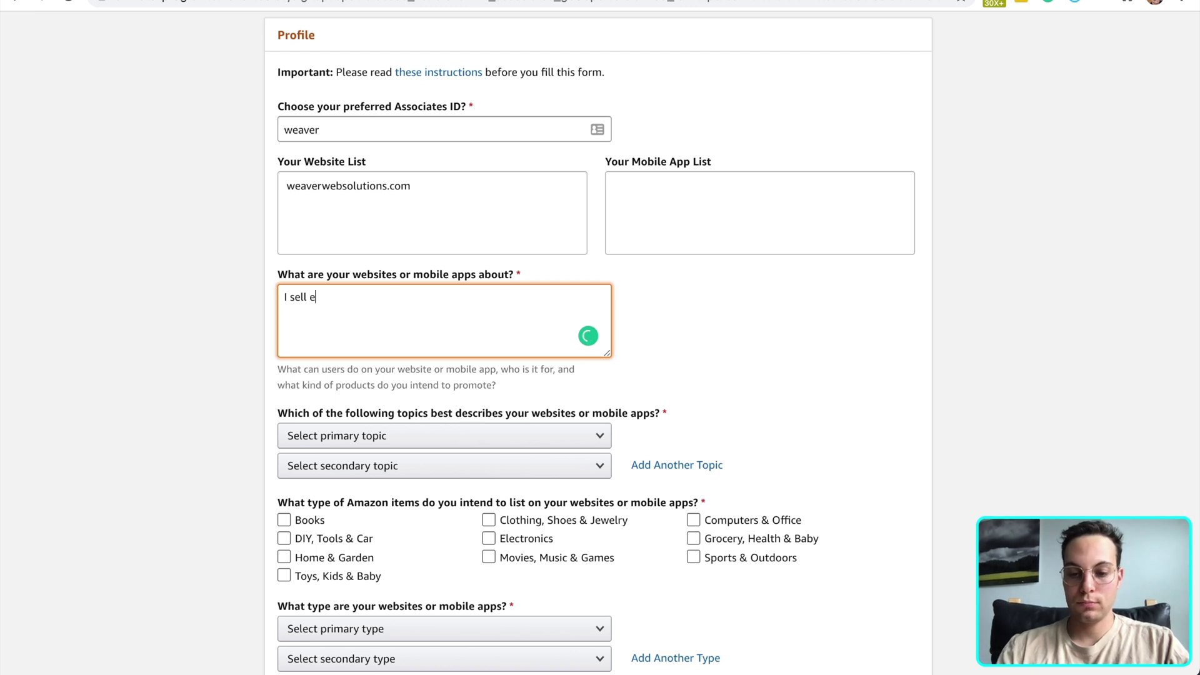
{"action": "type", "text": "electronics an"}
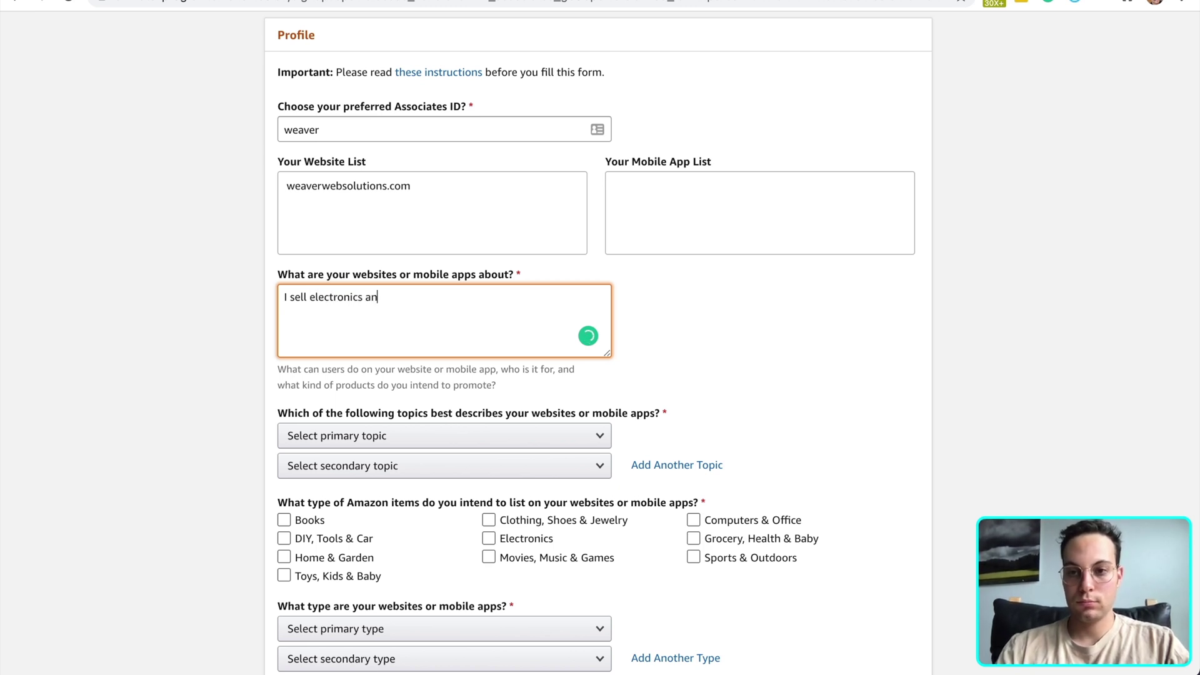
{"action": "type", "text": "d speakers."}
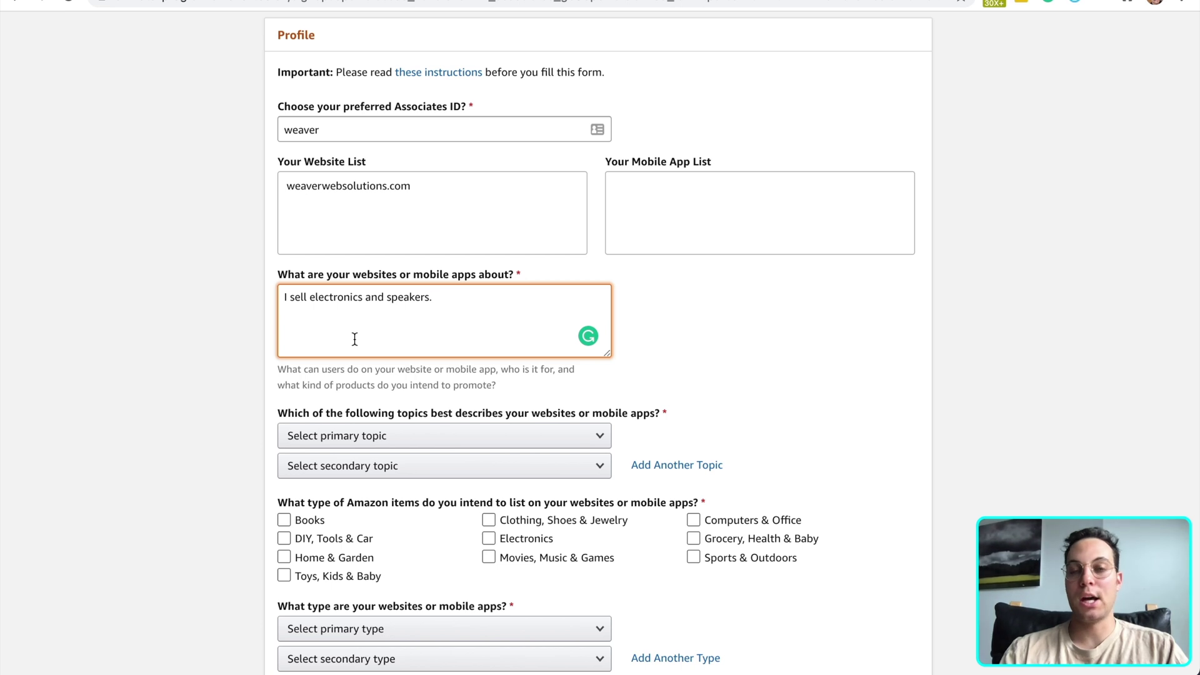
{"action": "scroll", "coordinate": [331, 360], "scroll_direction": "down", "scroll_amount": 3}
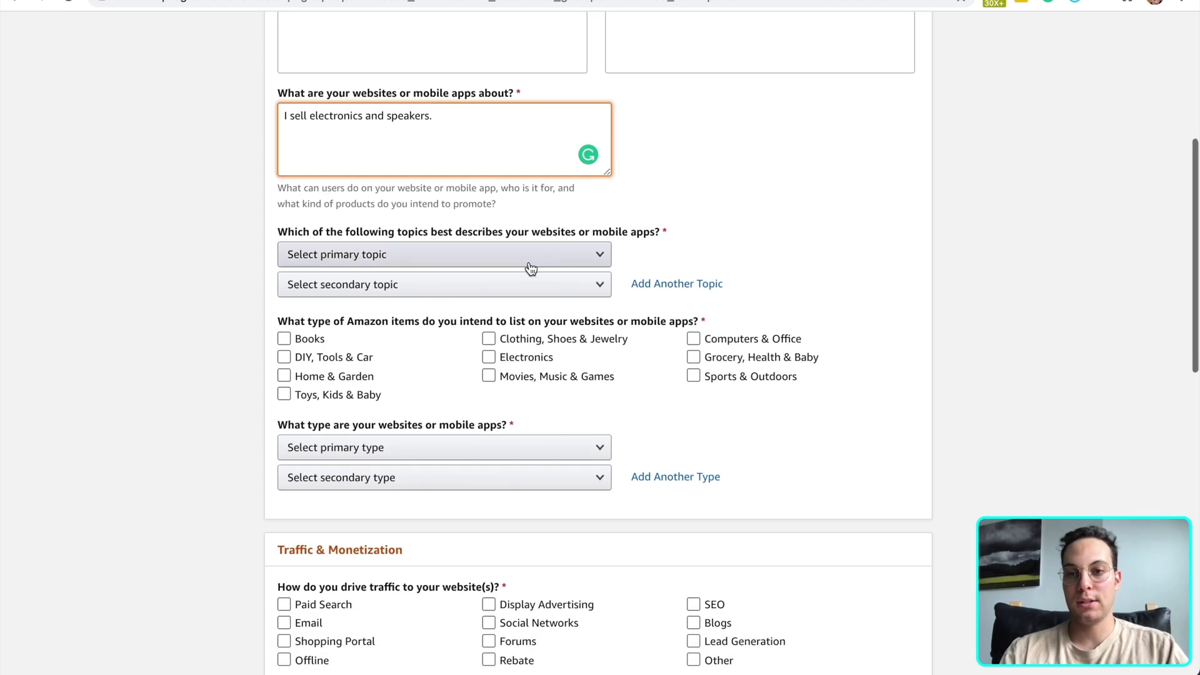
Choose Computers/Software/Technology as the primary topic and tick Electronics as an item type
{"action": "left_click", "coordinate": [410, 260]}
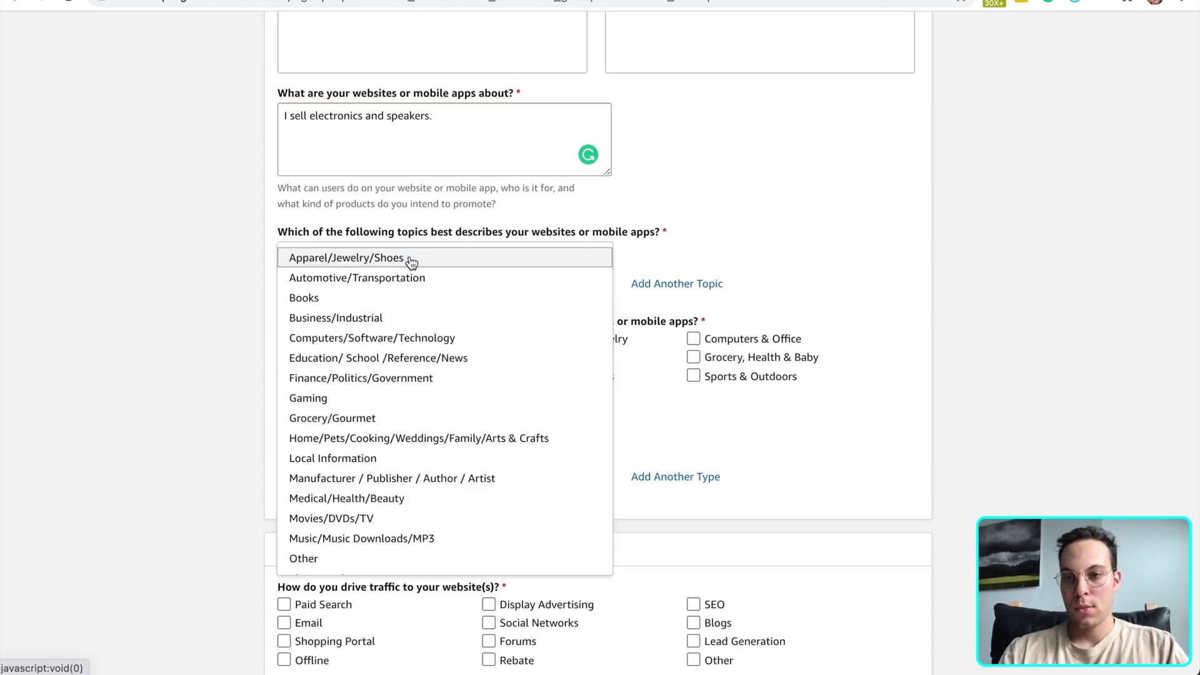
{"action": "left_click", "coordinate": [402, 338]}
{"action": "scroll", "coordinate": [407, 310], "scroll_direction": "down", "scroll_amount": 1}
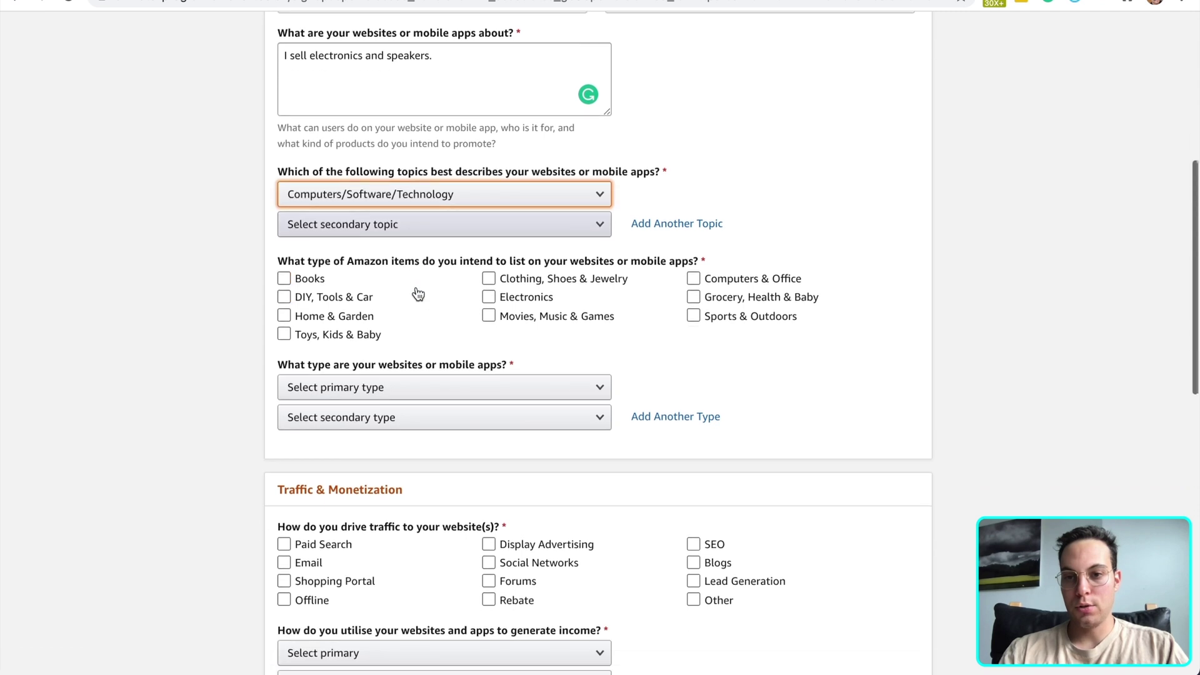
{"action": "scroll", "coordinate": [418, 294], "scroll_direction": "down", "scroll_amount": 1}
{"action": "left_click", "coordinate": [534, 262]}
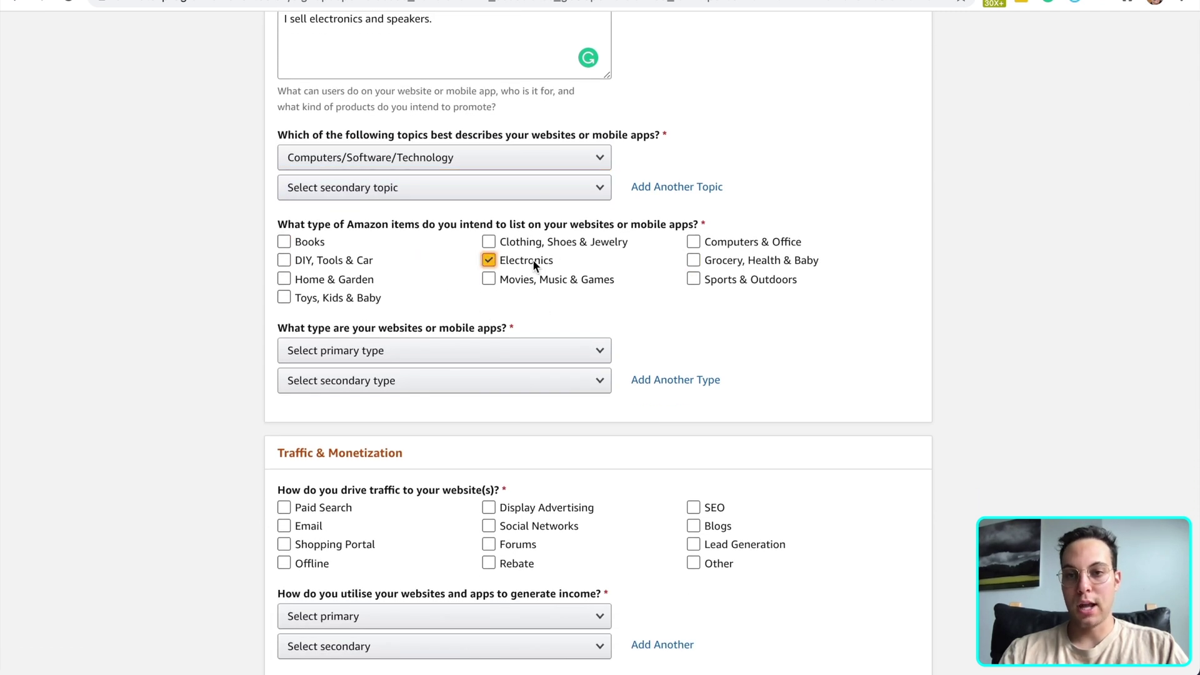
Set the website type to A Content or Niche Website and tick SEO as traffic source
{"action": "scroll", "coordinate": [483, 303], "scroll_direction": "down", "scroll_amount": 1}
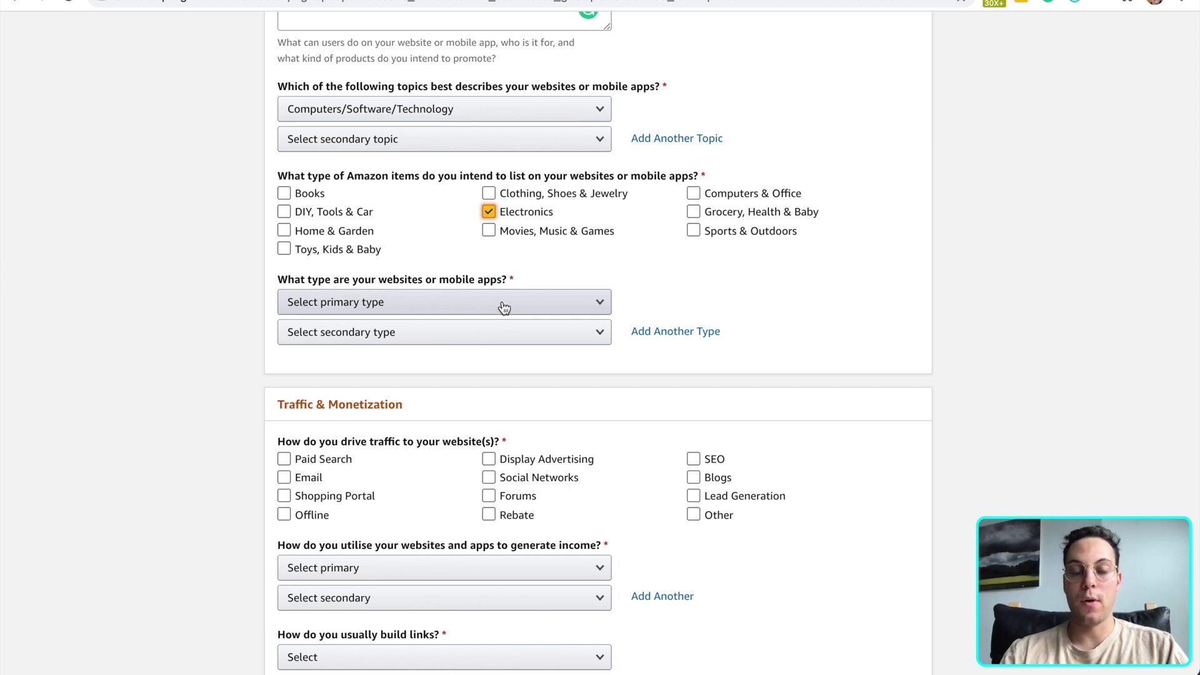
{"action": "left_click", "coordinate": [504, 307]}
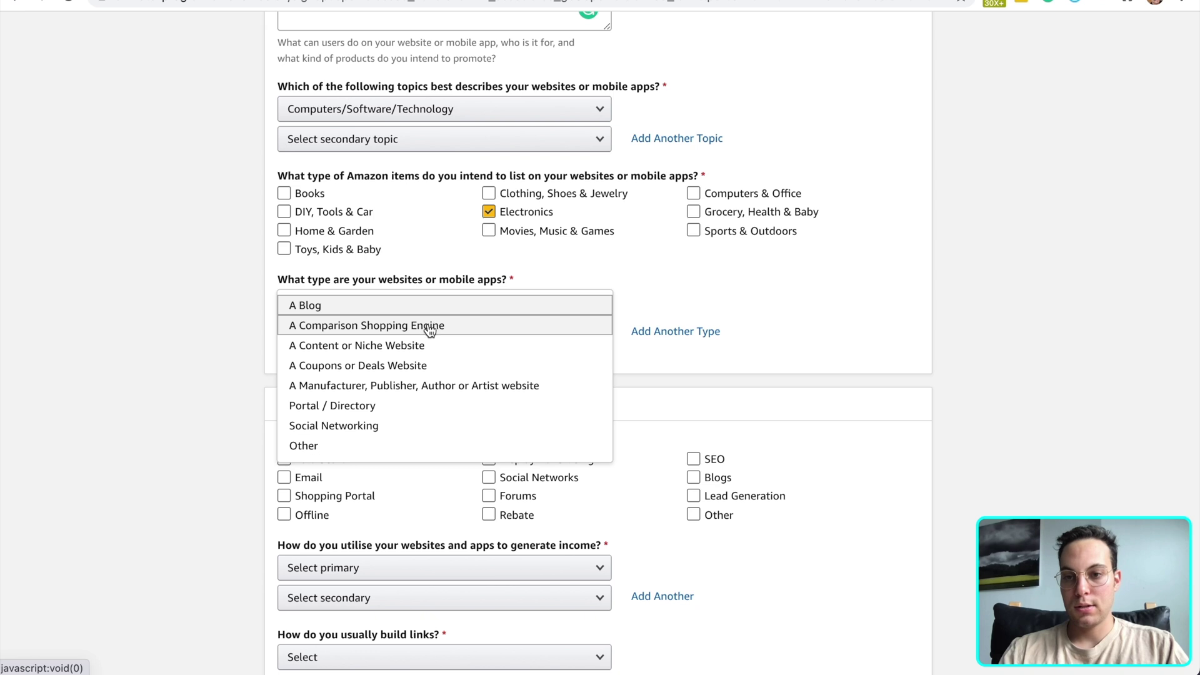
{"action": "left_click", "coordinate": [415, 346]}
{"action": "scroll", "coordinate": [227, 350], "scroll_direction": "down", "scroll_amount": 3}
{"action": "scroll", "coordinate": [226, 346], "scroll_direction": "down", "scroll_amount": 1}
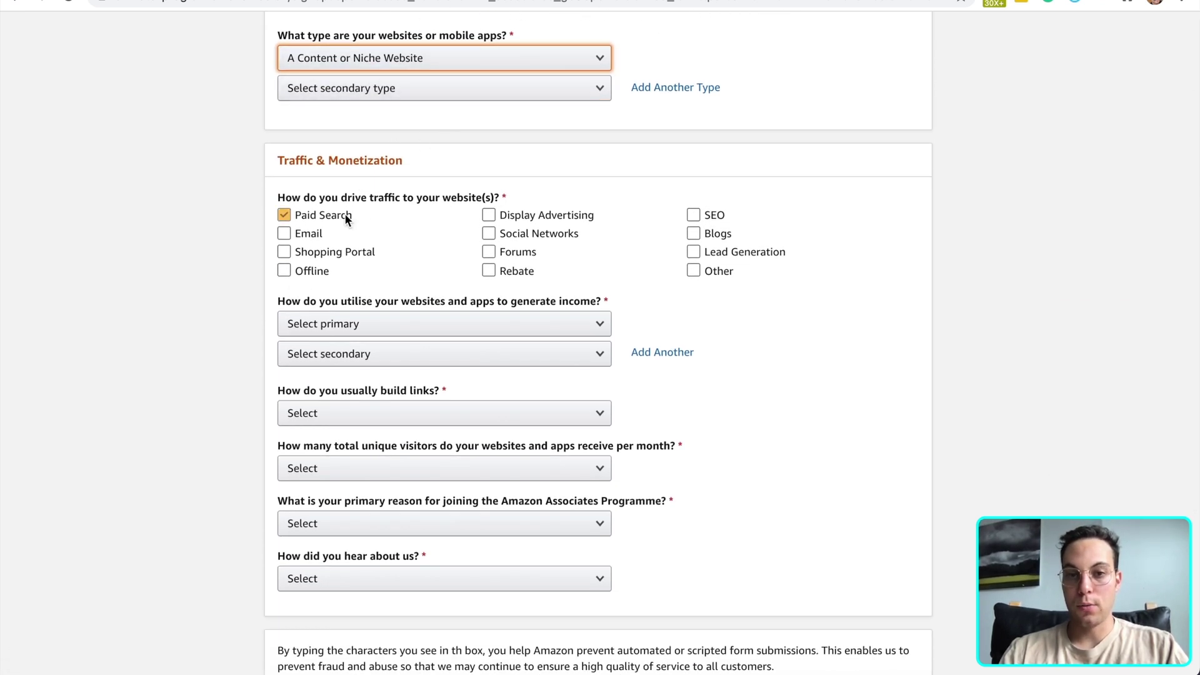
{"action": "left_click", "coordinate": [692, 214]}
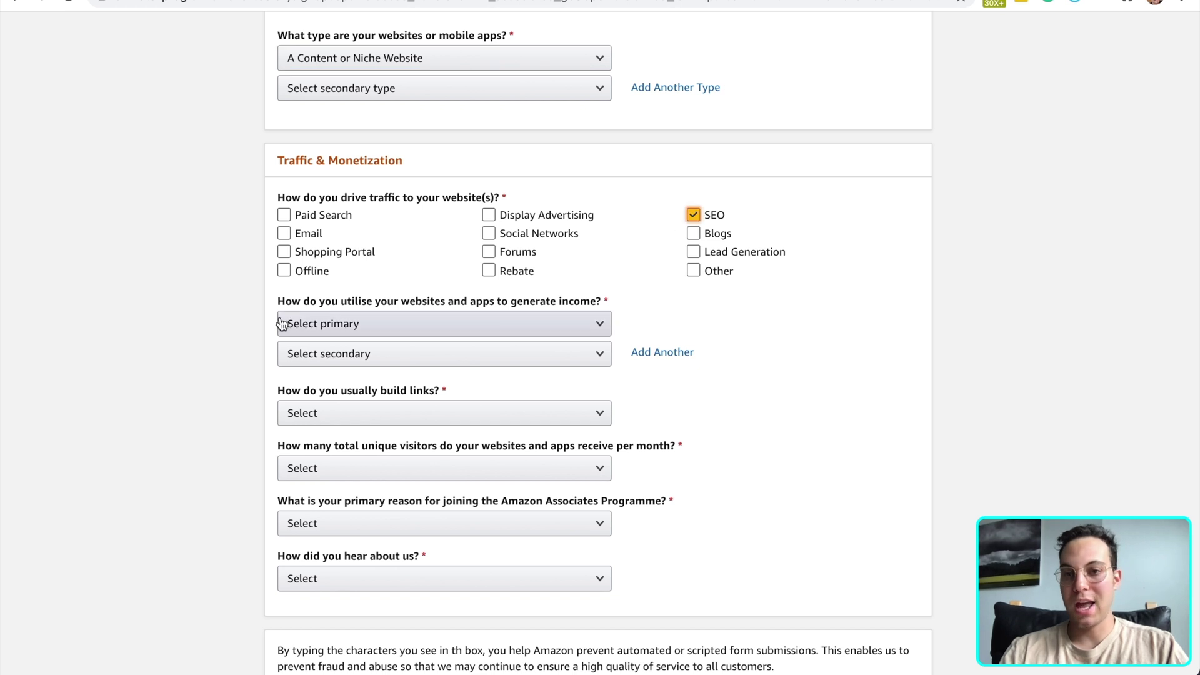
{"action": "scroll", "coordinate": [161, 330], "scroll_direction": "down", "scroll_amount": 1}
{"action": "left_click", "coordinate": [411, 262]}
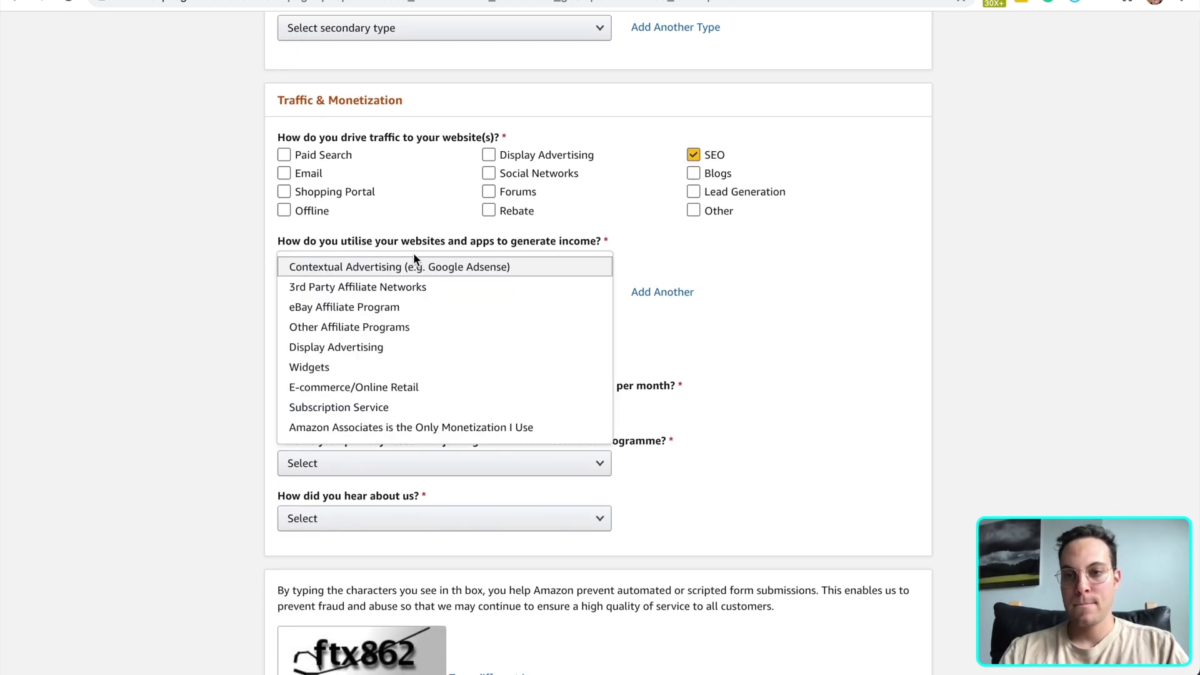
Set income source to Amazon Associates only and link building to Content Management System
{"action": "left_click", "coordinate": [441, 426]}
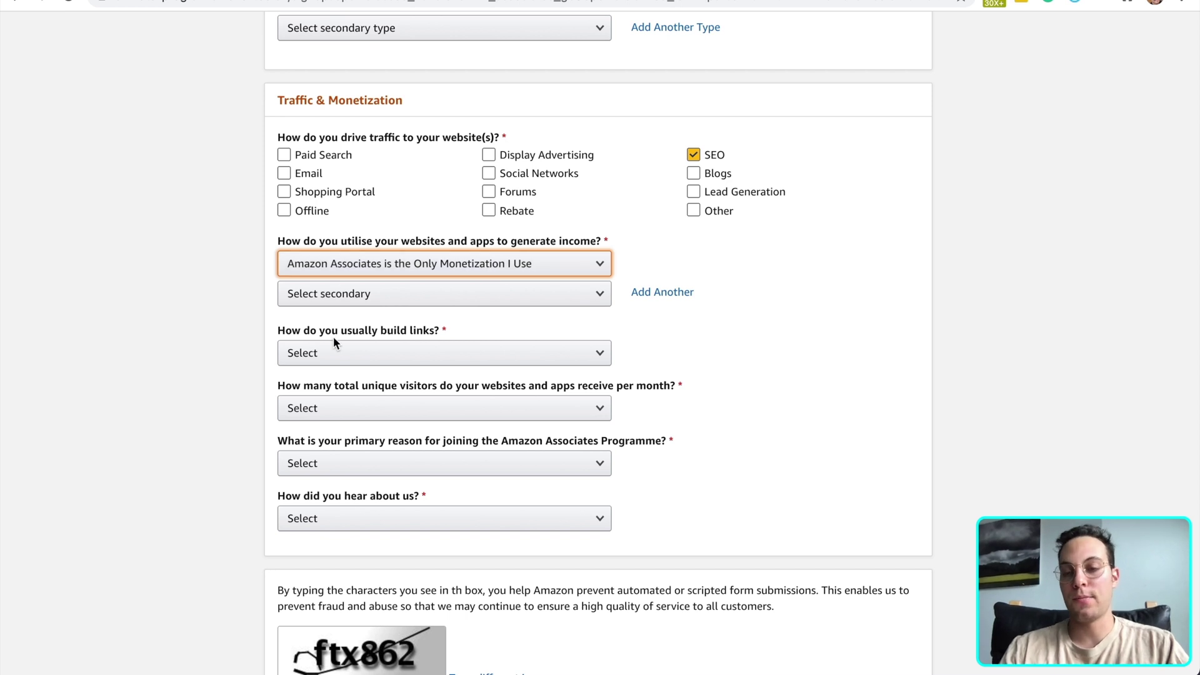
{"action": "scroll", "coordinate": [190, 320], "scroll_direction": "down", "scroll_amount": 1}
{"action": "scroll", "coordinate": [201, 312], "scroll_direction": "down", "scroll_amount": 1}
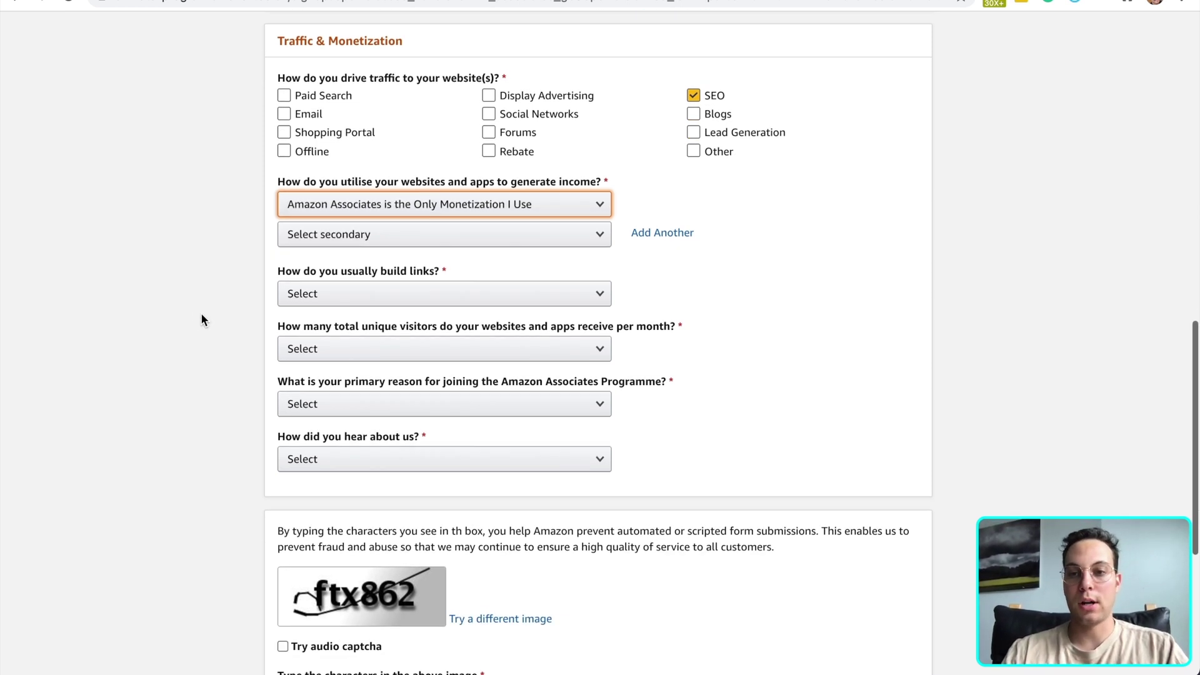
{"action": "left_click", "coordinate": [369, 265]}
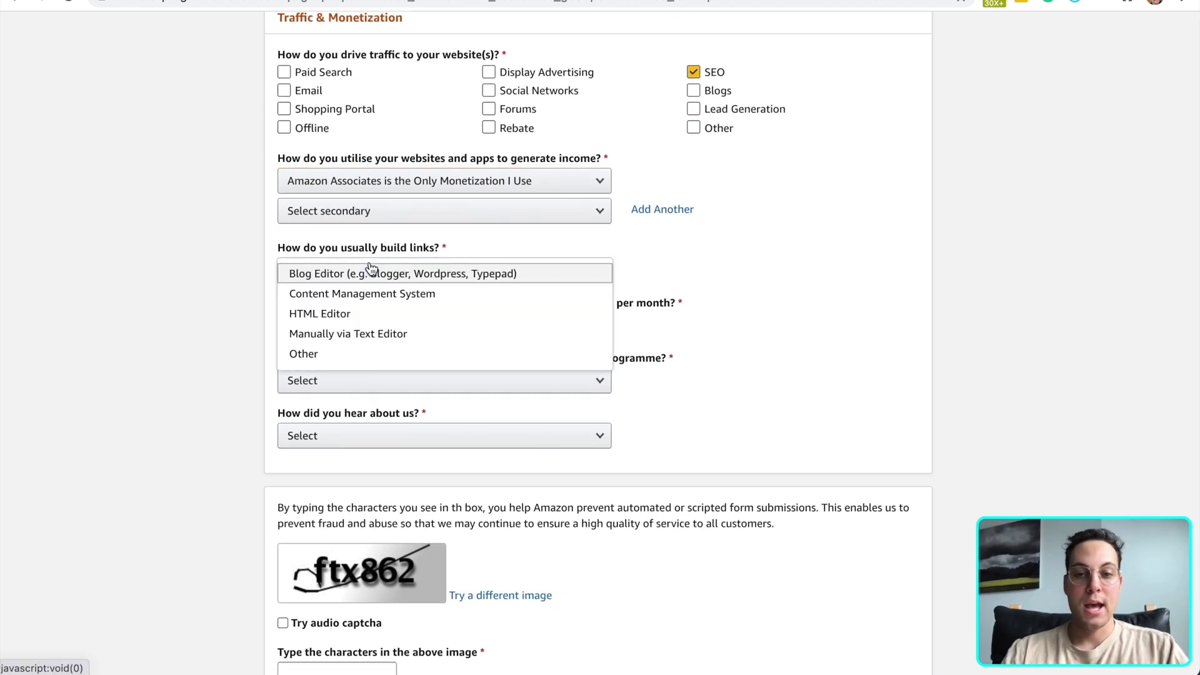
{"action": "left_click", "coordinate": [443, 295]}
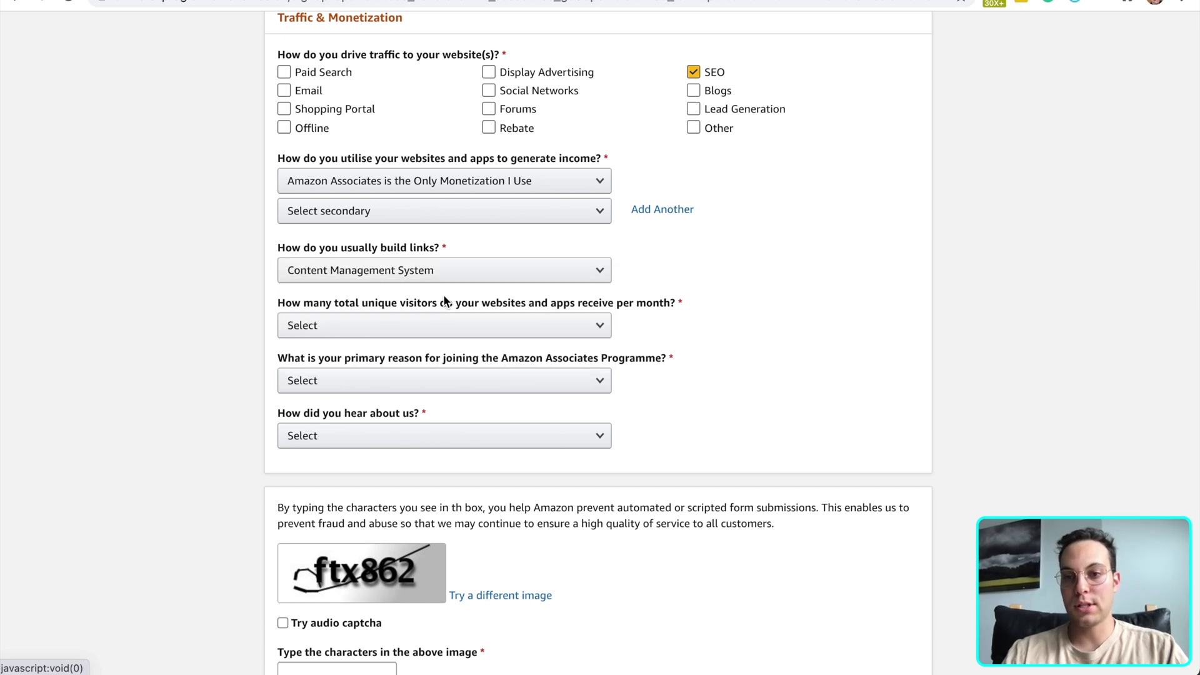
Answer From 501 to 5,000 visitors, To Monetize My Site, and Word of Mouth
{"action": "scroll", "coordinate": [172, 343], "scroll_direction": "down", "scroll_amount": 1}
{"action": "left_click", "coordinate": [406, 266]}
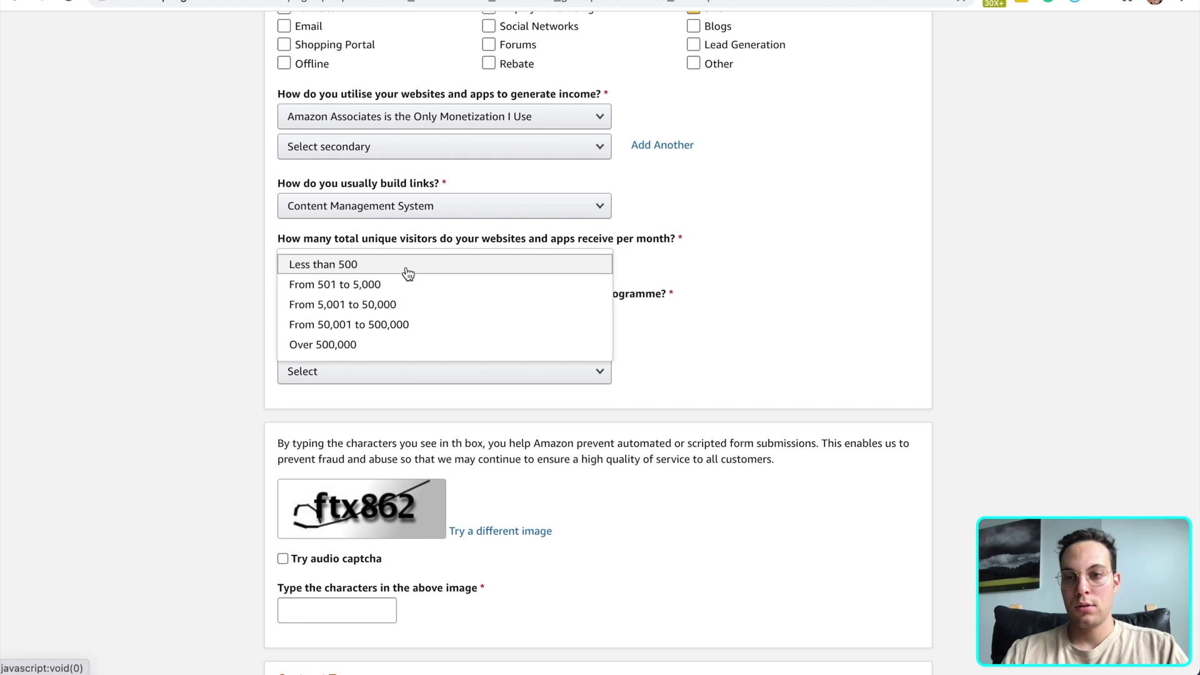
{"action": "left_click", "coordinate": [402, 286]}
{"action": "left_click", "coordinate": [405, 317]}
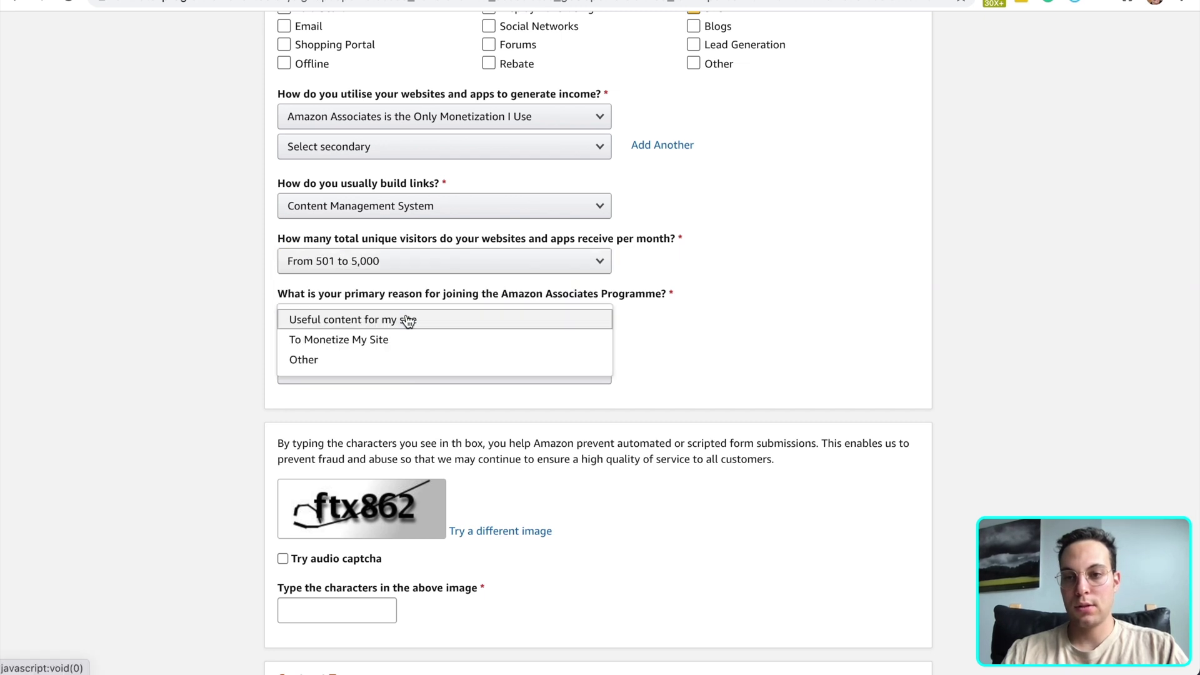
{"action": "left_click", "coordinate": [391, 342]}
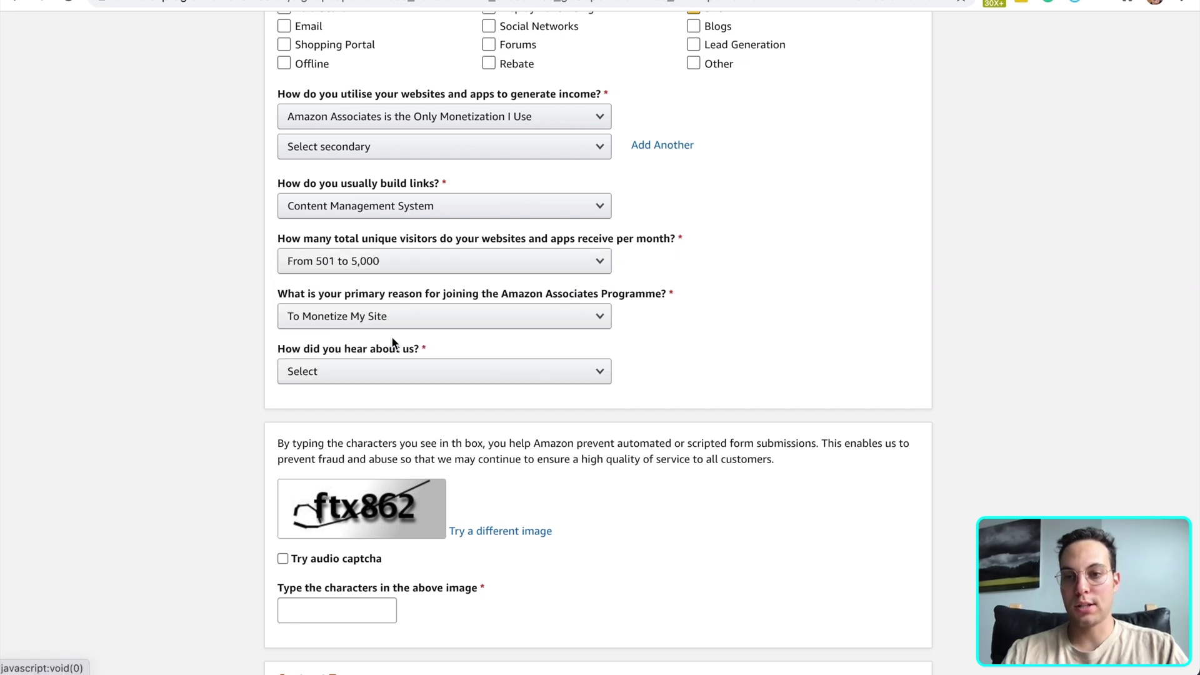
{"action": "left_click", "coordinate": [383, 375]}
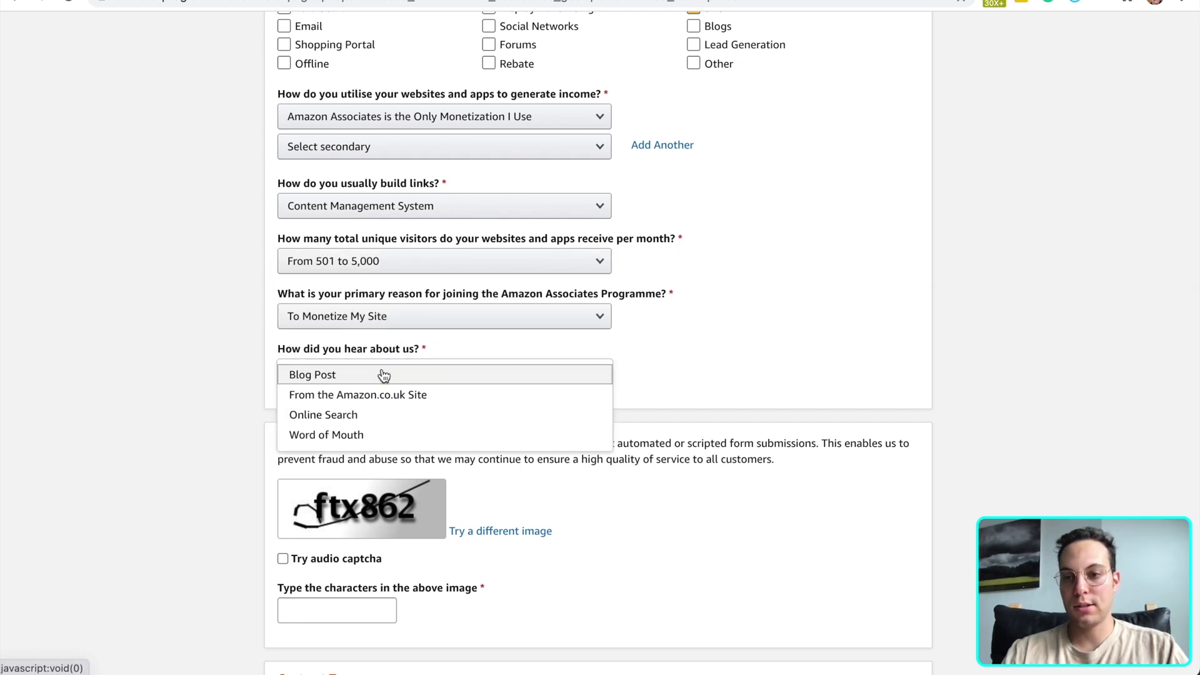
{"action": "left_click", "coordinate": [387, 438]}
{"action": "scroll", "coordinate": [231, 449], "scroll_direction": "down", "scroll_amount": 3}
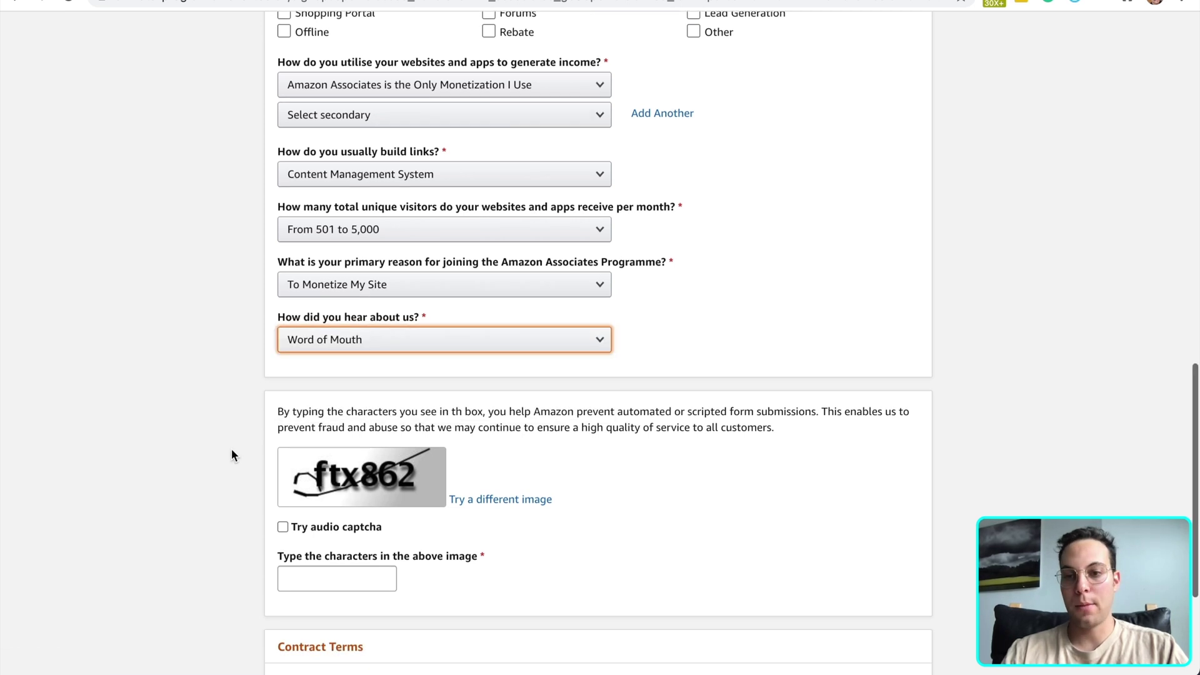
Enter the captcha characters, accept the Operating Agreement, and finish the profile
{"action": "left_click", "coordinate": [353, 455]}
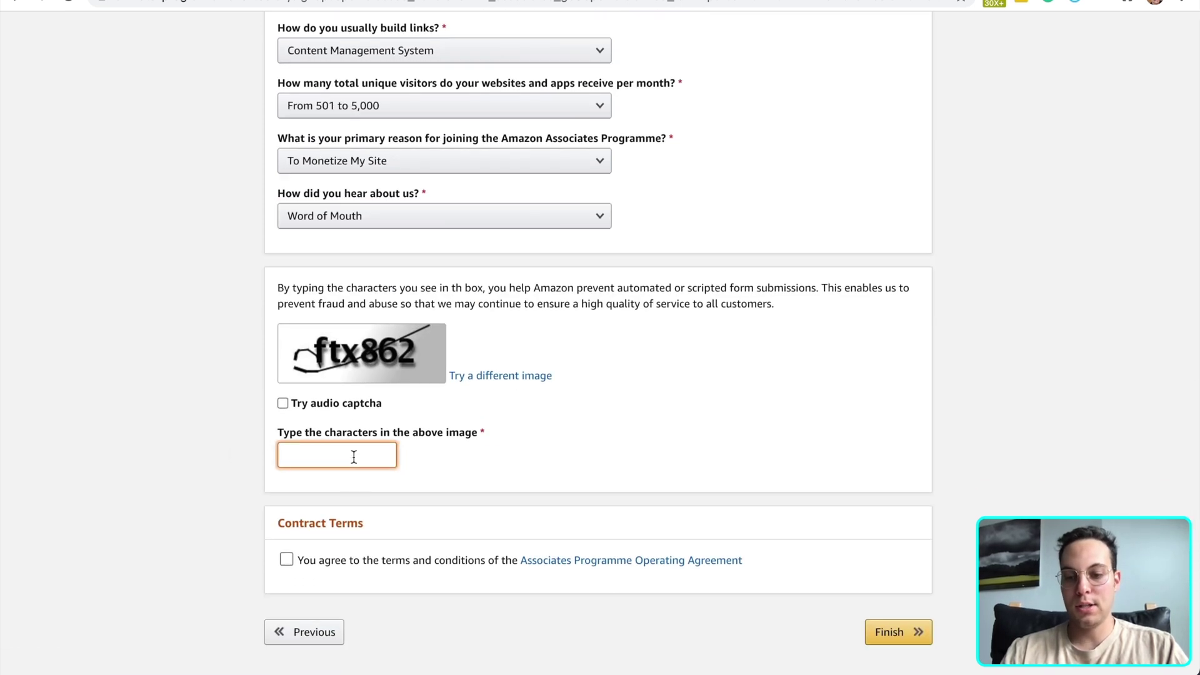
{"action": "type", "text": "ftx"}
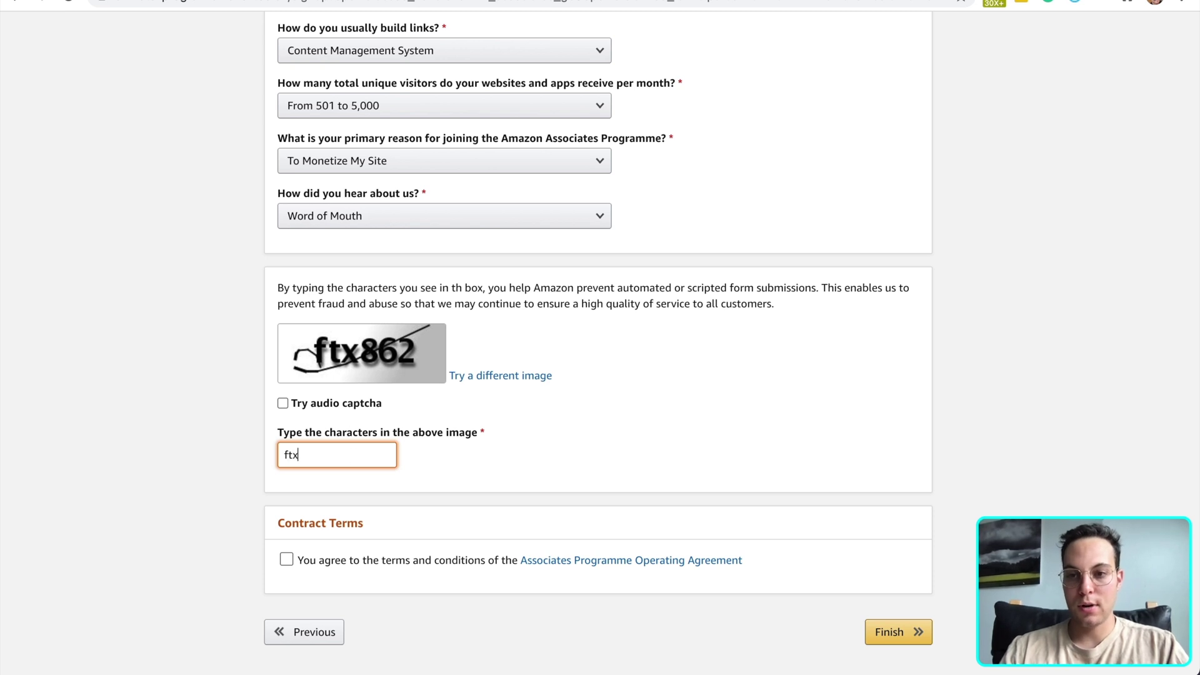
{"action": "type", "text": "8"}
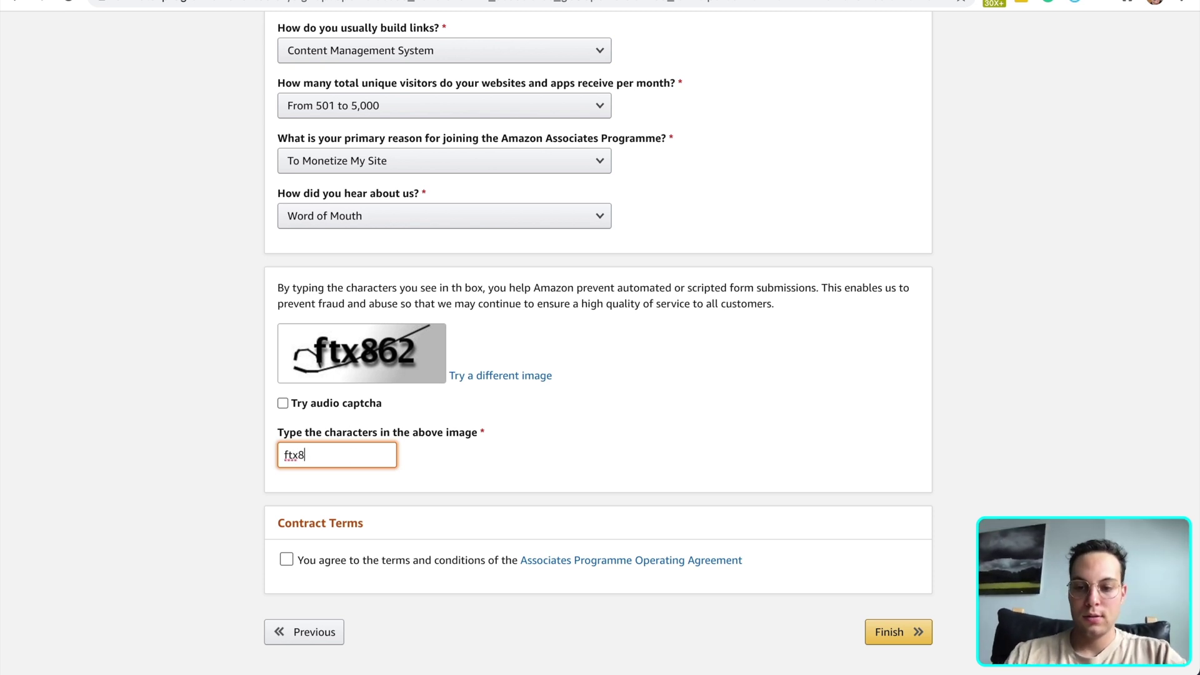
{"action": "type", "text": "62"}
{"action": "scroll", "coordinate": [397, 495], "scroll_direction": "down", "scroll_amount": 1}
{"action": "left_click", "coordinate": [285, 517]}
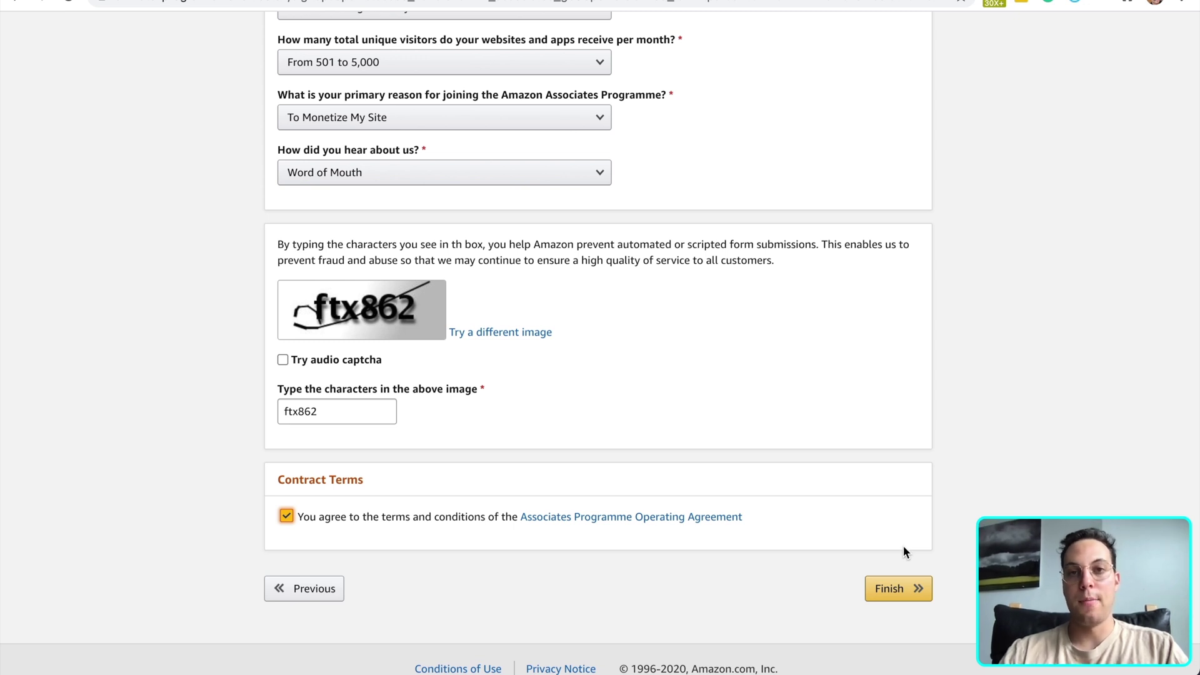
{"action": "left_click", "coordinate": [907, 591]}
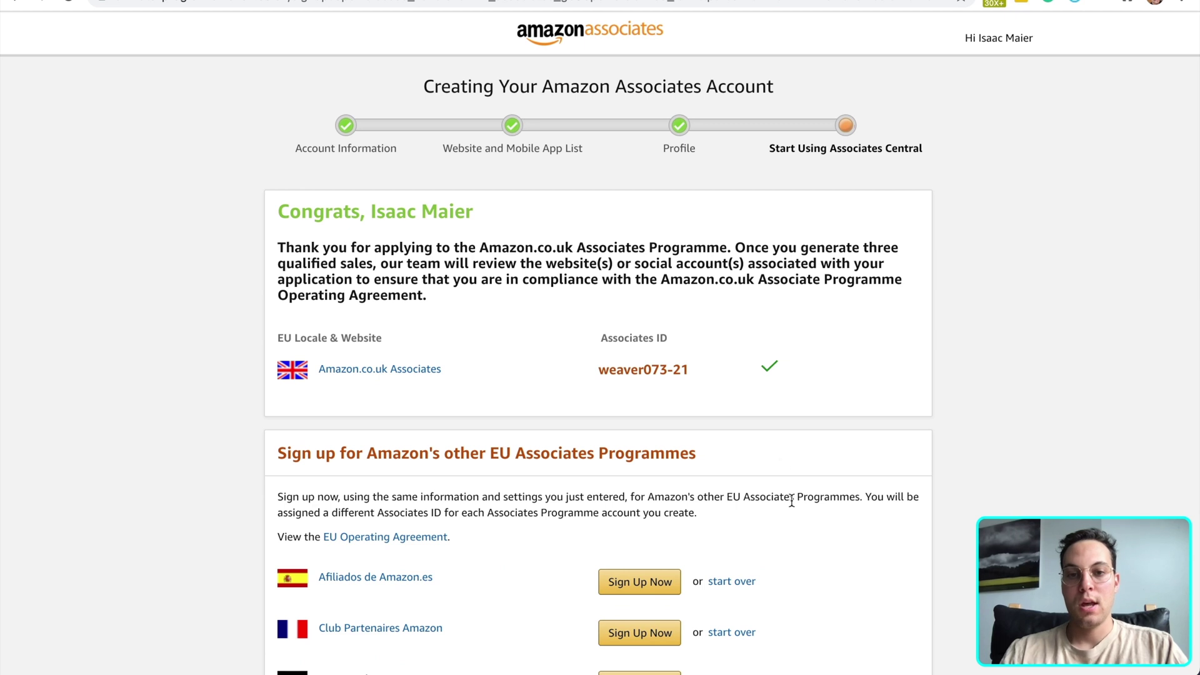
Select the new Amazon.co.uk Associates ID, then start sign-up for the Amazon.es programme
{"action": "left_click_drag", "start_coordinate": [696, 369], "coordinate": [627, 366]}
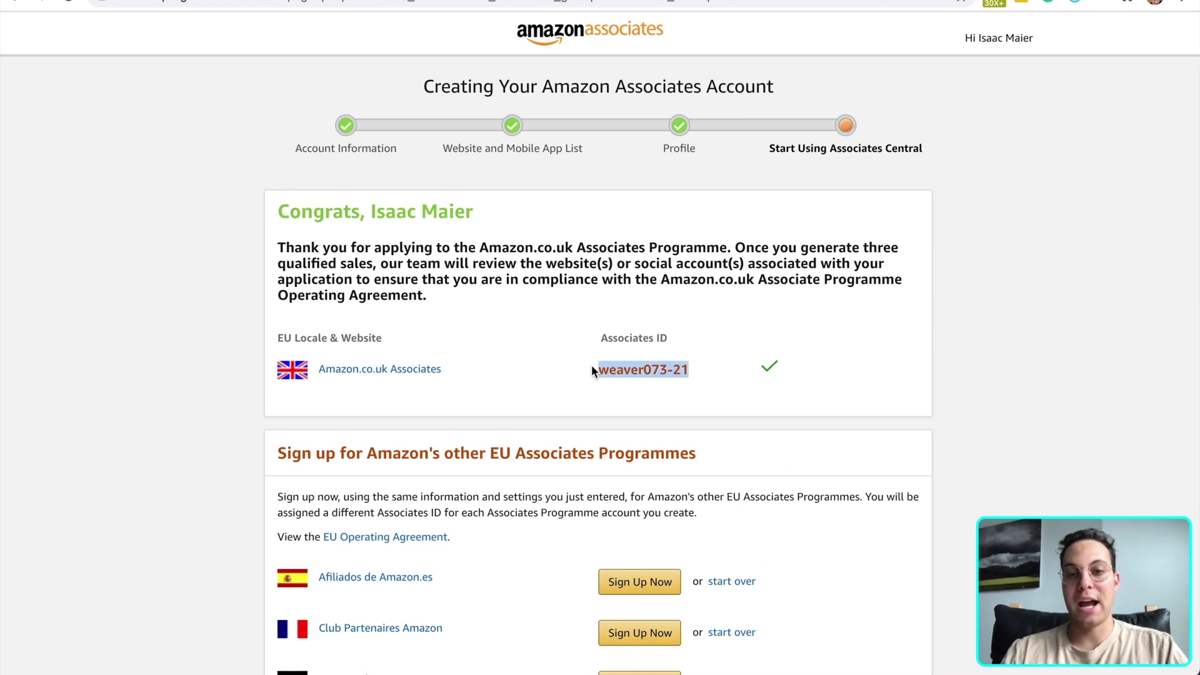
{"action": "scroll", "coordinate": [522, 443], "scroll_direction": "down", "scroll_amount": 1}
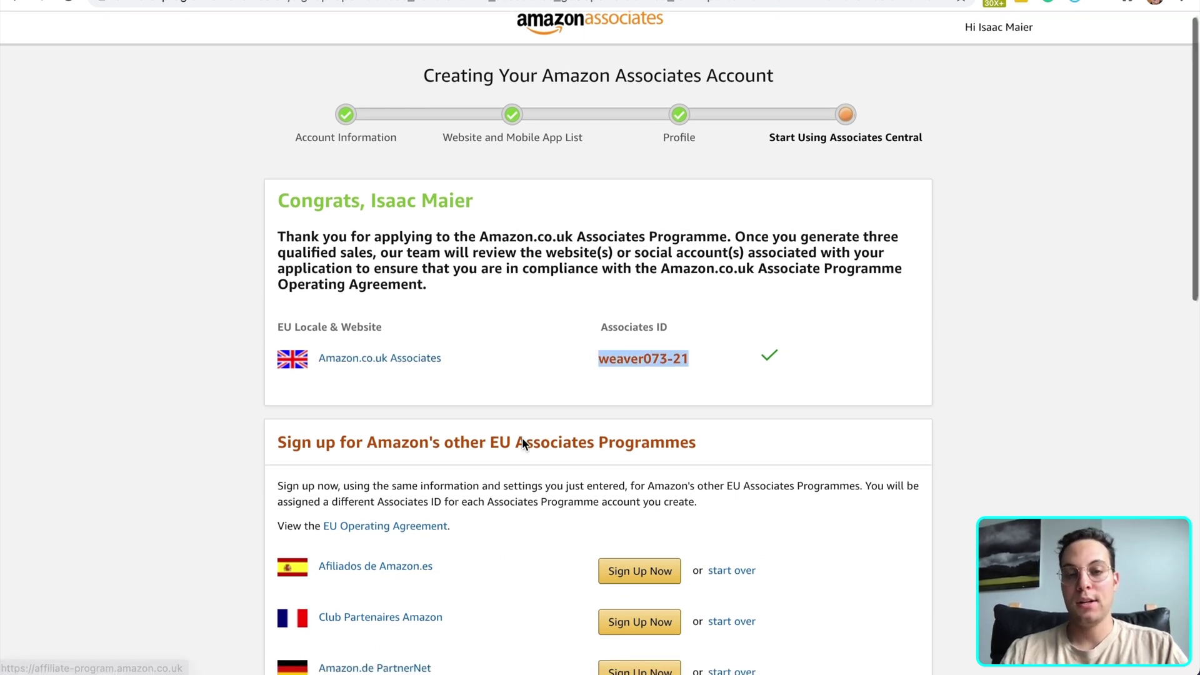
{"action": "scroll", "coordinate": [522, 443], "scroll_direction": "down", "scroll_amount": 4}
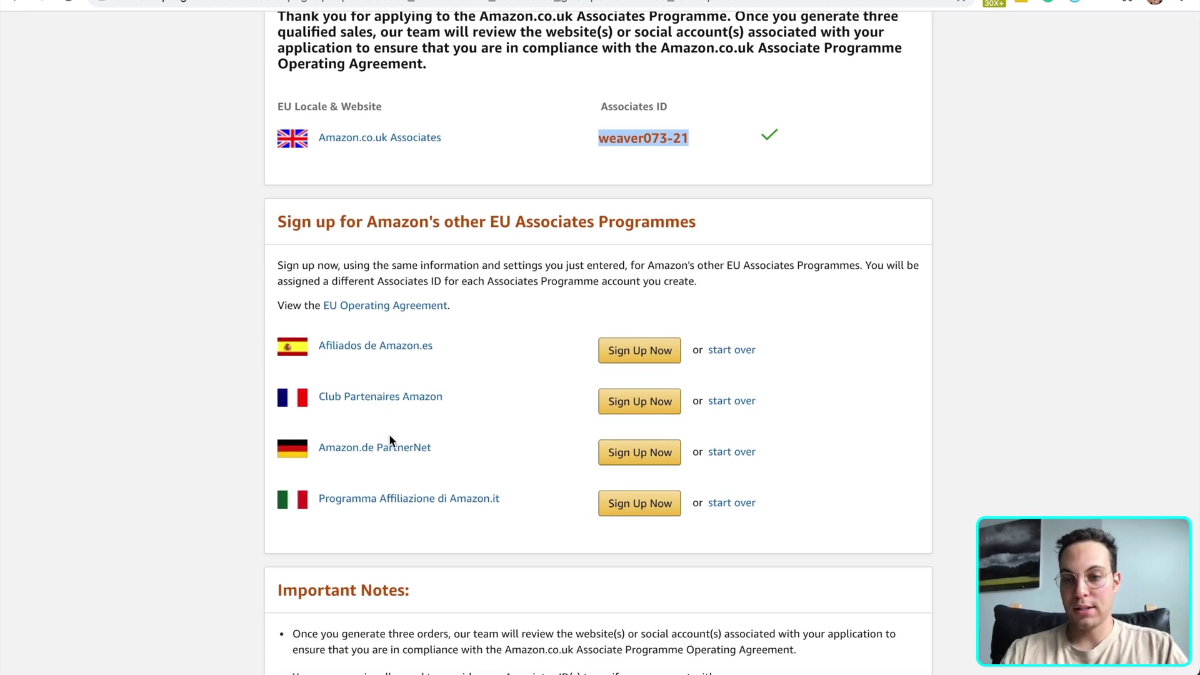
{"action": "left_click", "coordinate": [650, 351]}
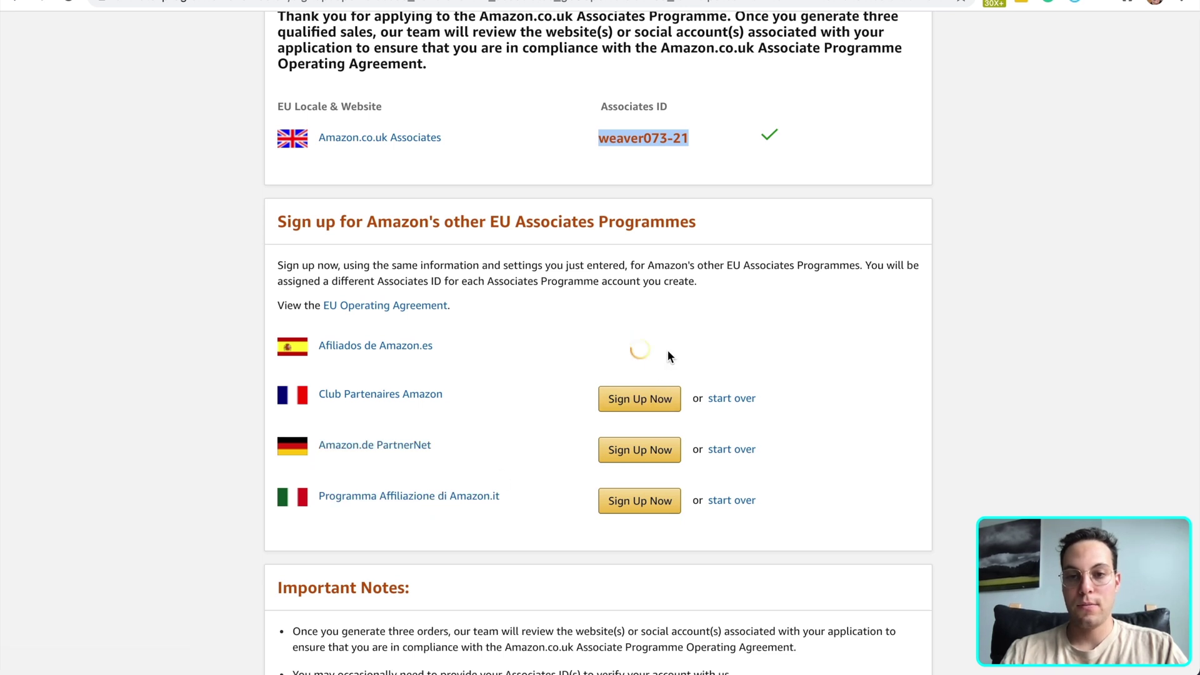
Sign up for the French, German and Italian Amazon Associates programmes
{"action": "left_click", "coordinate": [654, 395]}
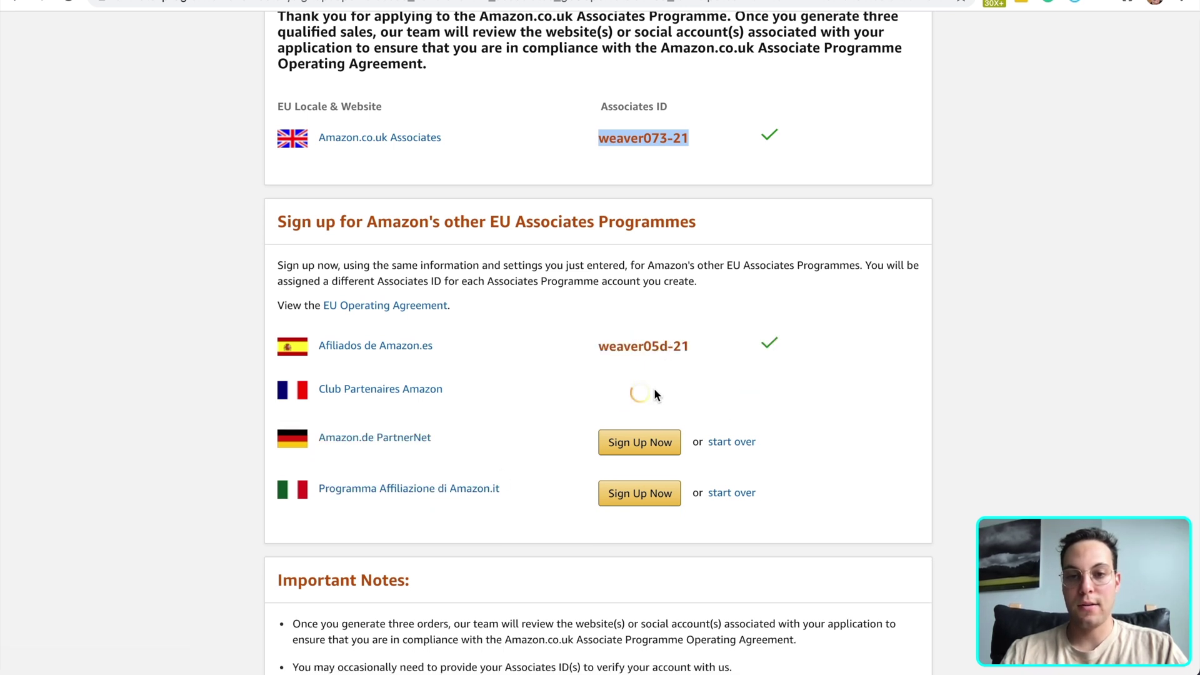
{"action": "left_click", "coordinate": [652, 444]}
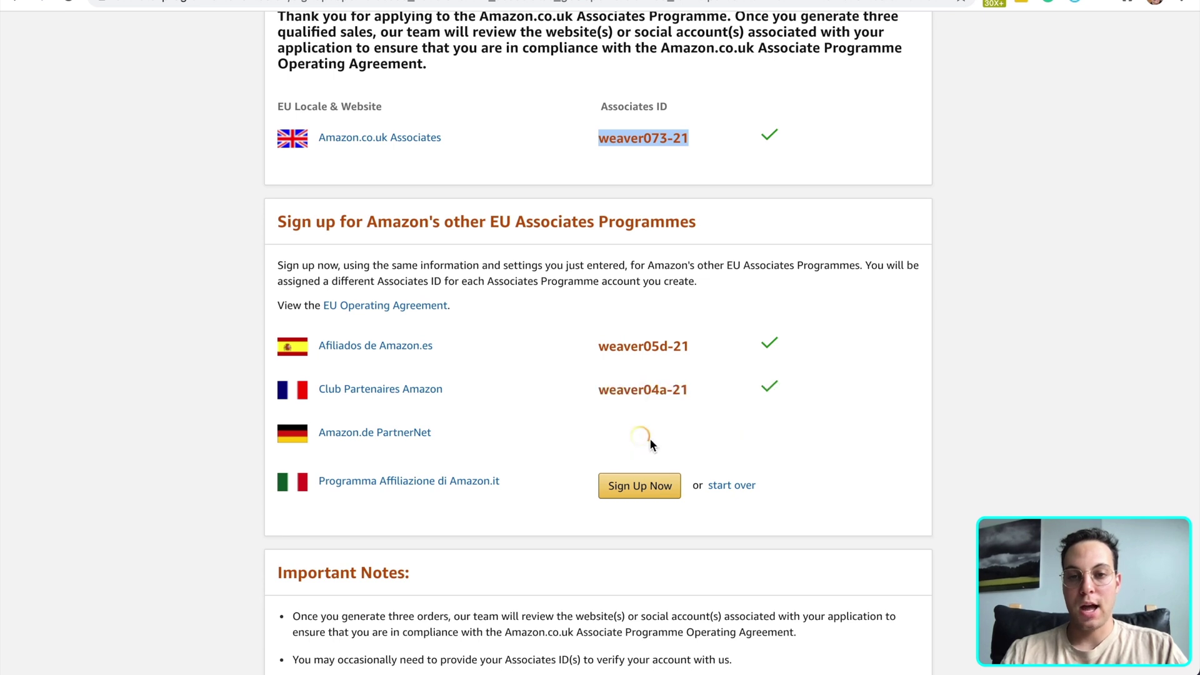
{"action": "left_click", "coordinate": [659, 491]}
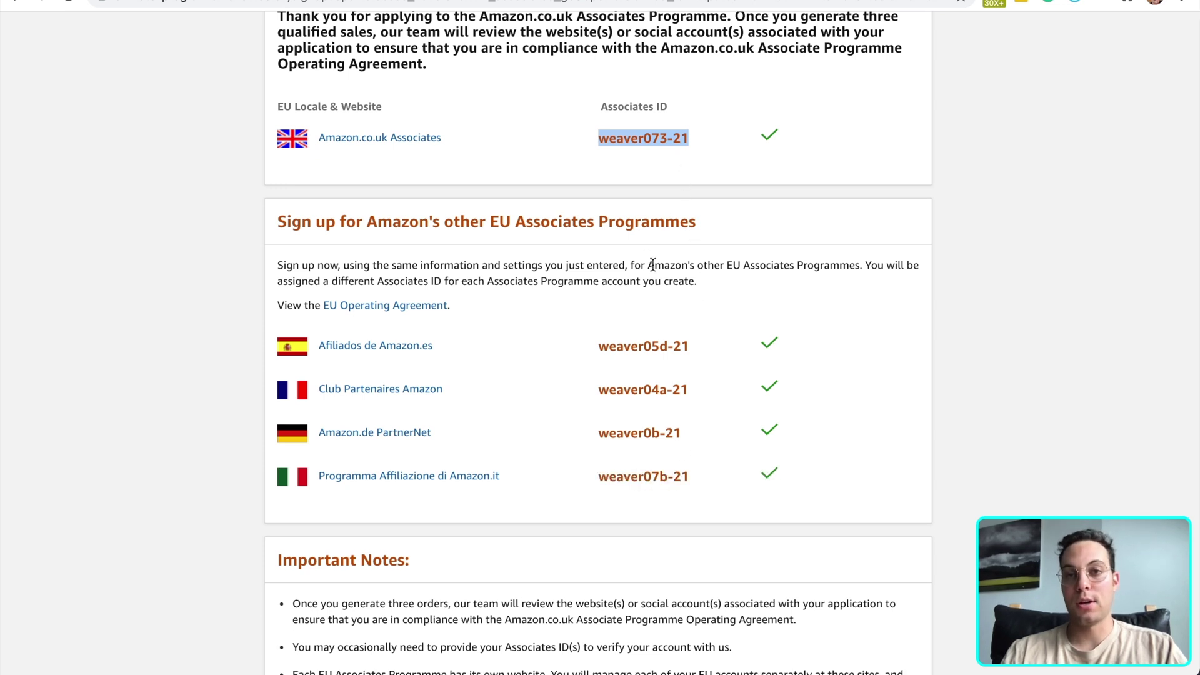
Deselect the UK Associates ID on the confirmation page
{"action": "scroll", "coordinate": [755, 354], "scroll_direction": "up", "scroll_amount": 2}
{"action": "left_click", "coordinate": [756, 354]}
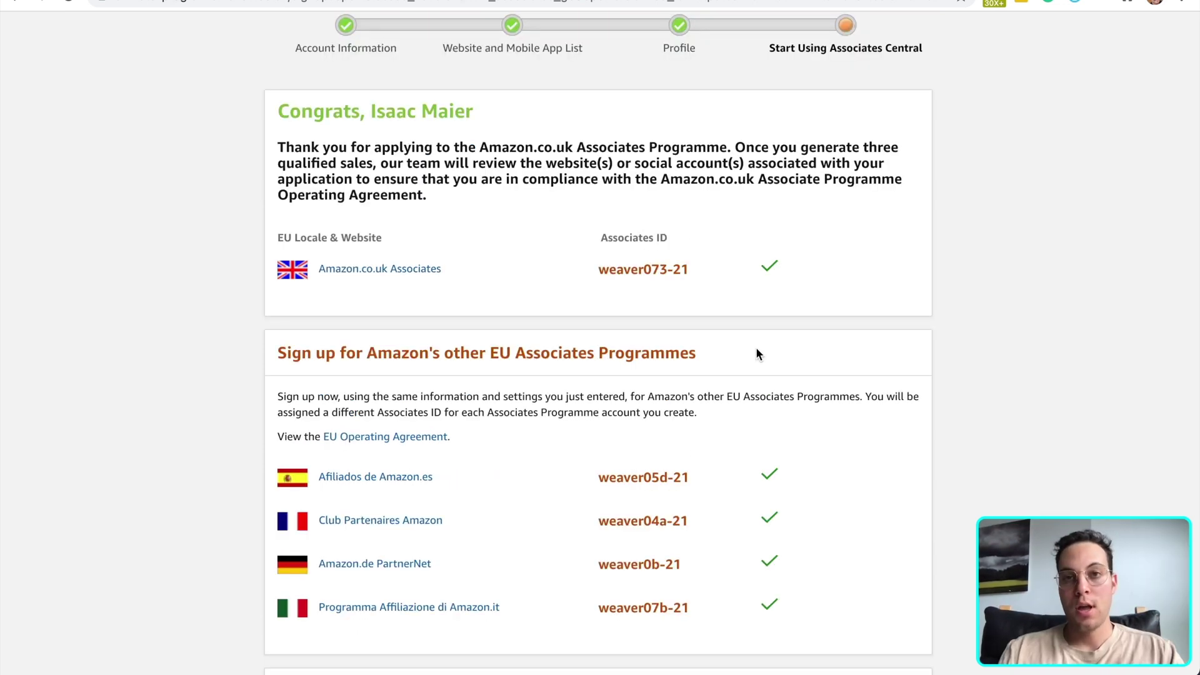
{"action": "scroll", "coordinate": [758, 340], "scroll_direction": "down", "scroll_amount": 2}
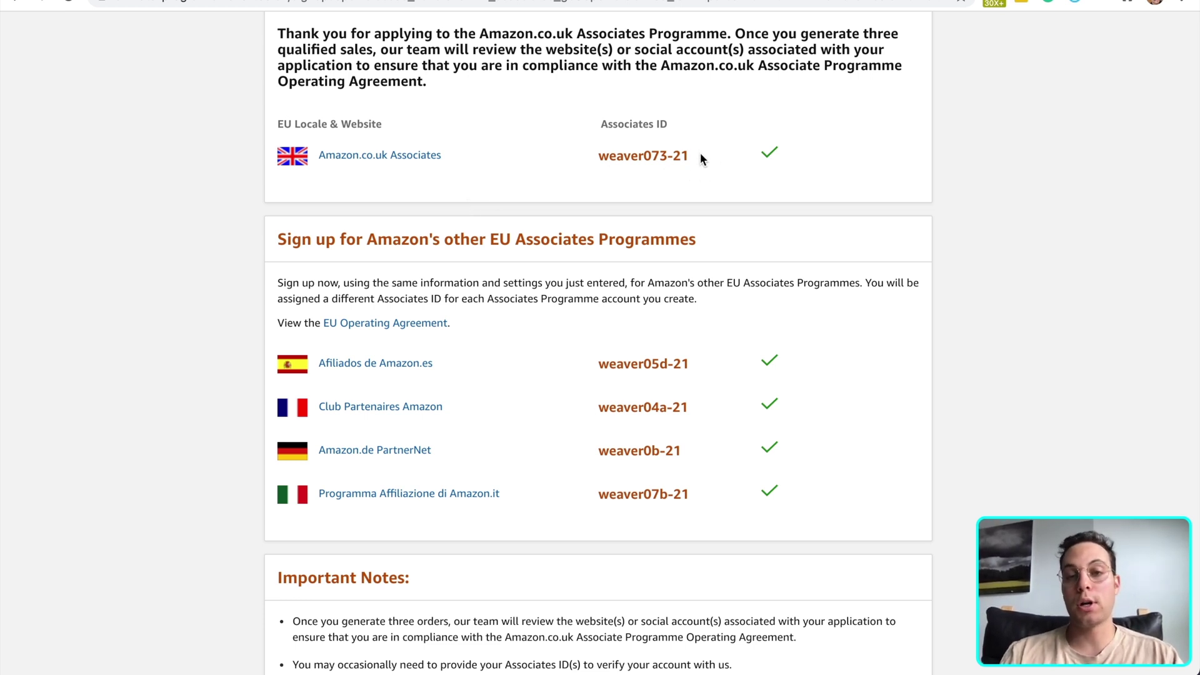
Select the full UK Associates ID on the Amazon Associates page
{"action": "left_click_drag", "start_coordinate": [700, 152], "coordinate": [599, 156]}
{"action": "key", "text": "super+c"}
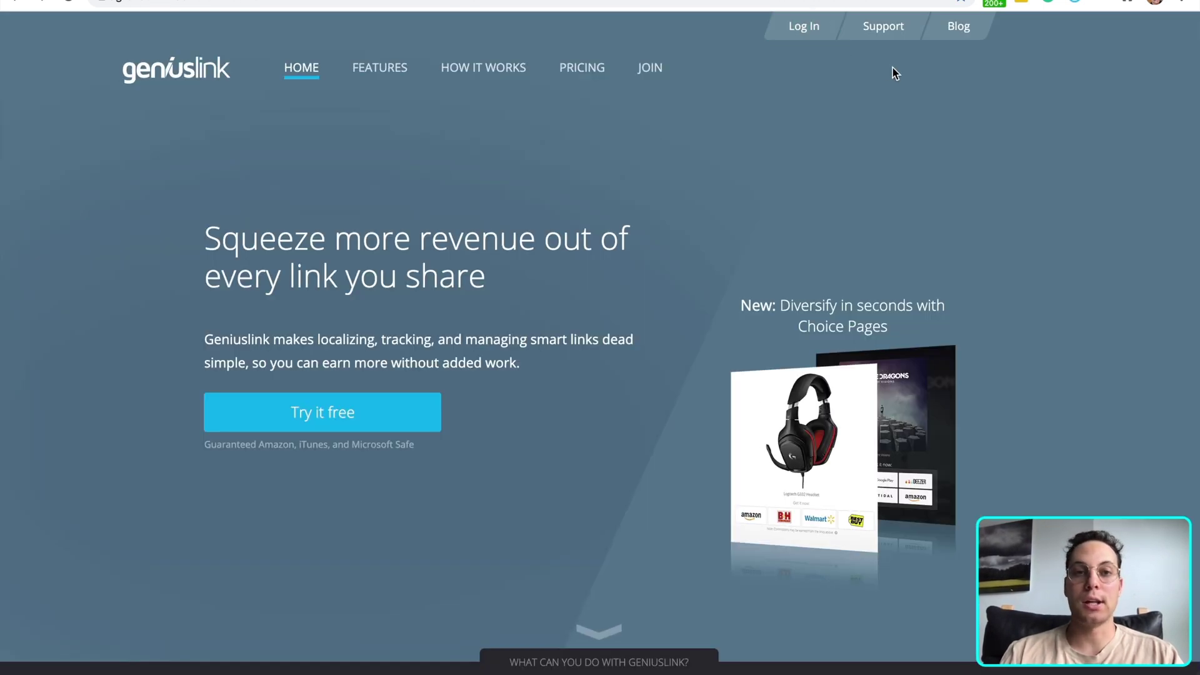
Log in to the Geniuslink dashboard and go to Affiliation Settings
{"action": "left_click", "coordinate": [818, 36]}
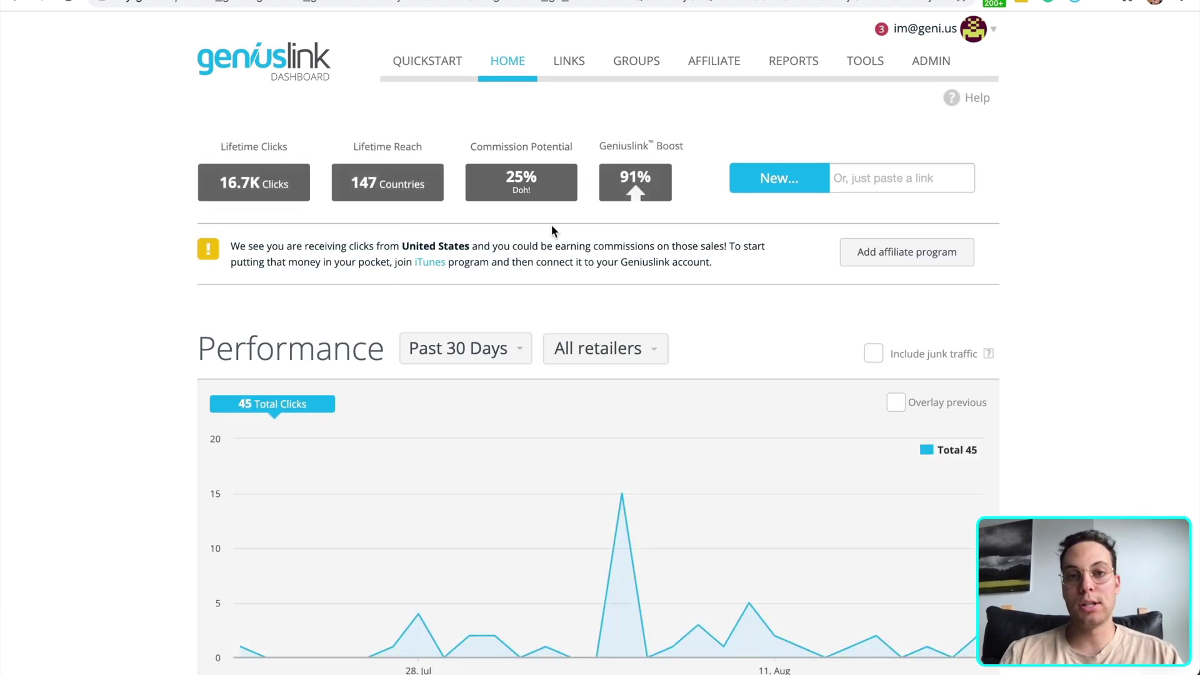
{"action": "left_click", "coordinate": [720, 65]}
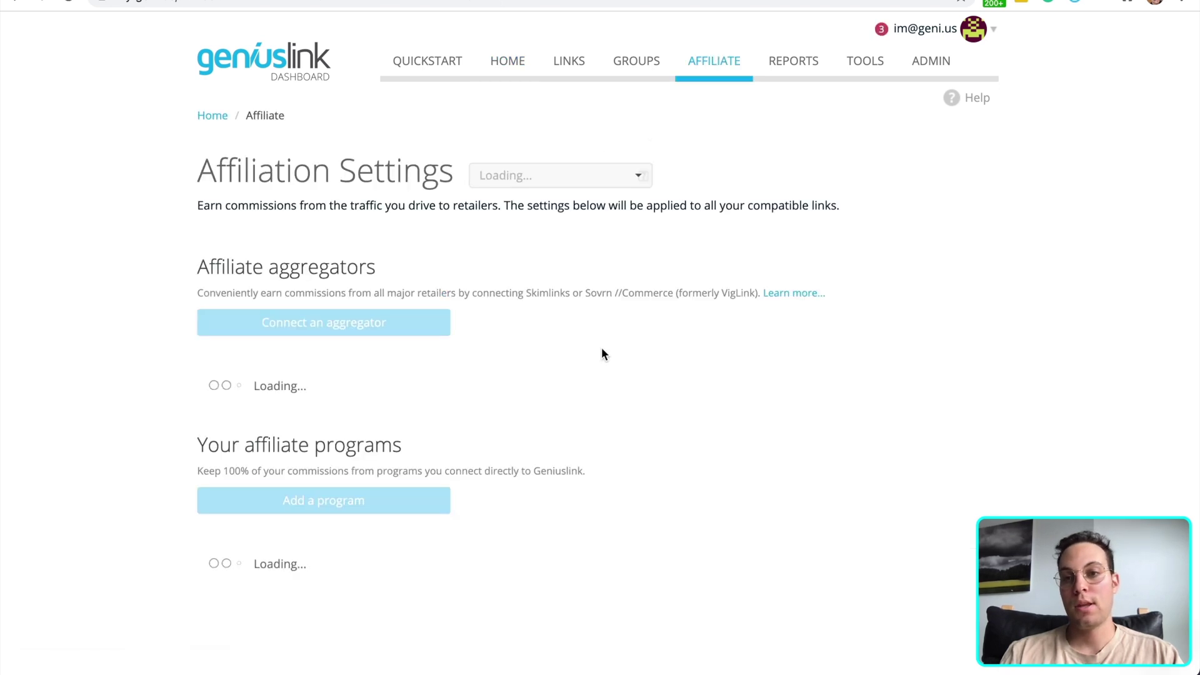
{"action": "scroll", "coordinate": [602, 349], "scroll_direction": "down", "scroll_amount": 3}
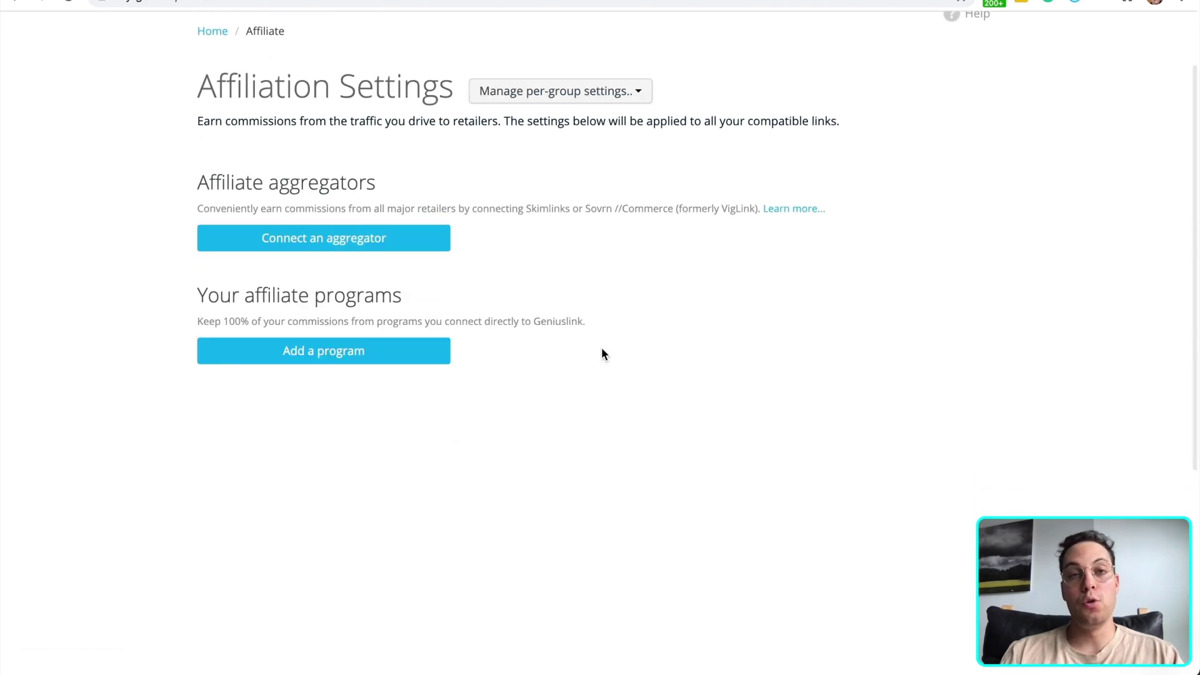
Start connecting a new affiliate program and choose Amazon UK
{"action": "left_click", "coordinate": [401, 351]}
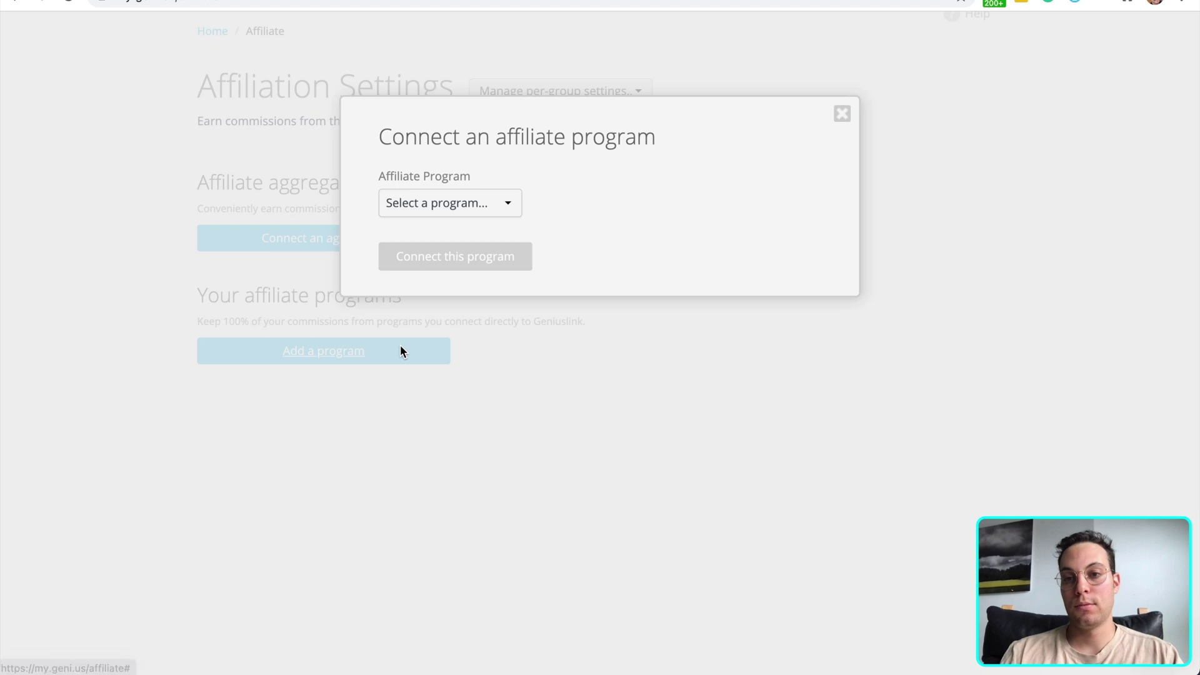
{"action": "left_click", "coordinate": [482, 208]}
{"action": "scroll", "coordinate": [488, 357], "scroll_direction": "down", "scroll_amount": 5}
{"action": "scroll", "coordinate": [489, 362], "scroll_direction": "down", "scroll_amount": 20}
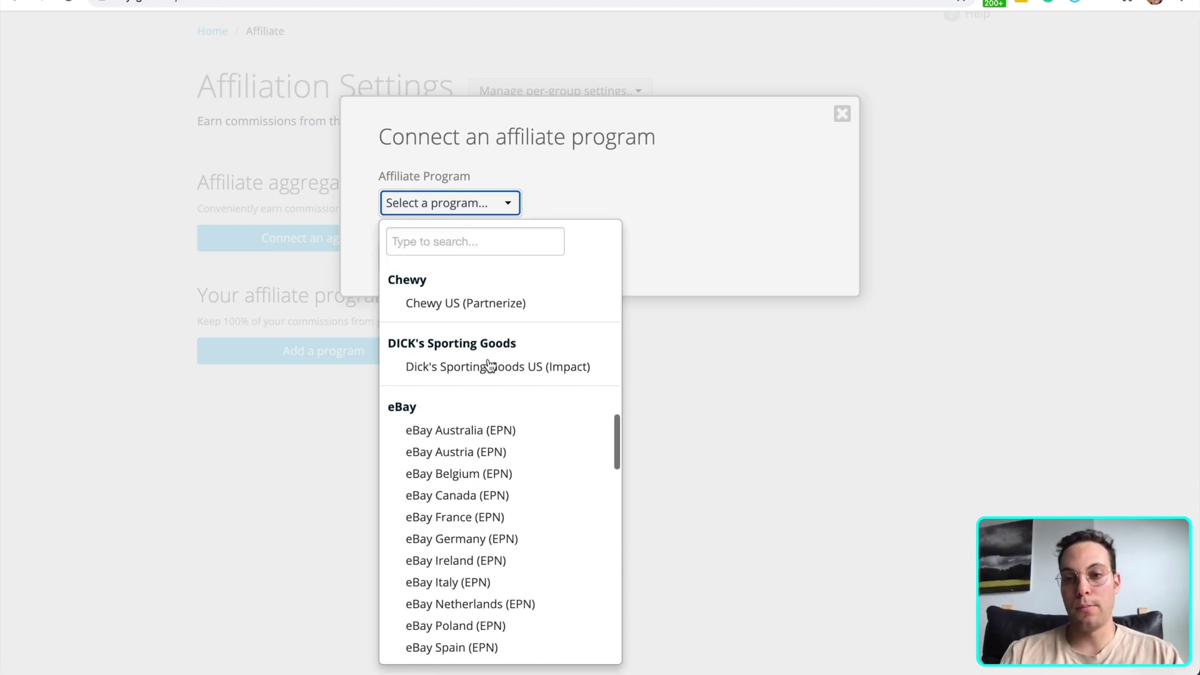
{"action": "scroll", "coordinate": [489, 349], "scroll_direction": "up", "scroll_amount": 4}
{"action": "scroll", "coordinate": [488, 348], "scroll_direction": "up", "scroll_amount": 15}
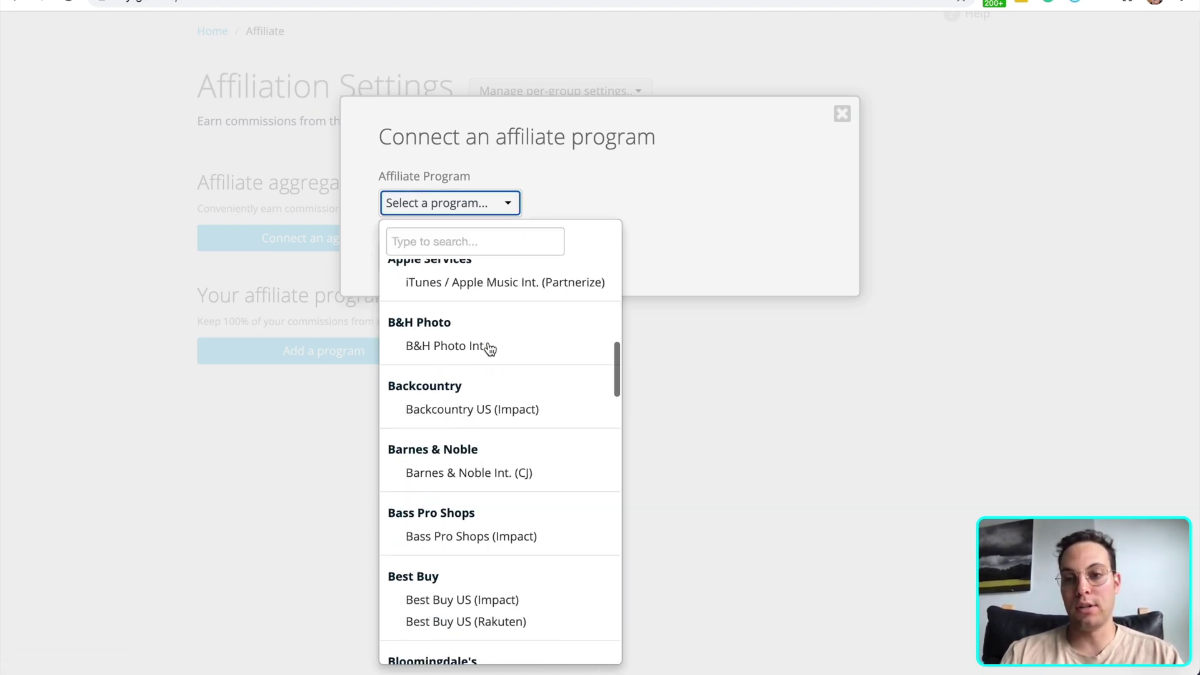
{"action": "scroll", "coordinate": [490, 349], "scroll_direction": "down", "scroll_amount": 1}
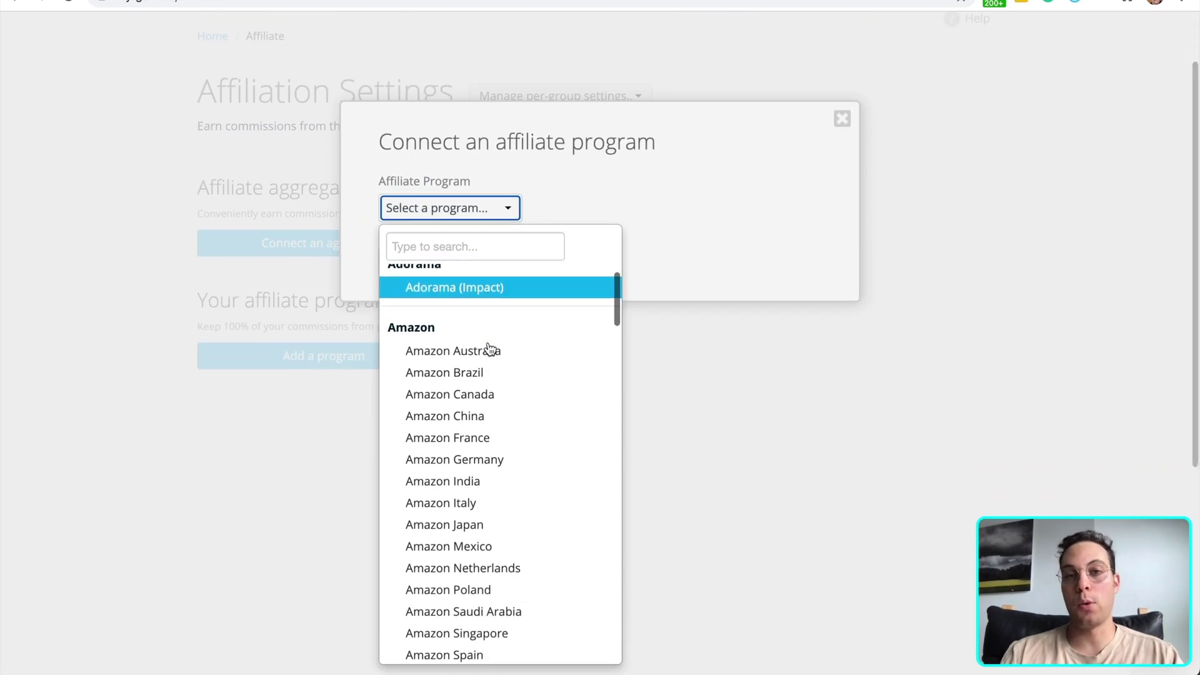
{"action": "scroll", "coordinate": [489, 349], "scroll_direction": "down", "scroll_amount": 1}
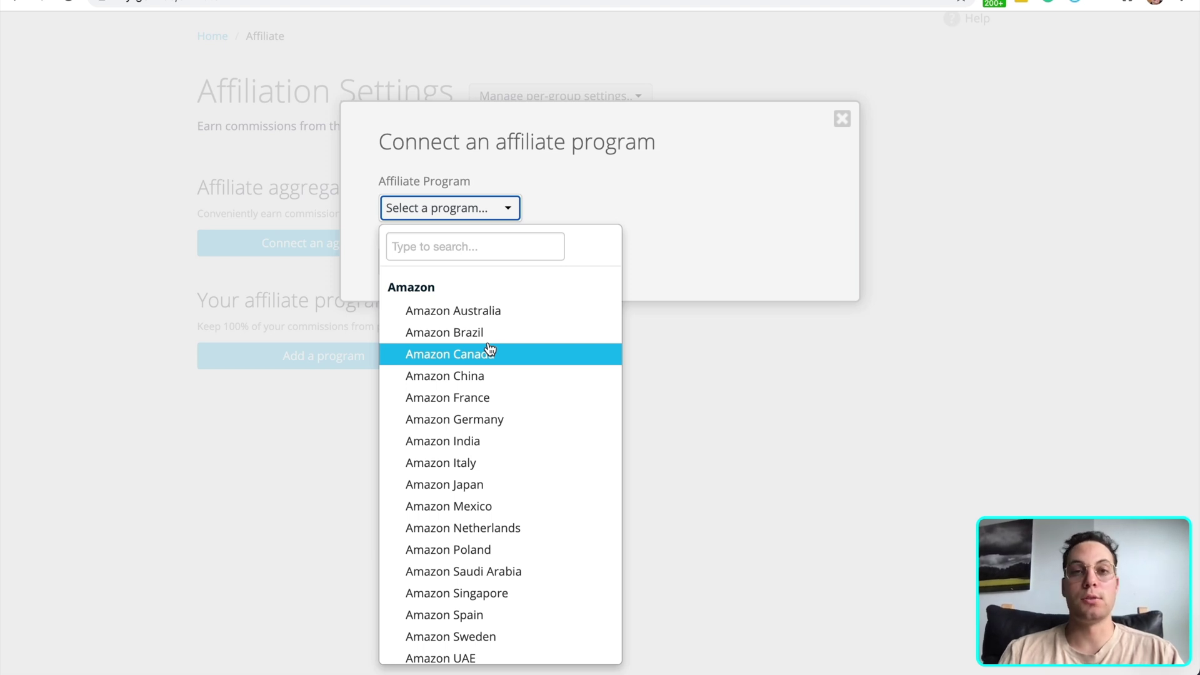
{"action": "scroll", "coordinate": [482, 366], "scroll_direction": "down", "scroll_amount": 3}
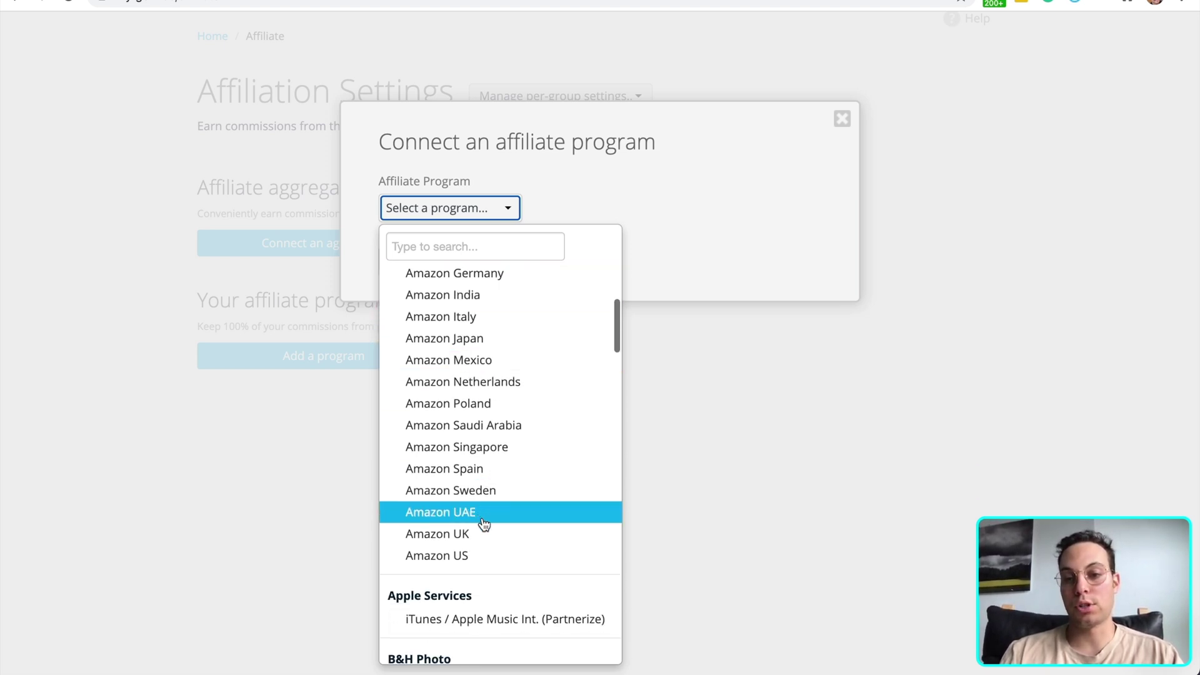
{"action": "left_click", "coordinate": [486, 535]}
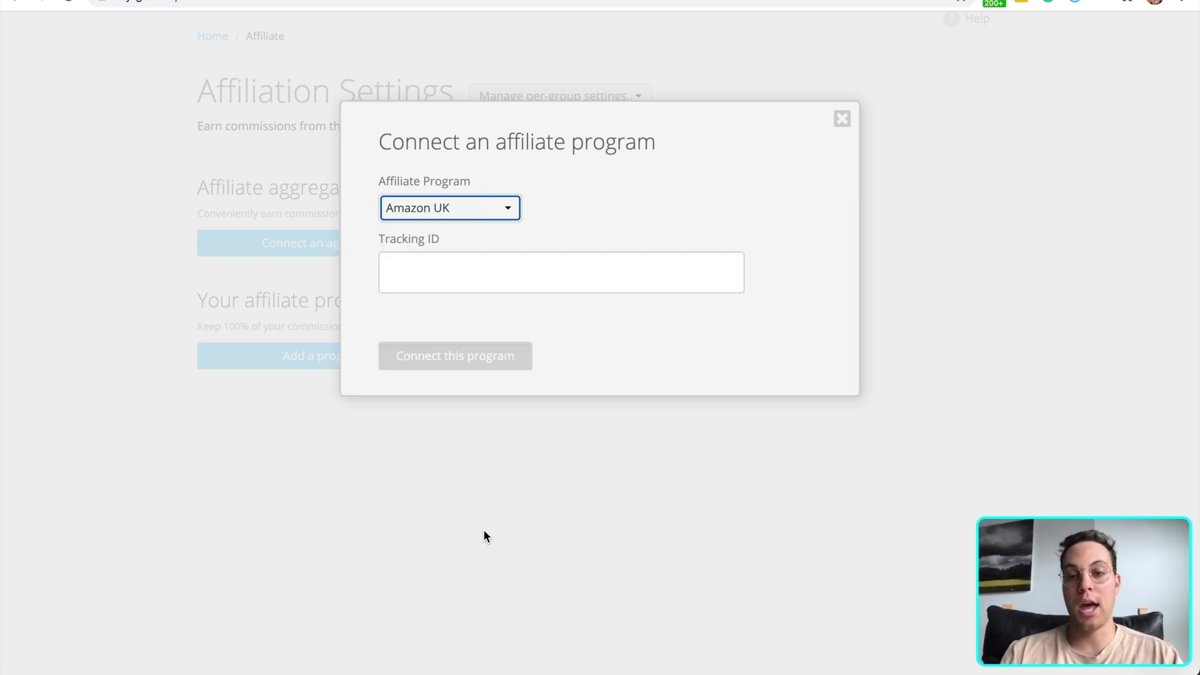
Paste the UK tracking ID and connect Amazon UK
{"action": "left_click", "coordinate": [555, 258]}
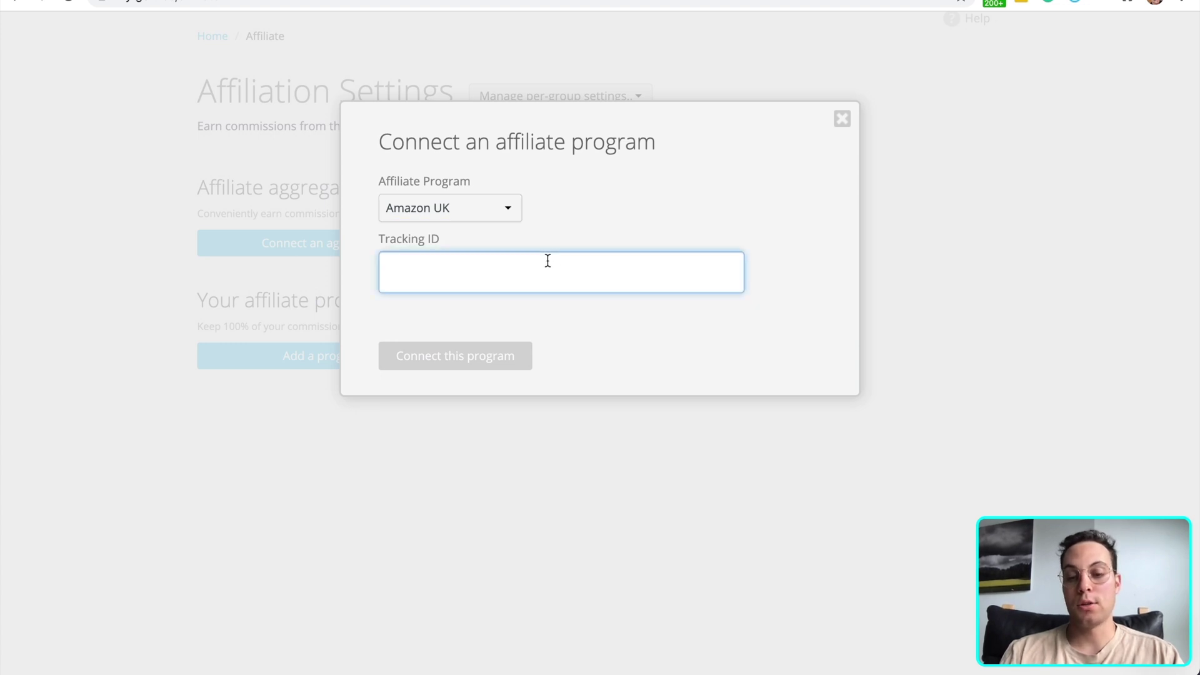
{"action": "key", "text": "super+v"}
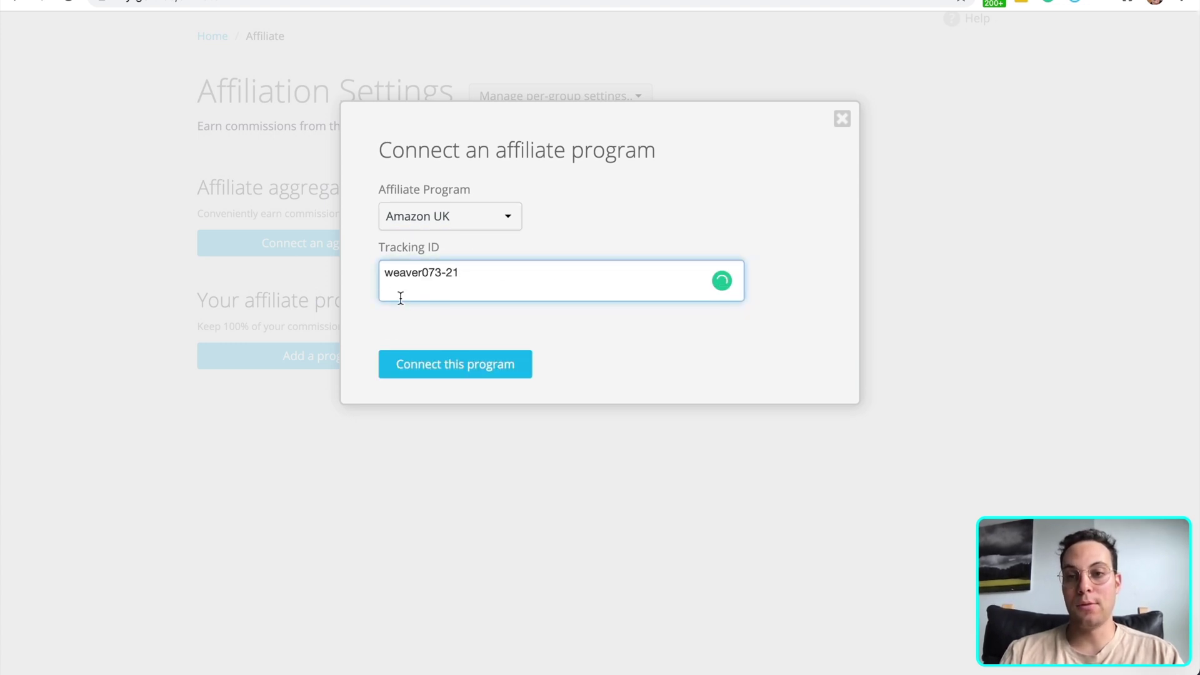
{"action": "left_click", "coordinate": [495, 367]}
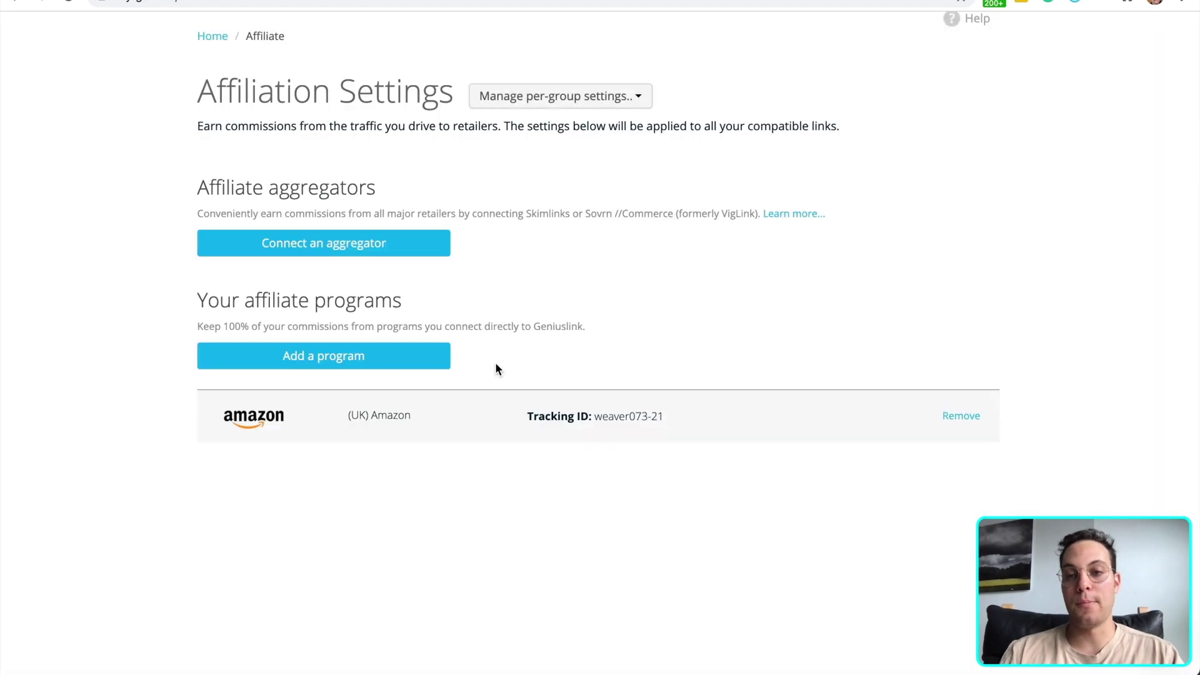
{"action": "left_click_drag", "start_coordinate": [243, 410], "coordinate": [589, 416]}
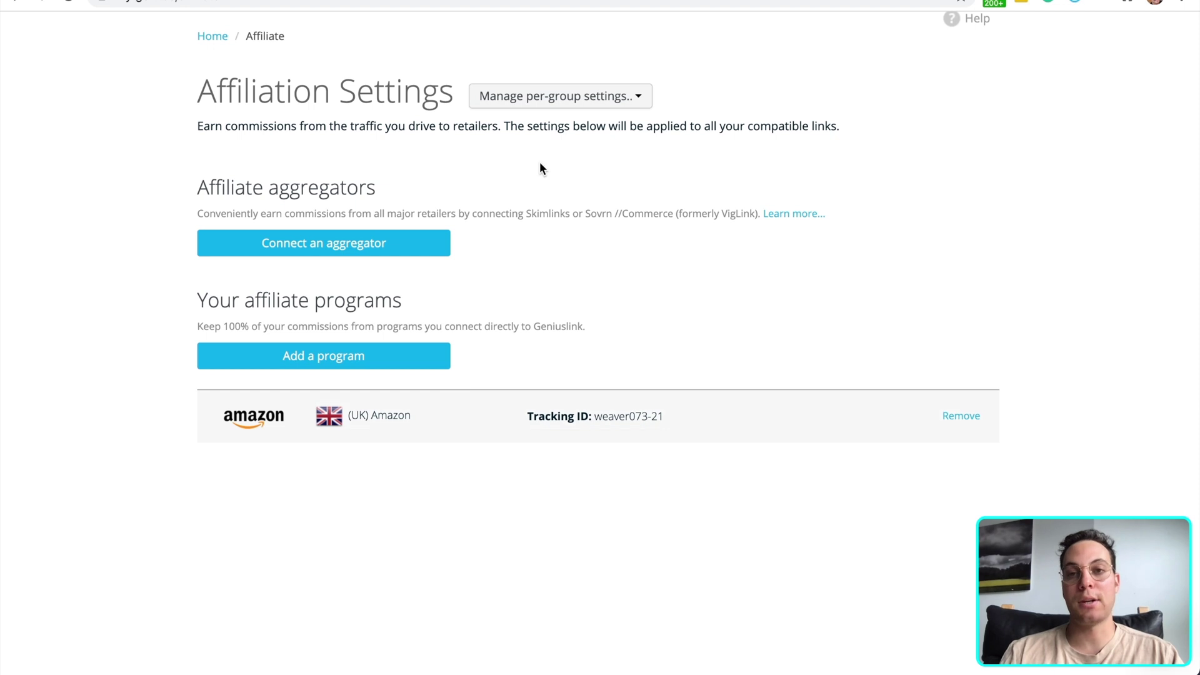
Connect Amazon Spain with its Associates ID, with the leading space removed
{"action": "key", "text": "ctrl+Tab"}
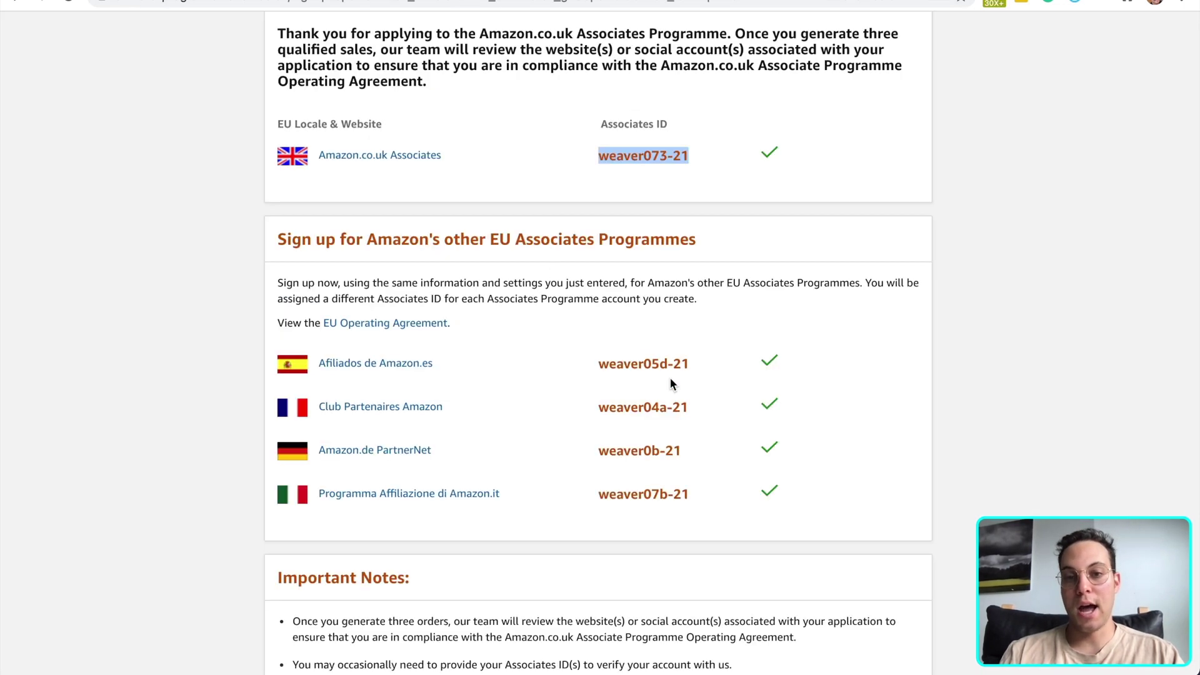
{"action": "left_click_drag", "start_coordinate": [694, 369], "coordinate": [595, 368]}
{"action": "key", "text": "ctrl+c"}
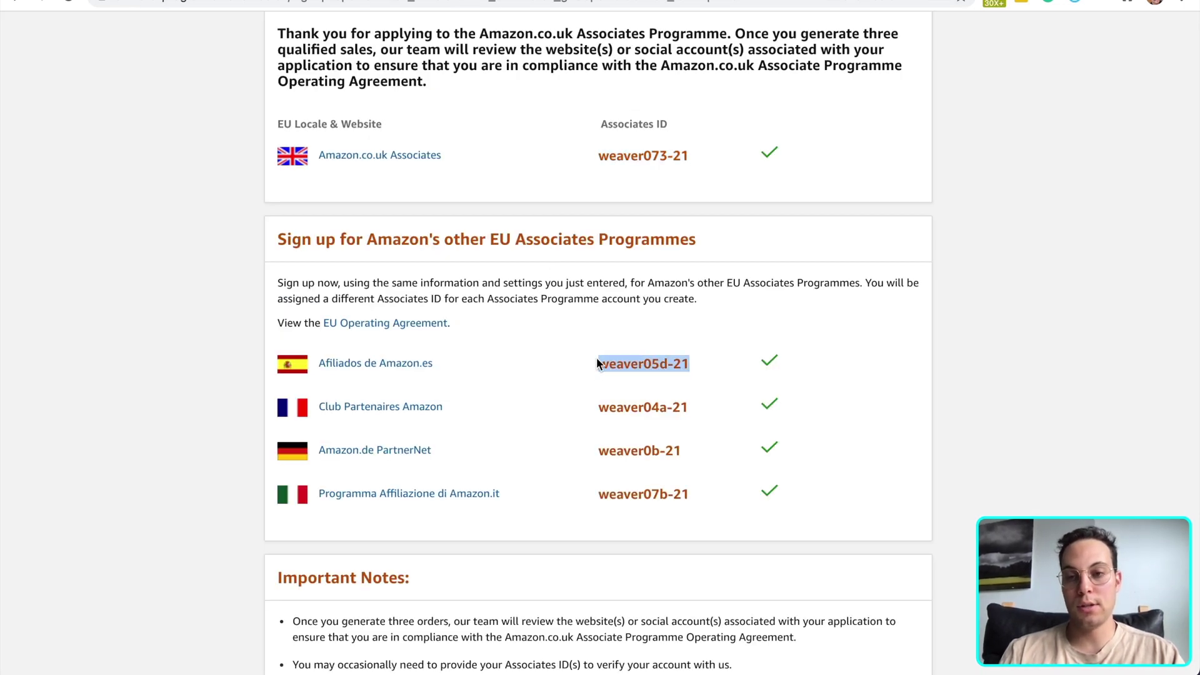
{"action": "key", "text": "ctrl+shift+Tab"}
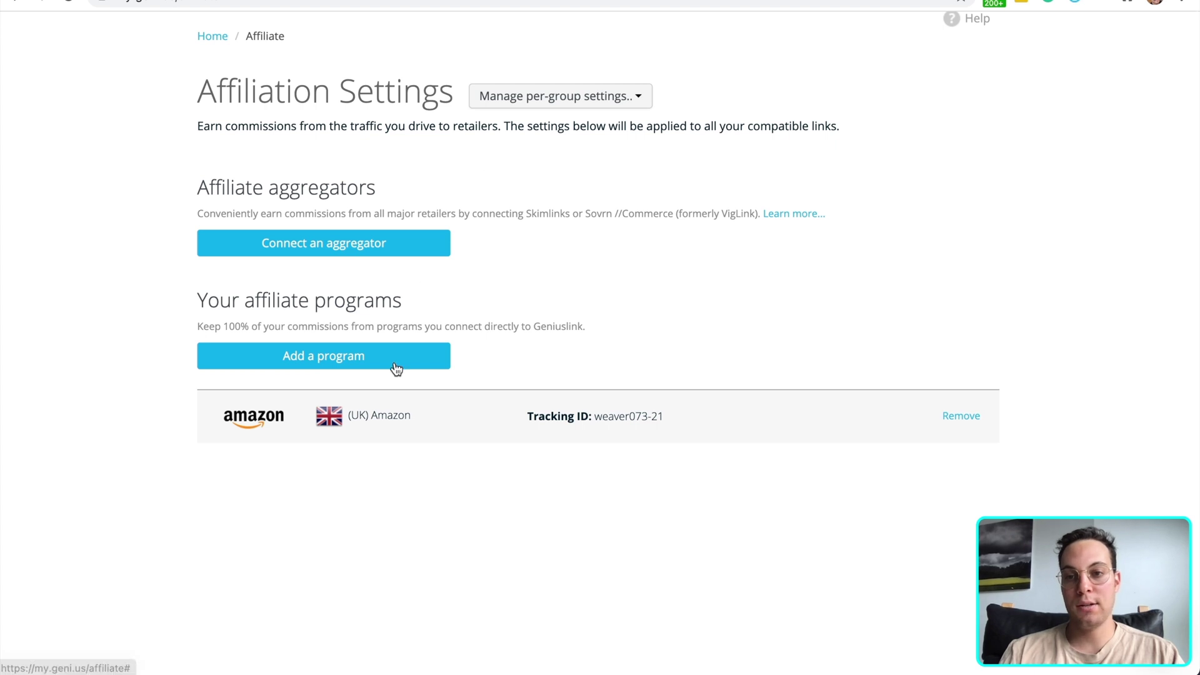
{"action": "left_click", "coordinate": [397, 363]}
{"action": "left_click", "coordinate": [475, 207]}
{"action": "scroll", "coordinate": [483, 338], "scroll_direction": "down", "scroll_amount": 4}
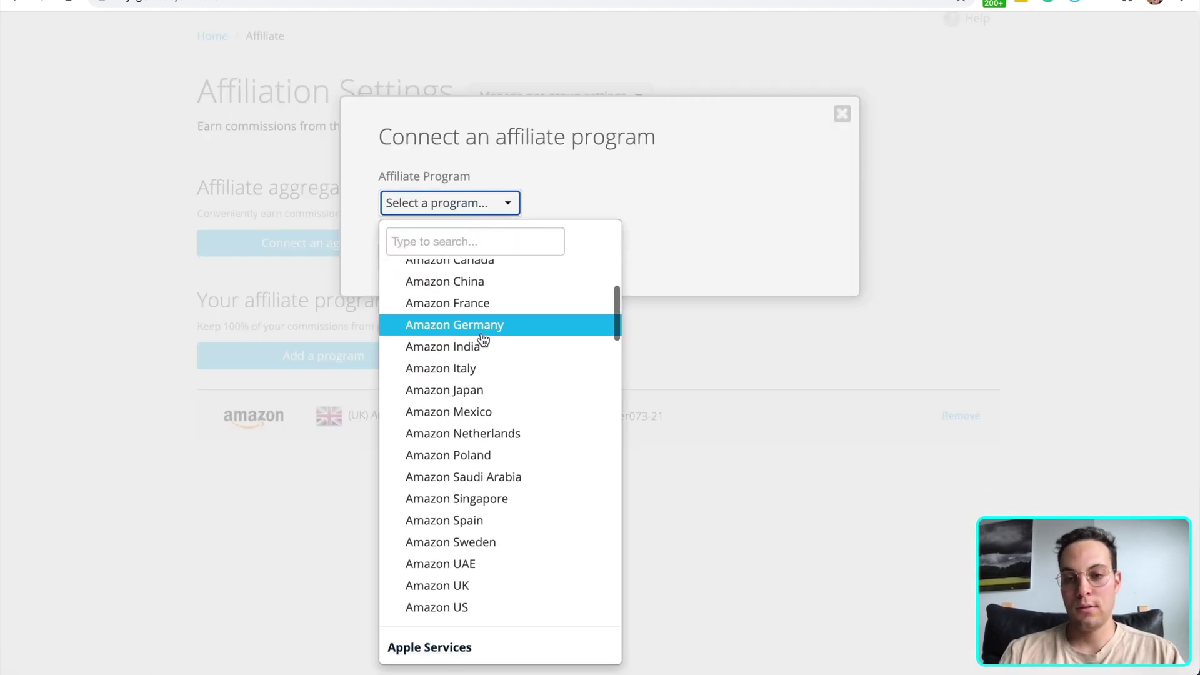
{"action": "left_click", "coordinate": [476, 456]}
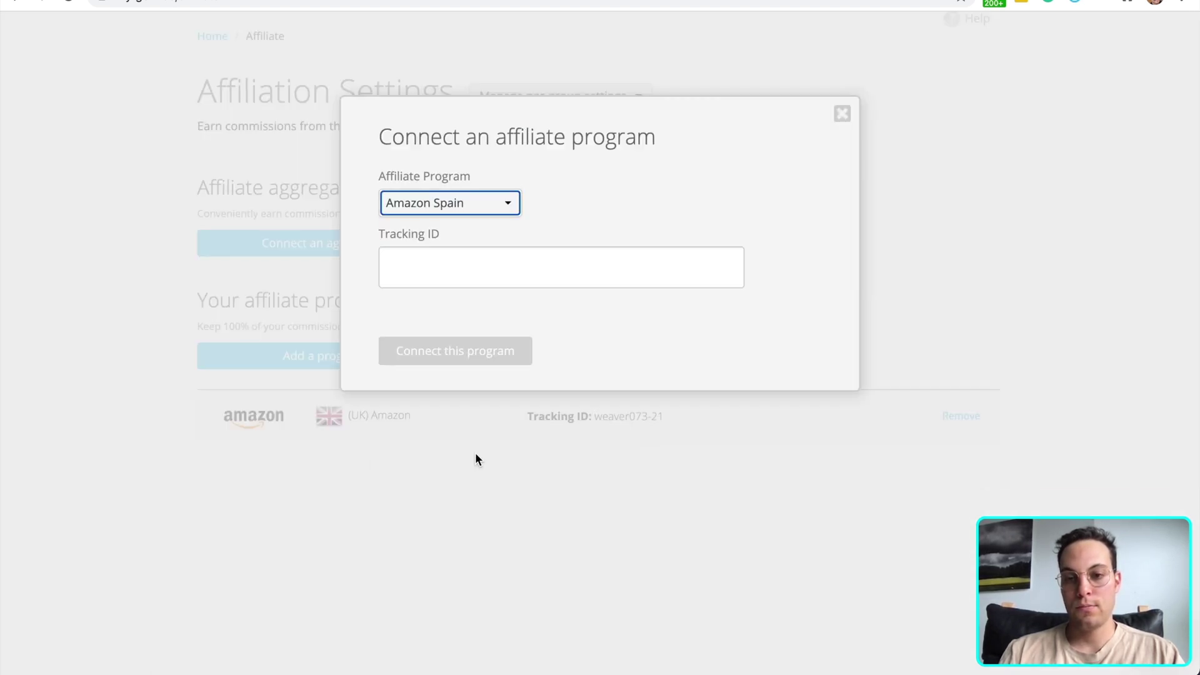
{"action": "left_click", "coordinate": [508, 266]}
{"action": "key", "text": "ctrl+v"}
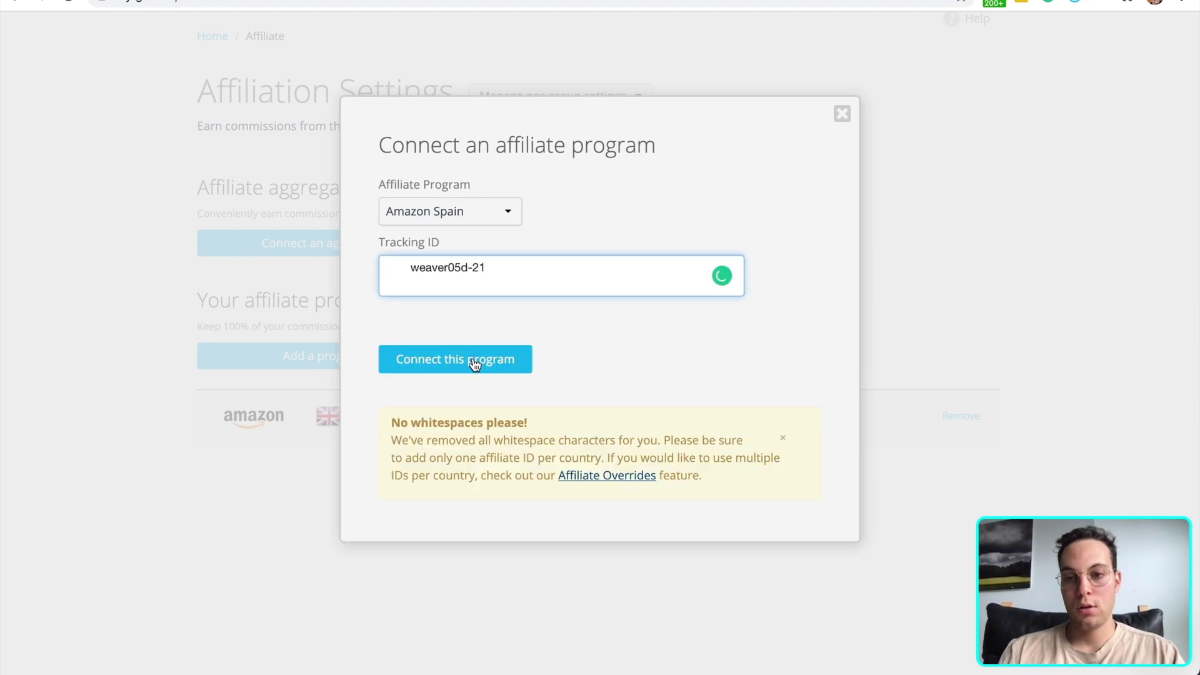
{"action": "left_click", "coordinate": [410, 268]}
{"action": "key", "text": "BackSpace"}
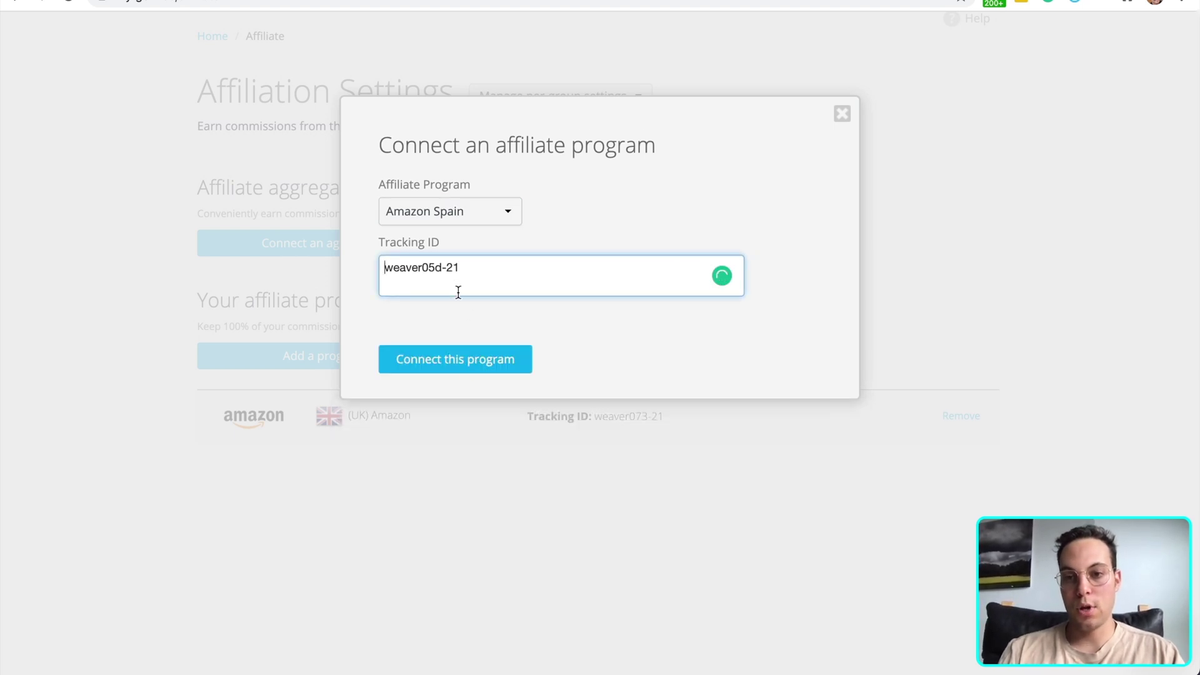
{"action": "left_click", "coordinate": [480, 358]}
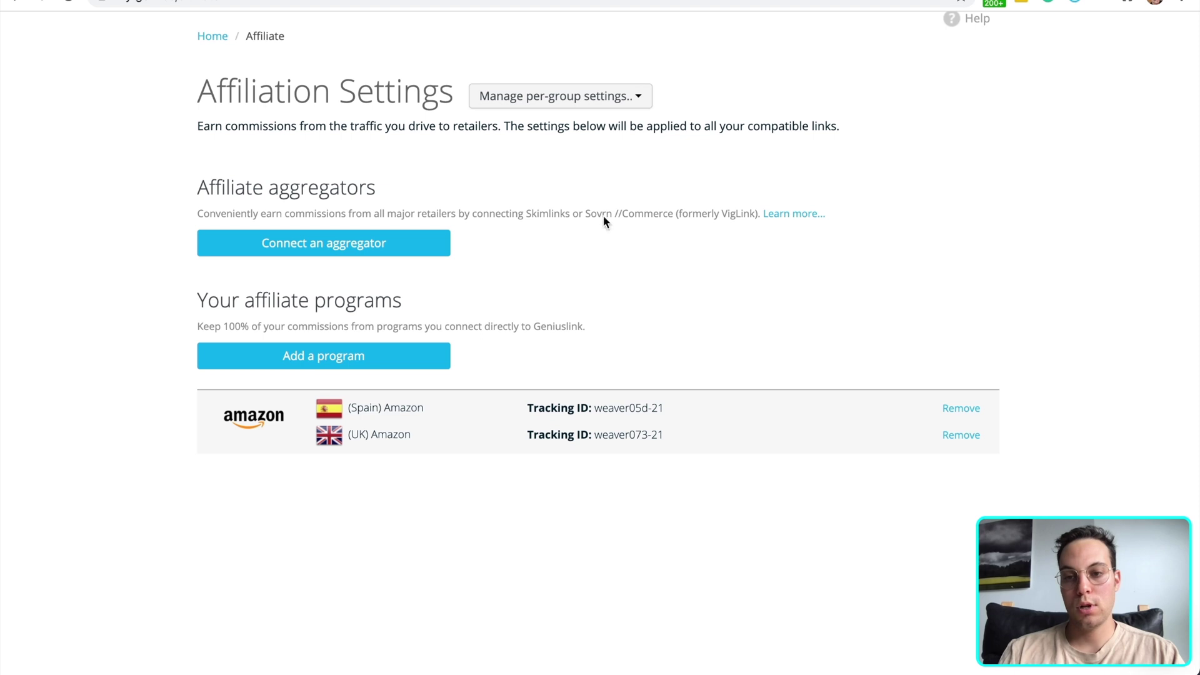
Connect Amazon France with its Associates ID, then select the German ID
{"action": "key", "text": "ctrl+Tab"}
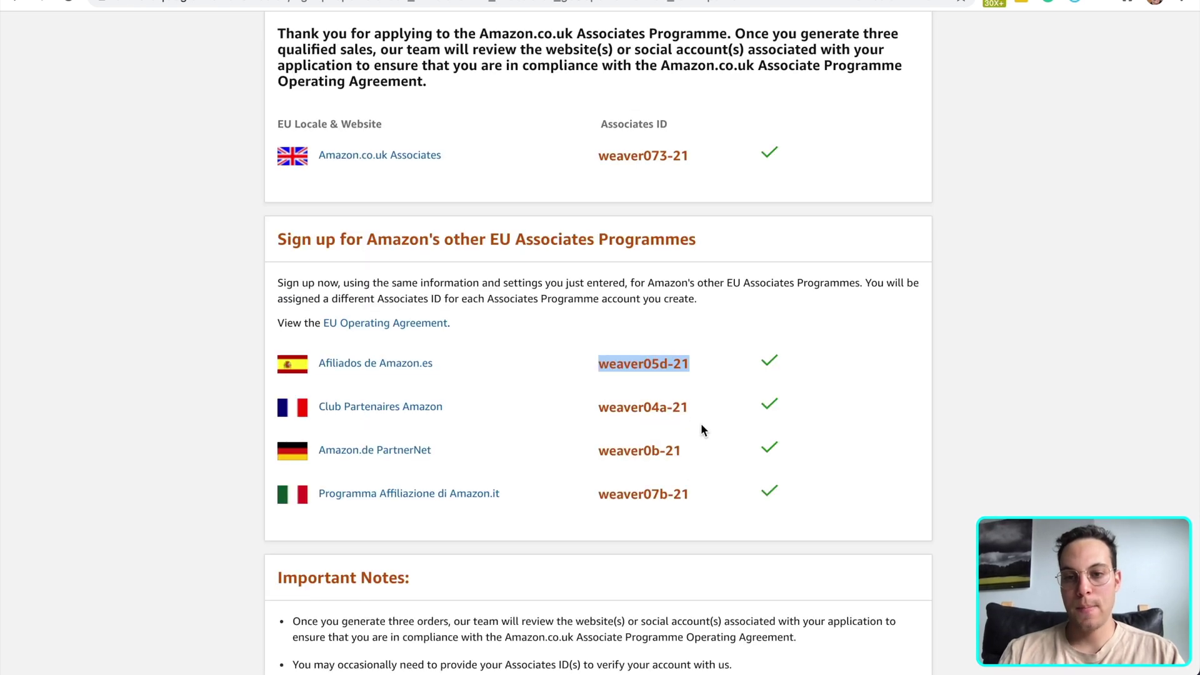
{"action": "left_click_drag", "start_coordinate": [696, 406], "coordinate": [597, 407]}
{"action": "key", "text": "ctrl+c"}
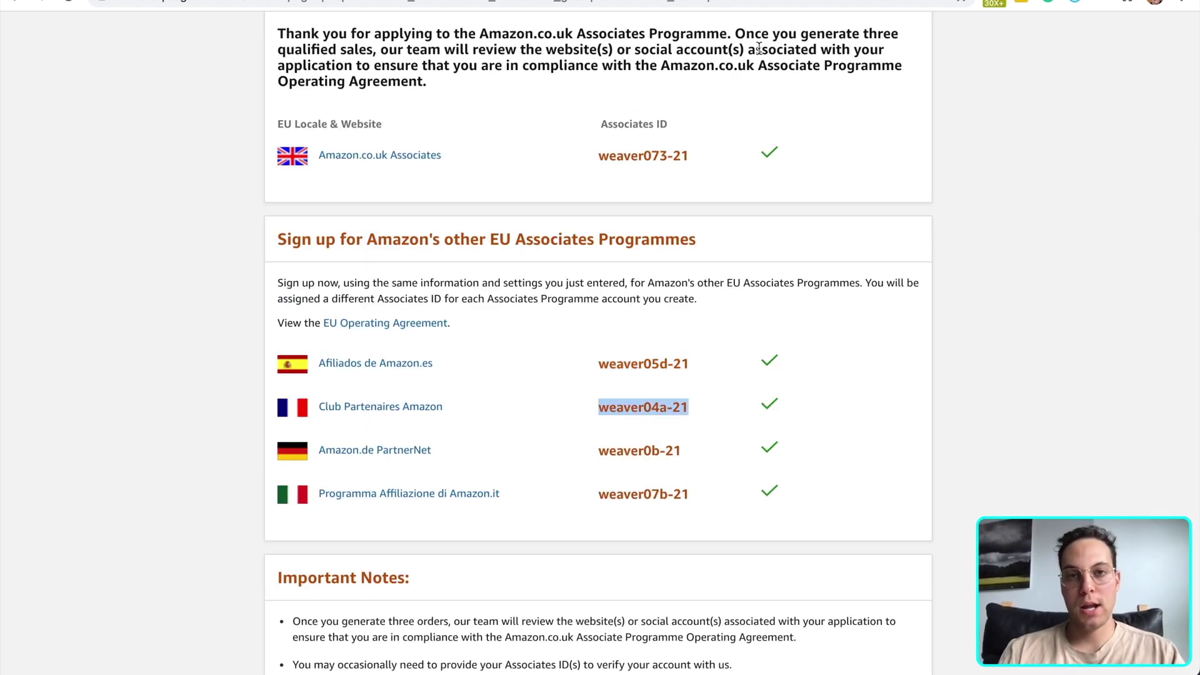
{"action": "key", "text": "ctrl+shift+Tab"}
{"action": "left_click", "coordinate": [402, 350]}
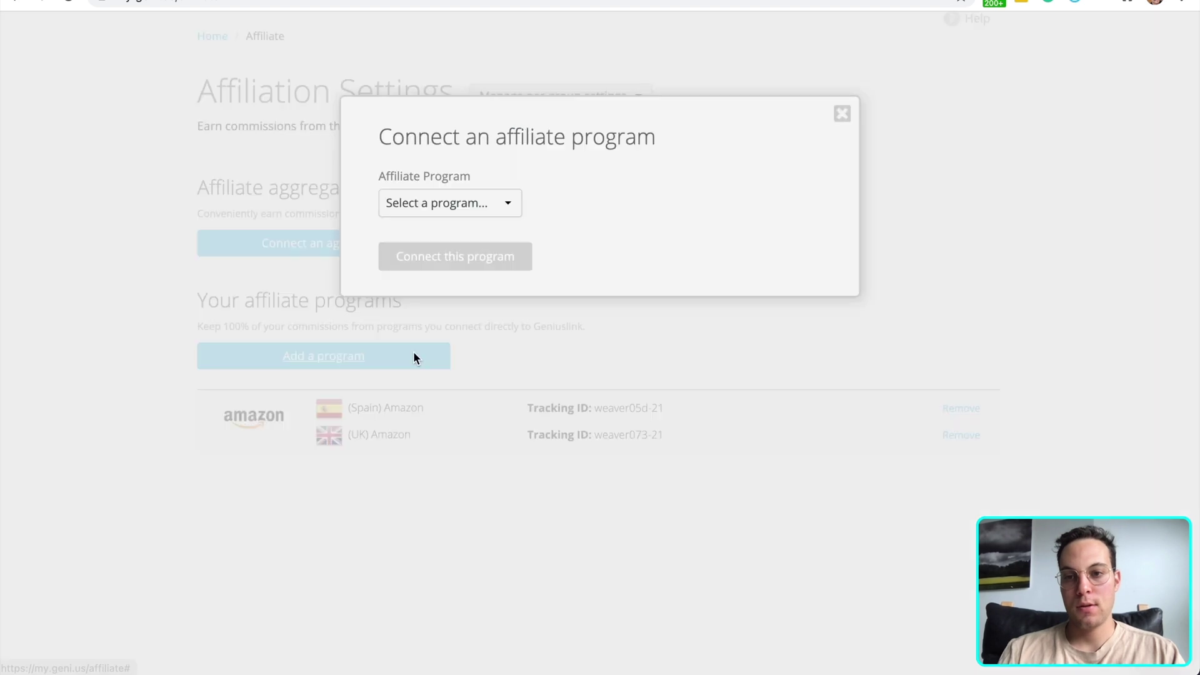
{"action": "left_click", "coordinate": [473, 202]}
{"action": "scroll", "coordinate": [474, 295], "scroll_direction": "down", "scroll_amount": 1}
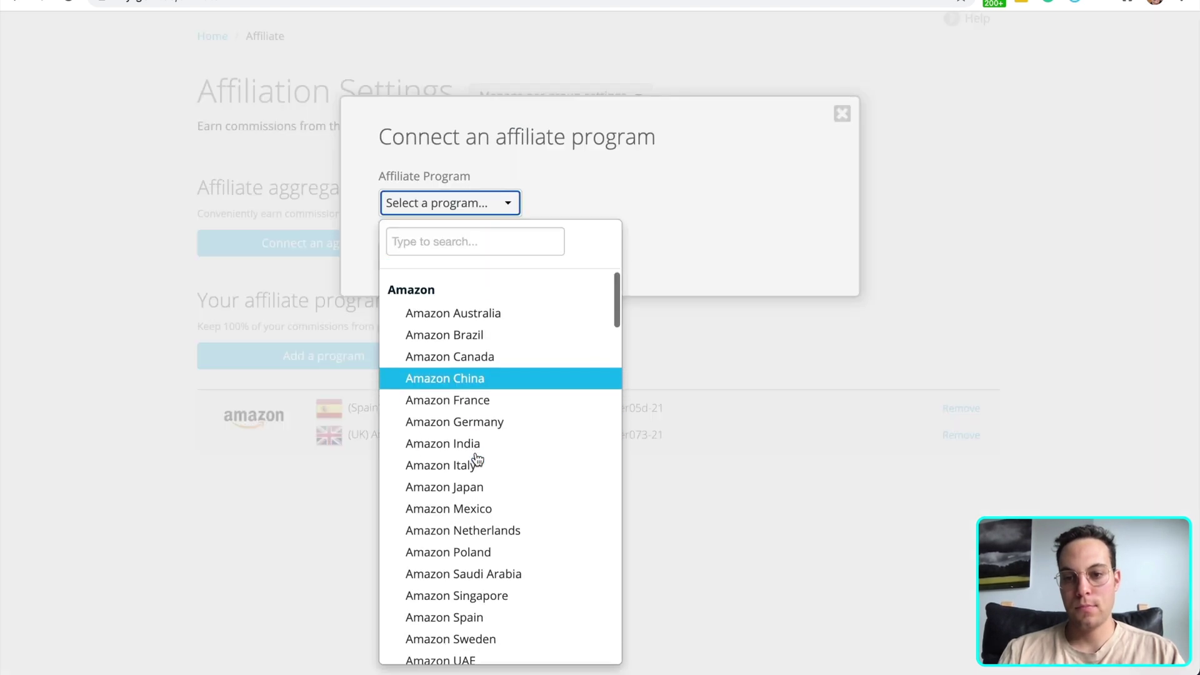
{"action": "left_click", "coordinate": [494, 403]}
{"action": "left_click", "coordinate": [506, 260]}
{"action": "key", "text": "ctrl+v"}
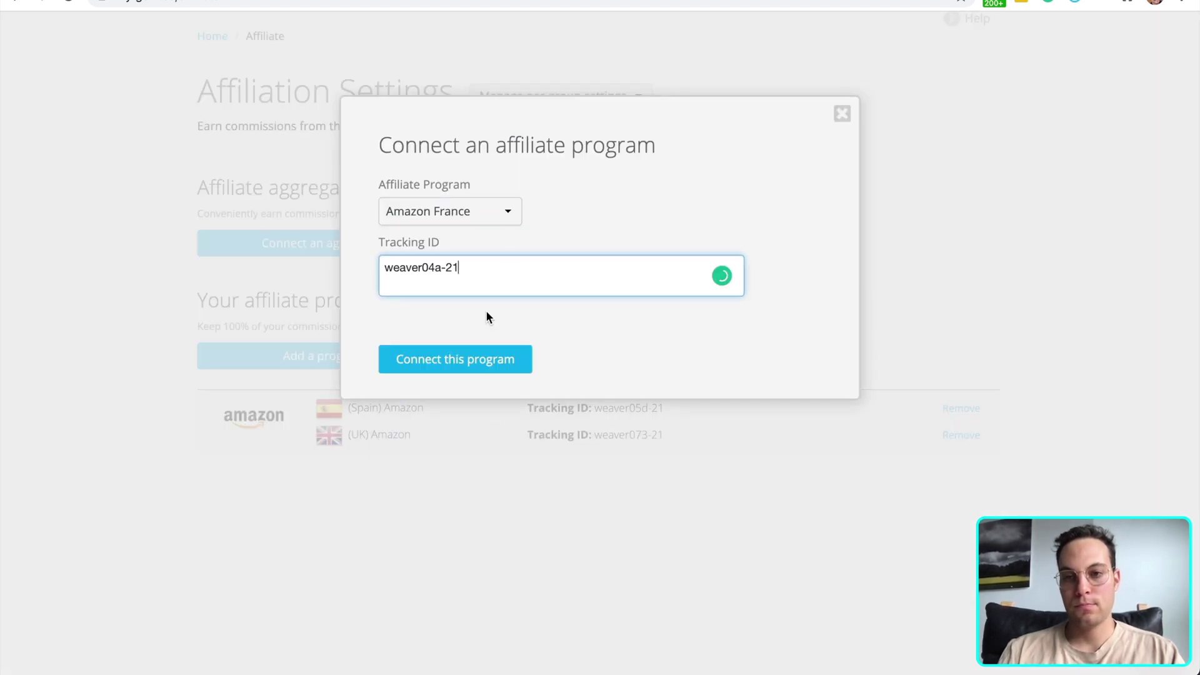
{"action": "left_click", "coordinate": [481, 360]}
{"action": "key", "text": "ctrl+Tab"}
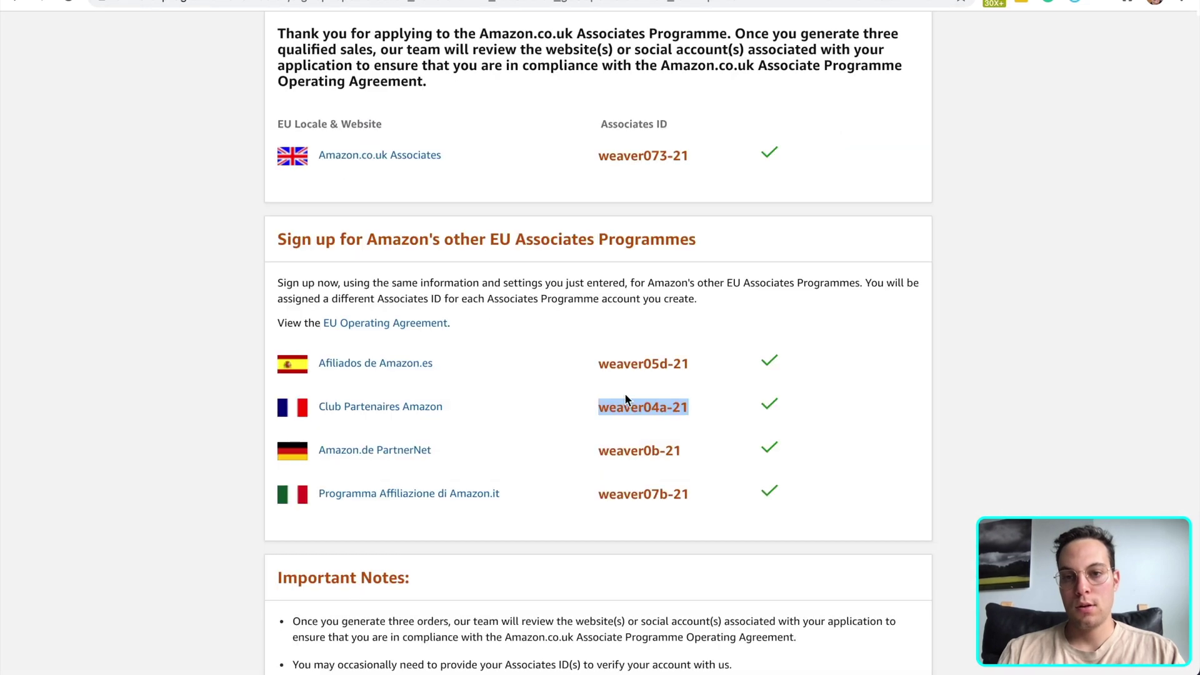
{"action": "left_click_drag", "start_coordinate": [686, 449], "coordinate": [600, 450]}
{"action": "key", "text": "ctrl+c"}
Connect Amazon Germany using the copied German Associates ID
{"action": "key", "text": "ctrl+Tab"}
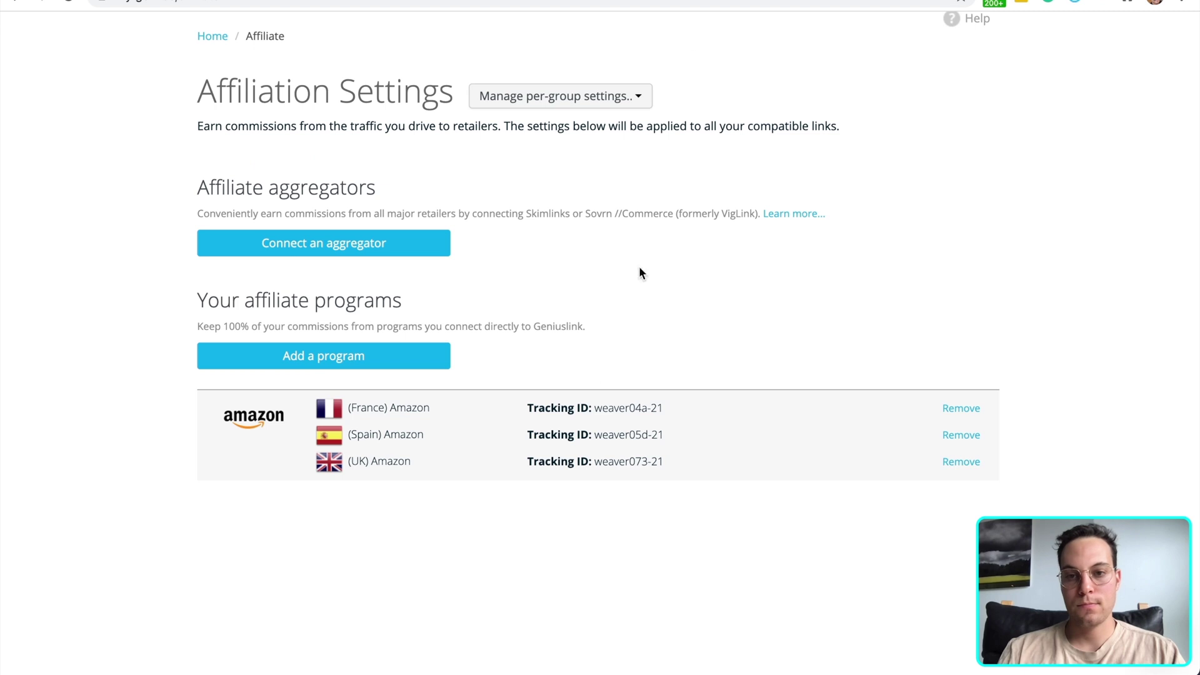
{"action": "left_click", "coordinate": [441, 358]}
{"action": "left_click", "coordinate": [480, 212]}
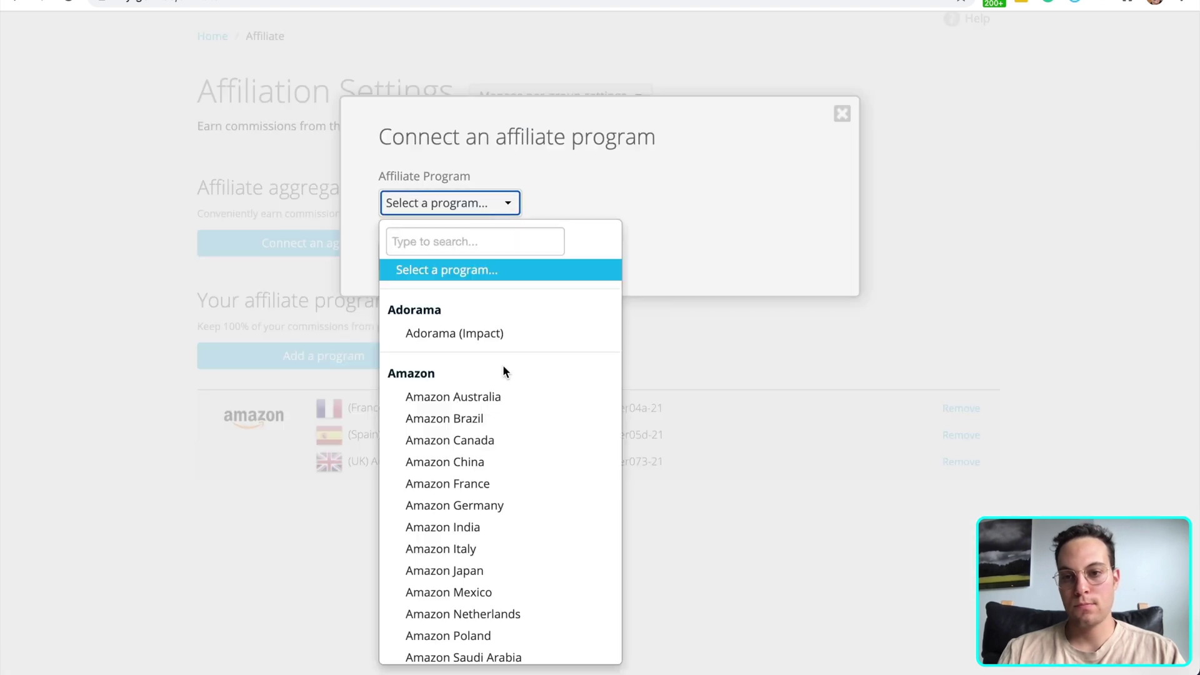
{"action": "scroll", "coordinate": [503, 372], "scroll_direction": "down", "scroll_amount": 2}
{"action": "left_click", "coordinate": [503, 387]}
{"action": "left_click", "coordinate": [522, 258]}
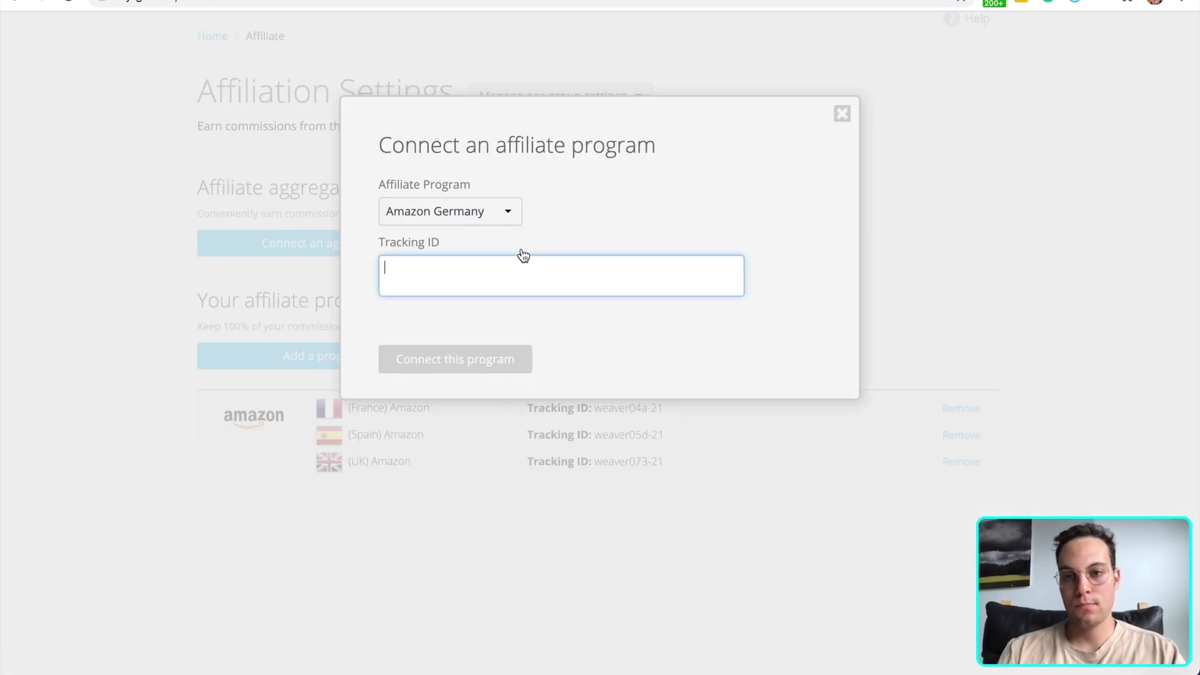
{"action": "key", "text": "ctrl+v"}
{"action": "left_click", "coordinate": [476, 358]}
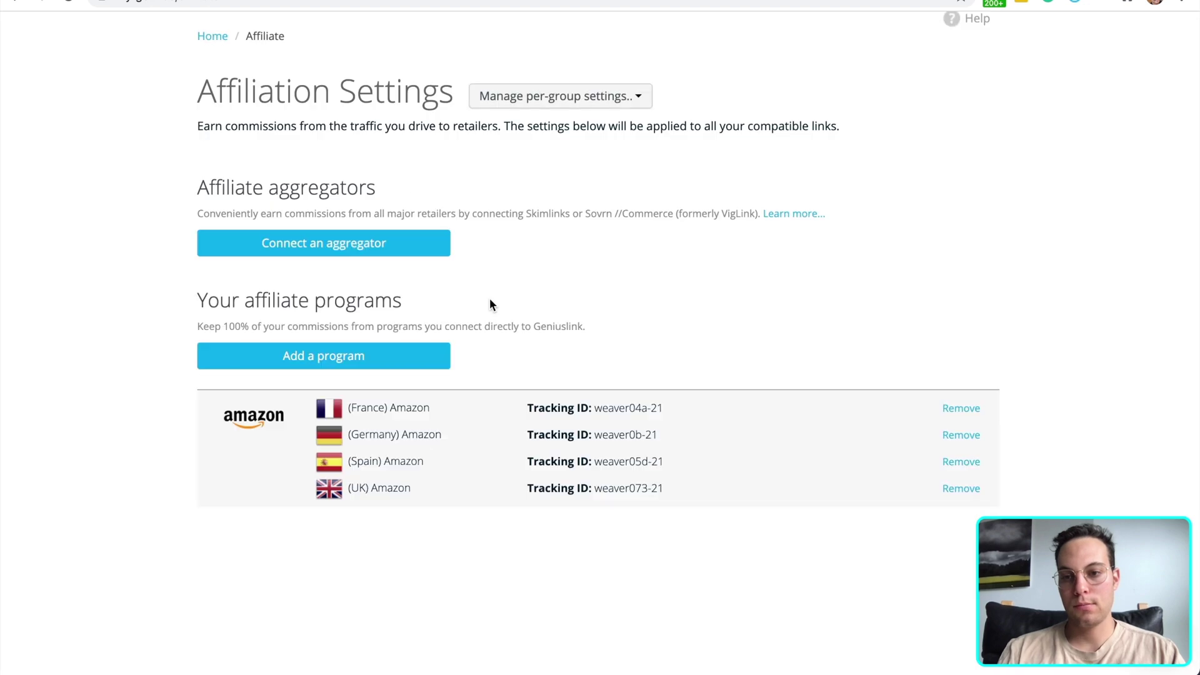
Copy the Italian Associates ID and connect Amazon Italy with it
{"action": "key", "text": "ctrl+Tab"}
{"action": "left_click_drag", "start_coordinate": [701, 496], "coordinate": [597, 494]}
{"action": "key", "text": "ctrl+c"}
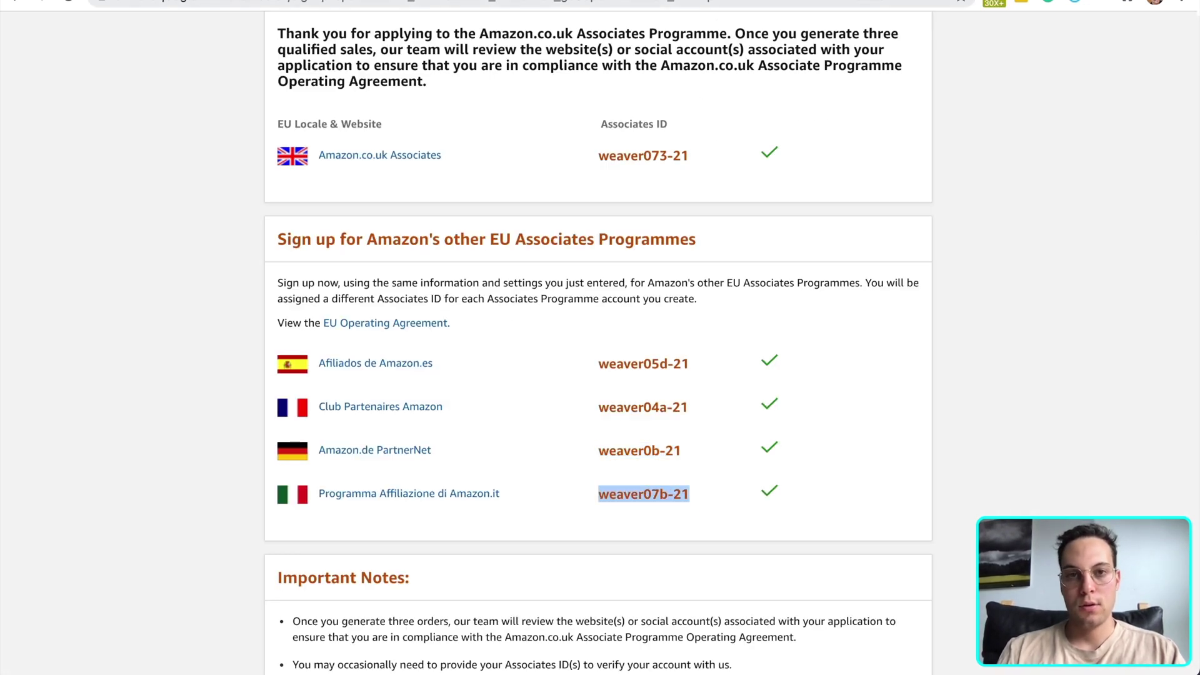
{"action": "key", "text": "ctrl+shift+Tab"}
{"action": "left_click", "coordinate": [423, 363]}
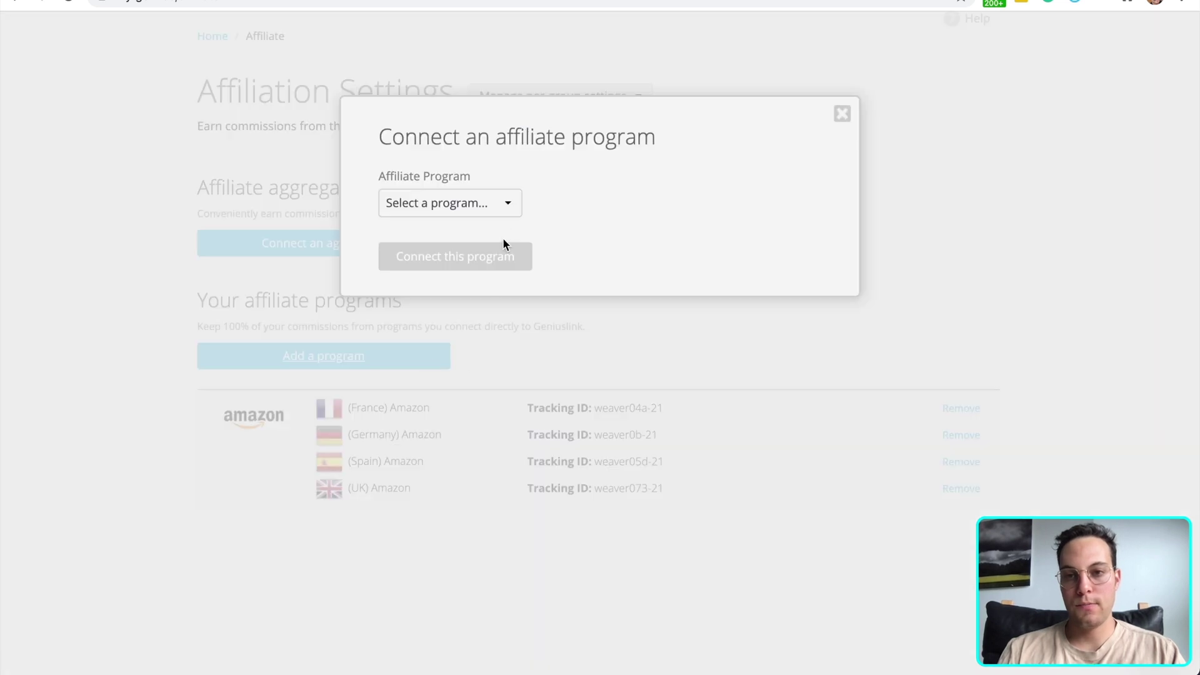
{"action": "left_click", "coordinate": [508, 202]}
{"action": "scroll", "coordinate": [508, 438], "scroll_direction": "down", "scroll_amount": 3}
{"action": "left_click", "coordinate": [500, 451]}
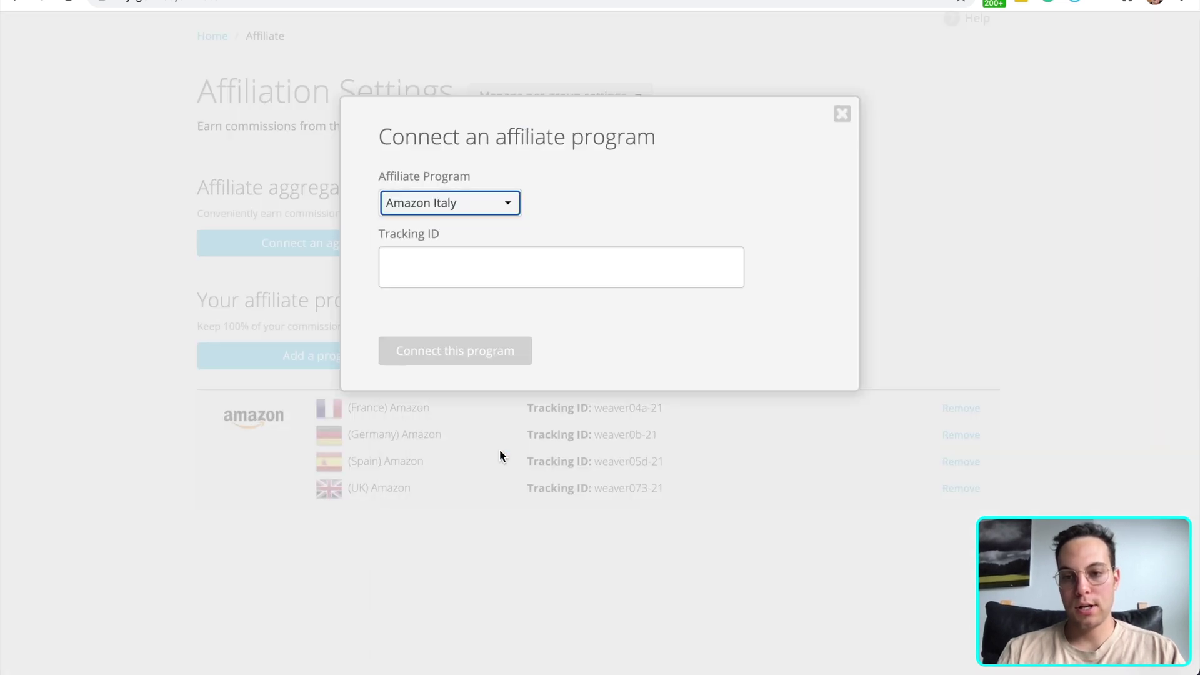
{"action": "left_click", "coordinate": [494, 276]}
{"action": "key", "text": "ctrl+v"}
{"action": "left_click", "coordinate": [478, 359]}
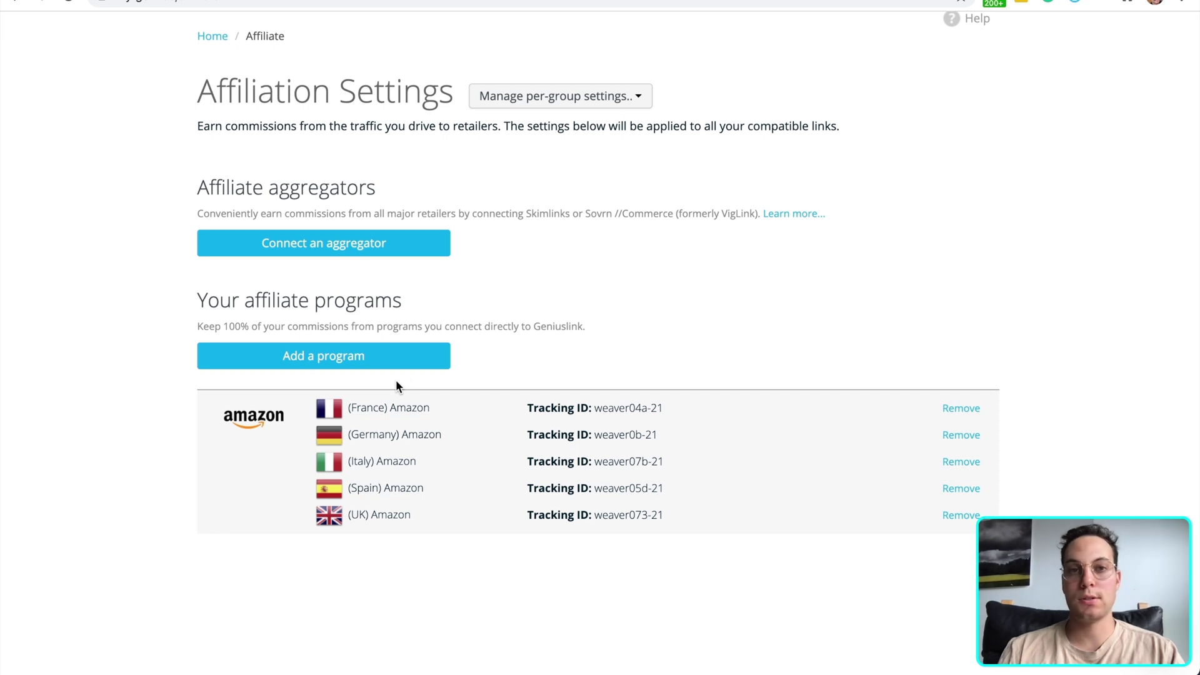
{"action": "scroll", "coordinate": [396, 382], "scroll_direction": "down", "scroll_amount": 1}
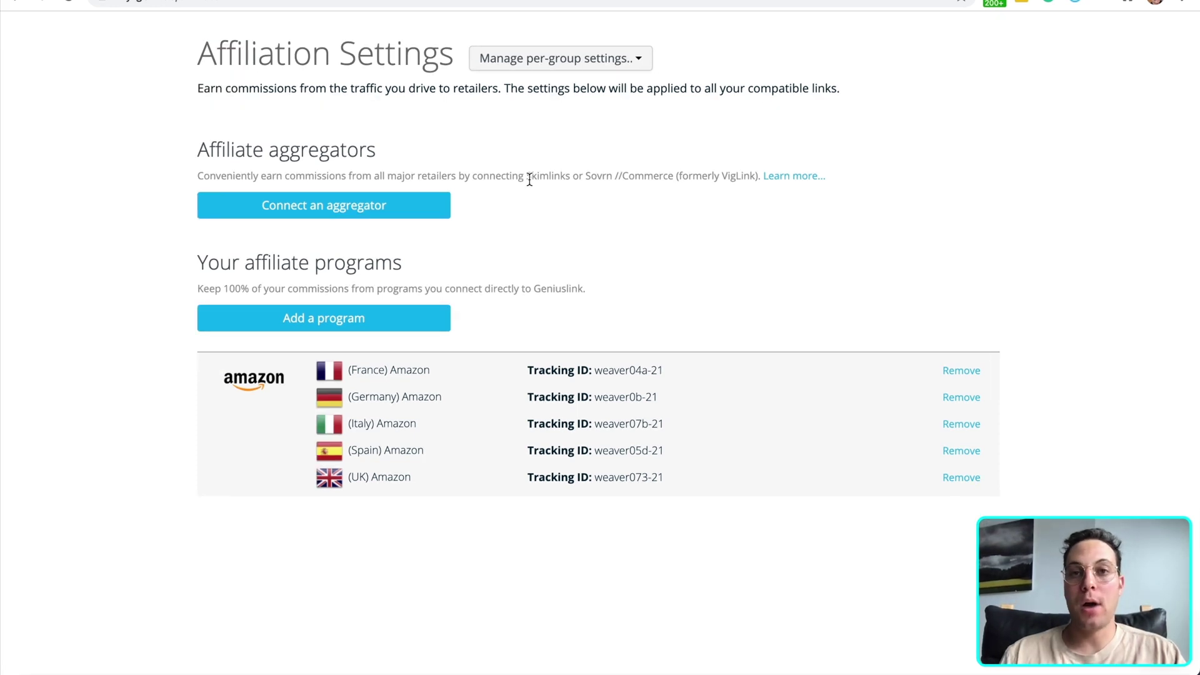